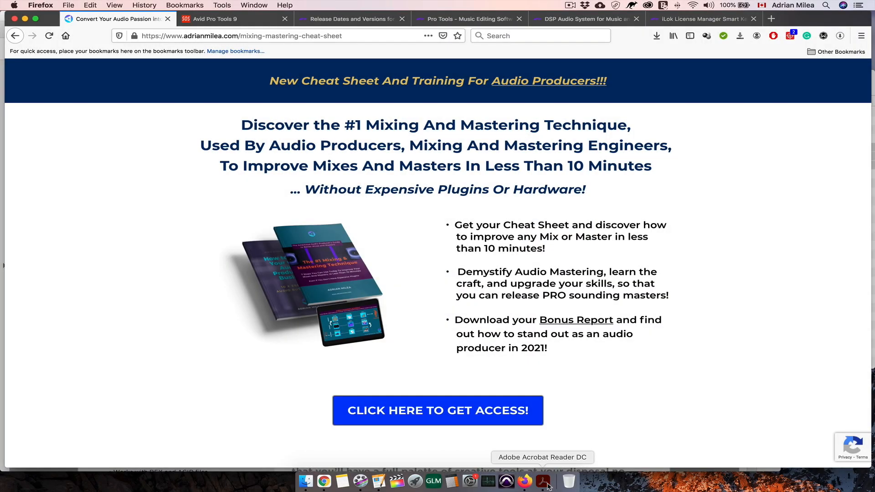
Switch to Adobe Acrobat Reader and look through the Pro Tools LE 7 brochure's pages and interface pictures.
{"action": "left_click", "coordinate": [549, 486]}
{"action": "scroll", "coordinate": [678, 302], "scroll_direction": "down", "scroll_amount": 15}
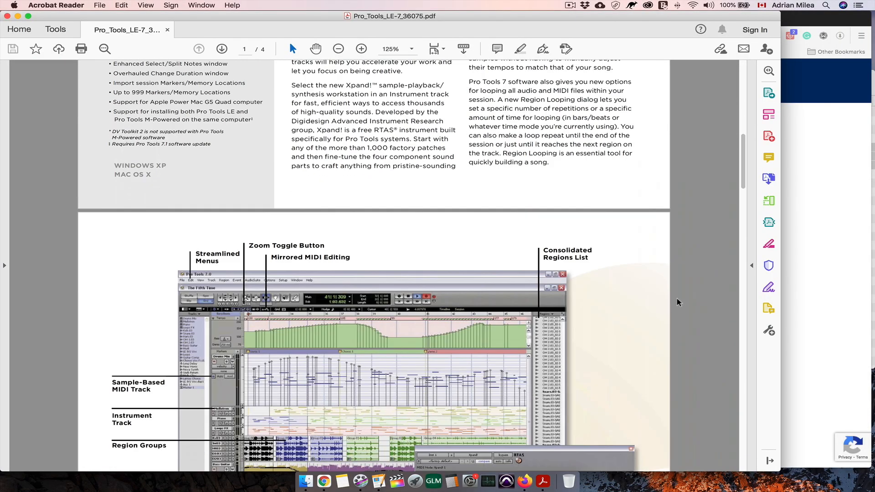
{"action": "scroll", "coordinate": [677, 302], "scroll_direction": "down", "scroll_amount": 5}
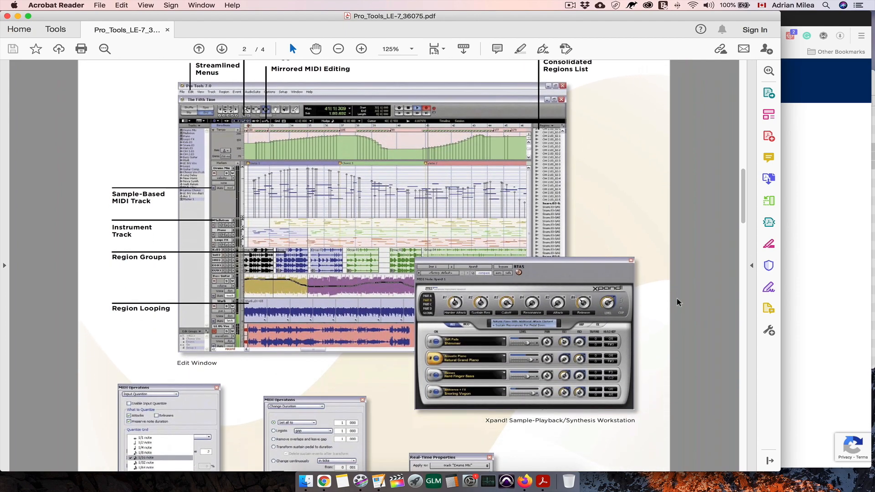
{"action": "scroll", "coordinate": [677, 302], "scroll_direction": "down", "scroll_amount": 20}
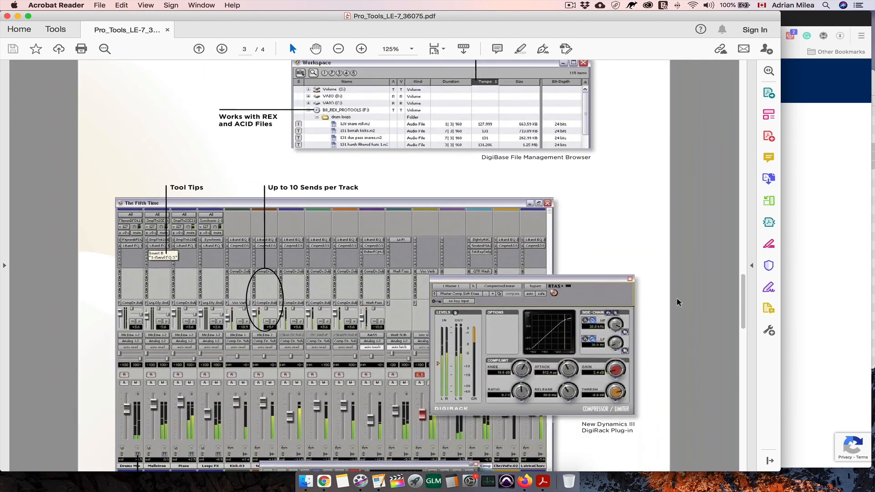
{"action": "scroll", "coordinate": [677, 302], "scroll_direction": "down", "scroll_amount": 1}
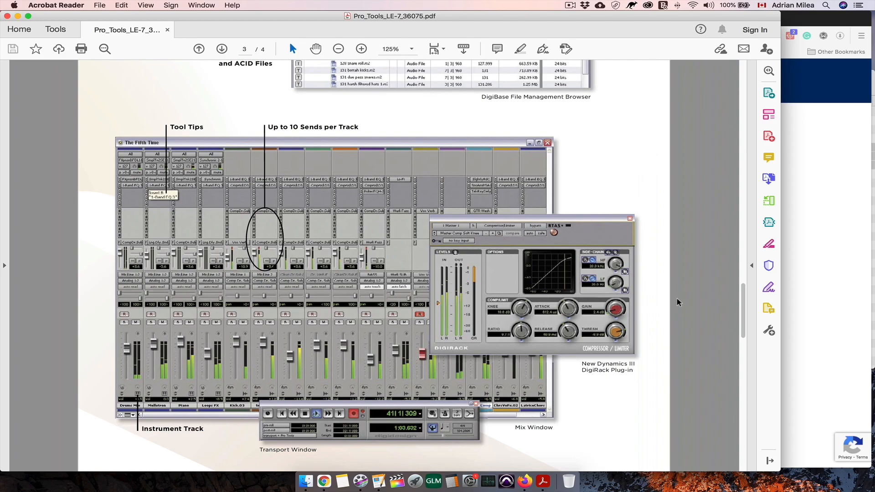
{"action": "scroll", "coordinate": [677, 299], "scroll_direction": "down", "scroll_amount": 3}
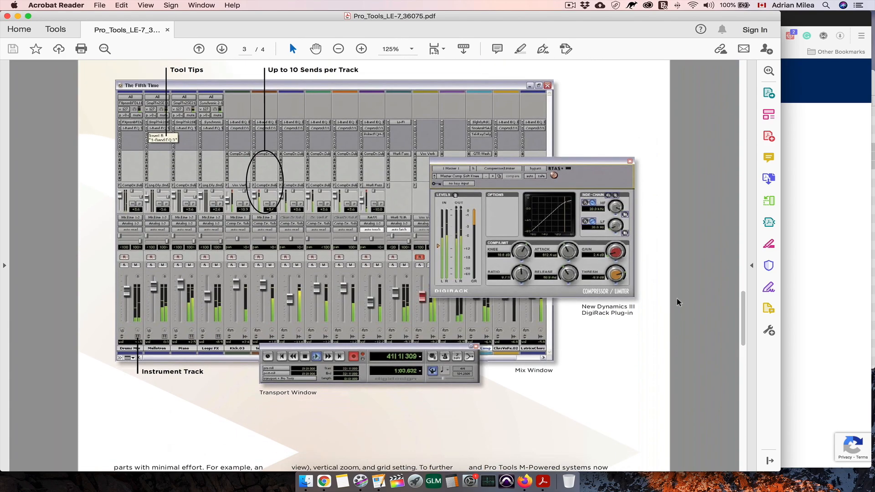
{"action": "scroll", "coordinate": [677, 299], "scroll_direction": "up", "scroll_amount": 1}
{"action": "scroll", "coordinate": [678, 302], "scroll_direction": "up", "scroll_amount": 20}
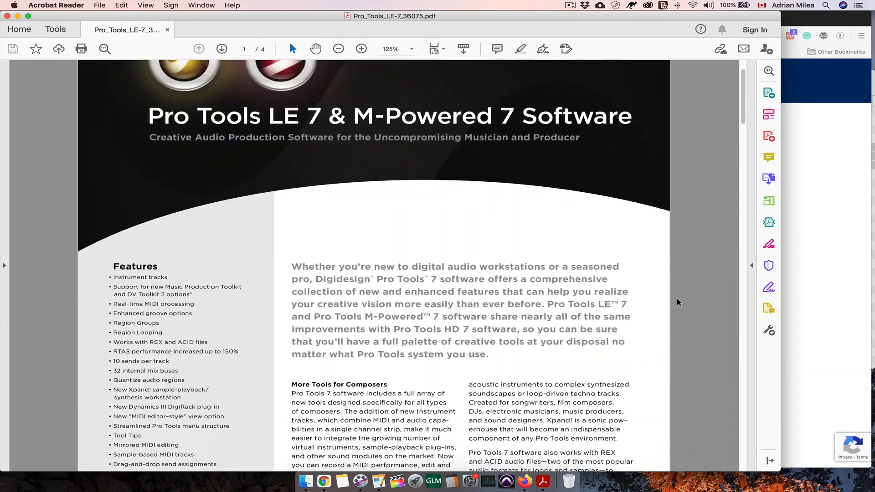
Highlight the mentions of Pro Tools LE 7 and Pro Tools HD 7 software in the brochure's introduction.
{"action": "scroll", "coordinate": [677, 302], "scroll_direction": "down", "scroll_amount": 3}
{"action": "left_click_drag", "start_coordinate": [548, 269], "coordinate": [628, 268]}
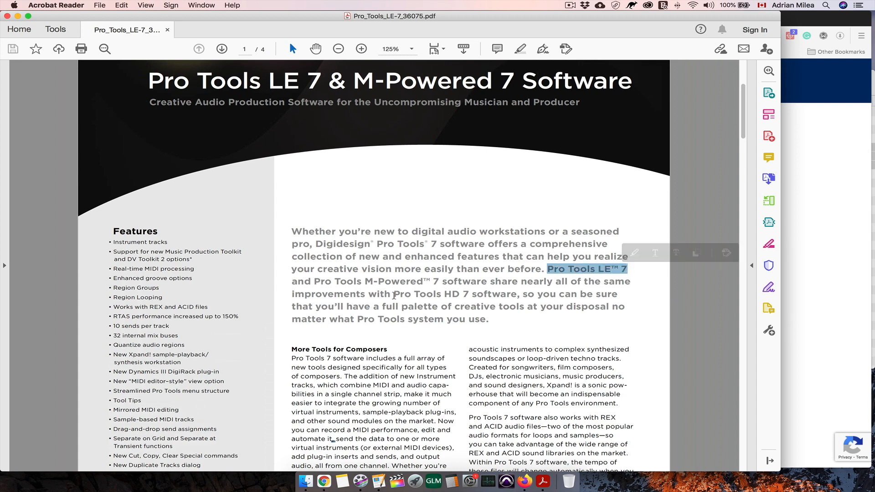
{"action": "left_click", "coordinate": [405, 294]}
{"action": "left_click_drag", "start_coordinate": [404, 294], "coordinate": [491, 295]}
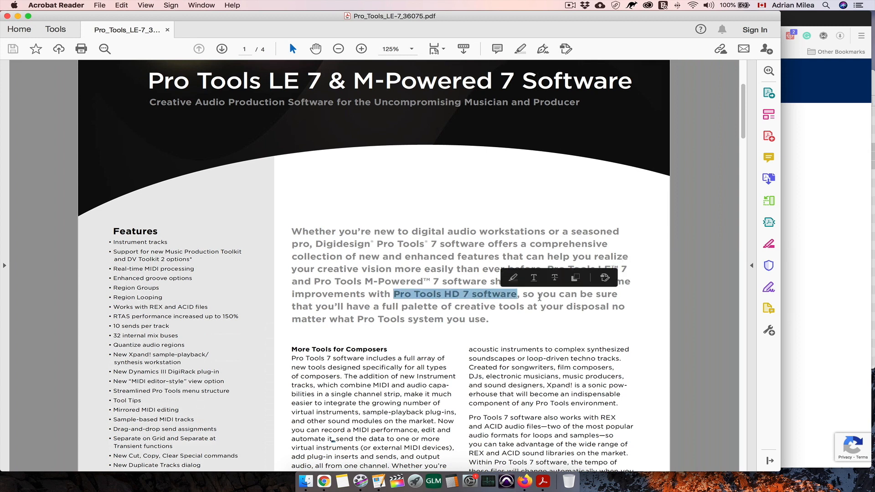
{"action": "left_click", "coordinate": [661, 308]}
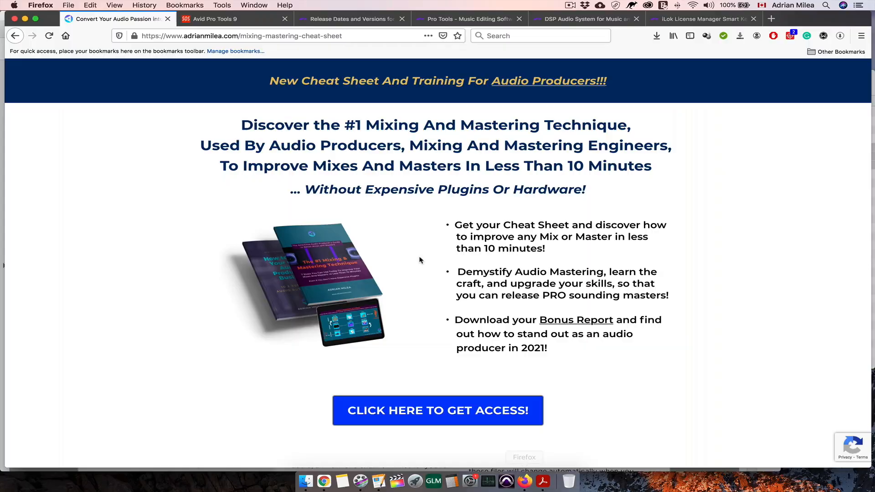
In Firefox, highlight the introductory lines of the Sound On Sound Avid Pro Tools 9 review and enlarge the article's screenshot.
{"action": "left_click", "coordinate": [228, 22]}
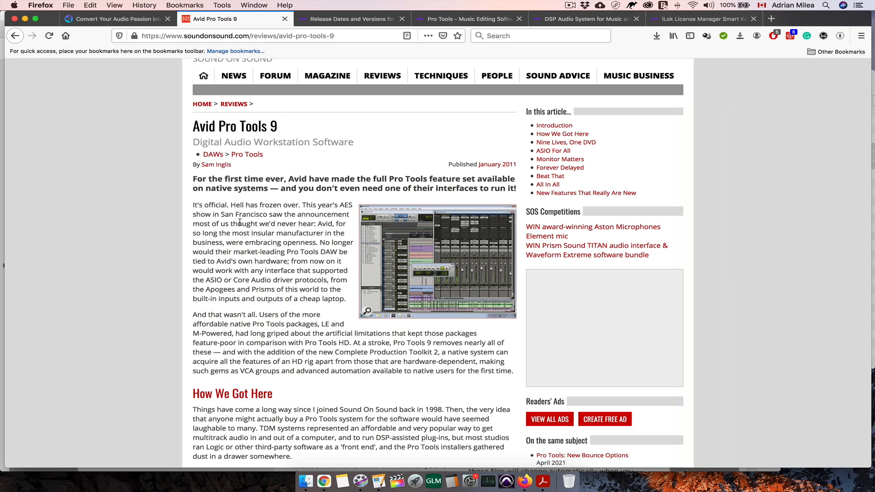
{"action": "left_click_drag", "start_coordinate": [194, 178], "coordinate": [513, 181]}
{"action": "left_click_drag", "start_coordinate": [193, 189], "coordinate": [516, 188]}
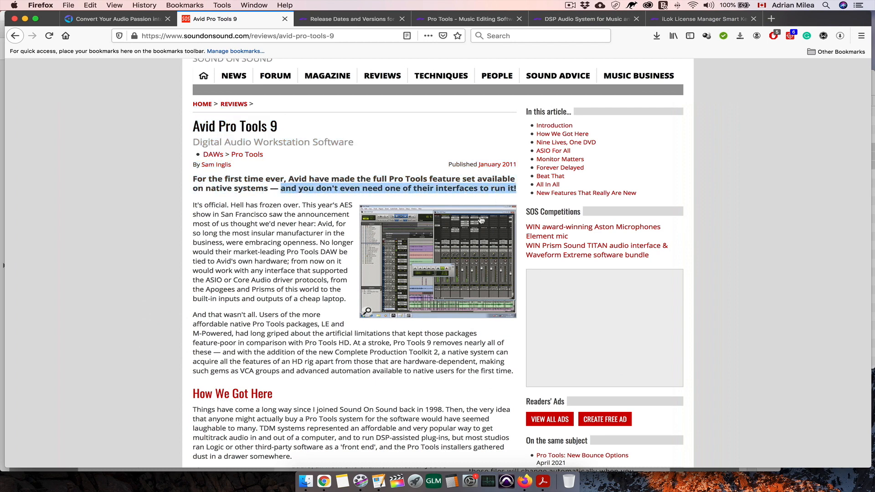
{"action": "left_click", "coordinate": [458, 260]}
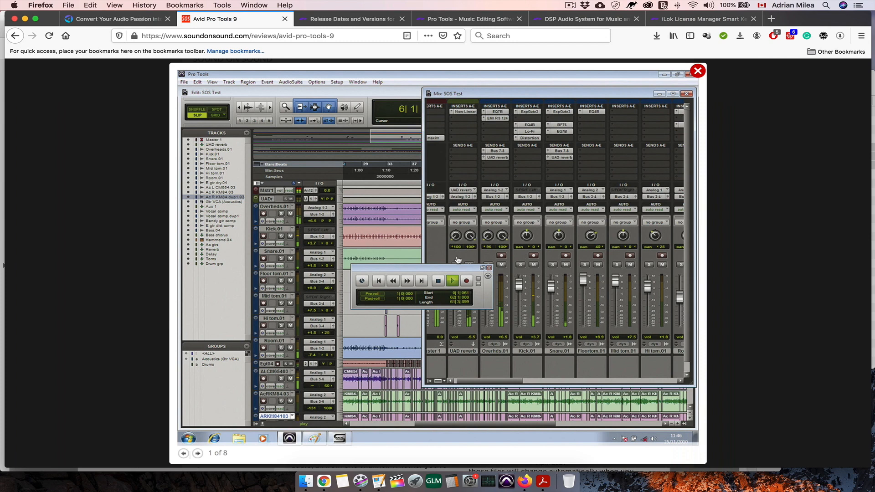
Highlight the version 9.0 release date in Avid's release table and open the Pro Tools 2018.1 release info.
{"action": "key", "text": "ctrl+Tab"}
{"action": "left_click_drag", "start_coordinate": [251, 316], "coordinate": [218, 316]}
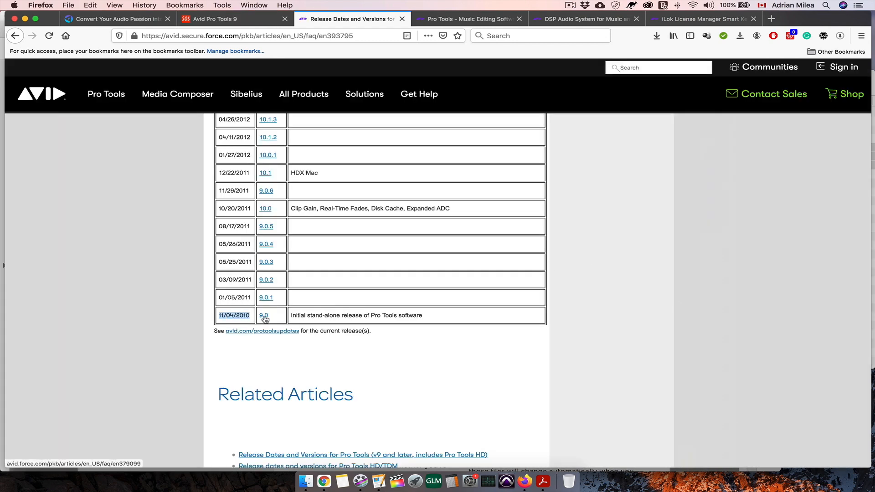
{"action": "left_click", "coordinate": [355, 312]}
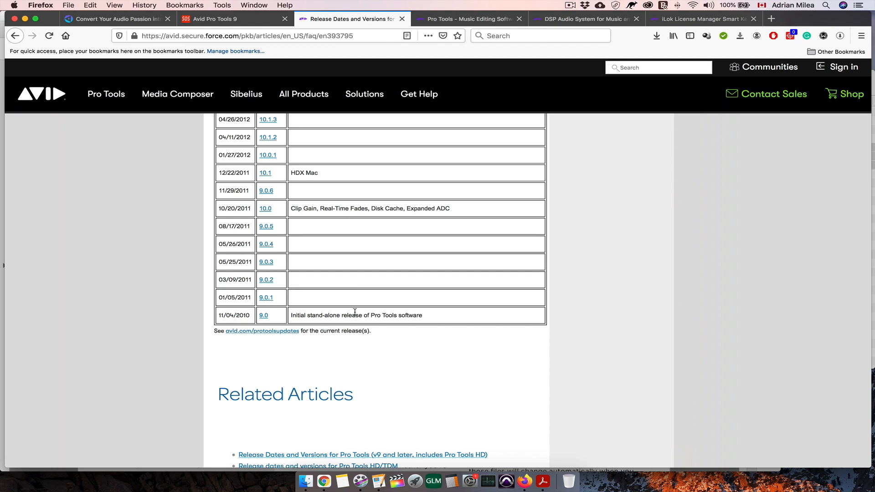
{"action": "scroll", "coordinate": [355, 312], "scroll_direction": "up", "scroll_amount": 20}
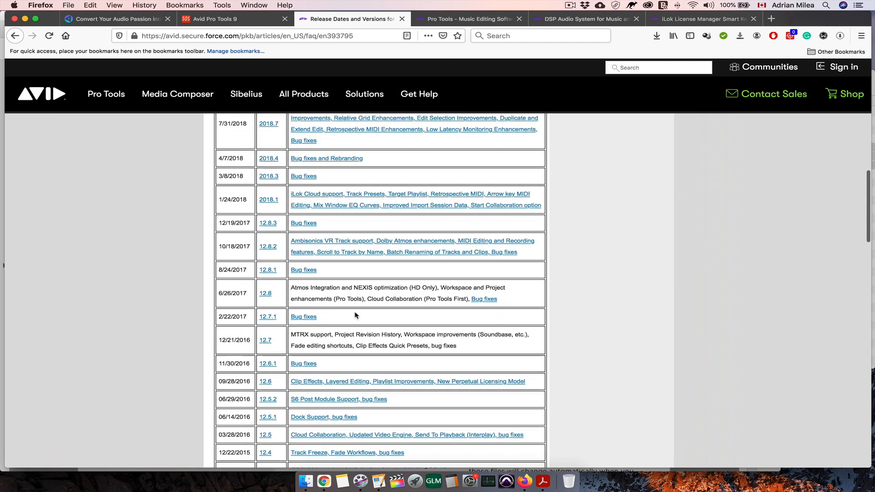
{"action": "left_click", "coordinate": [268, 277]}
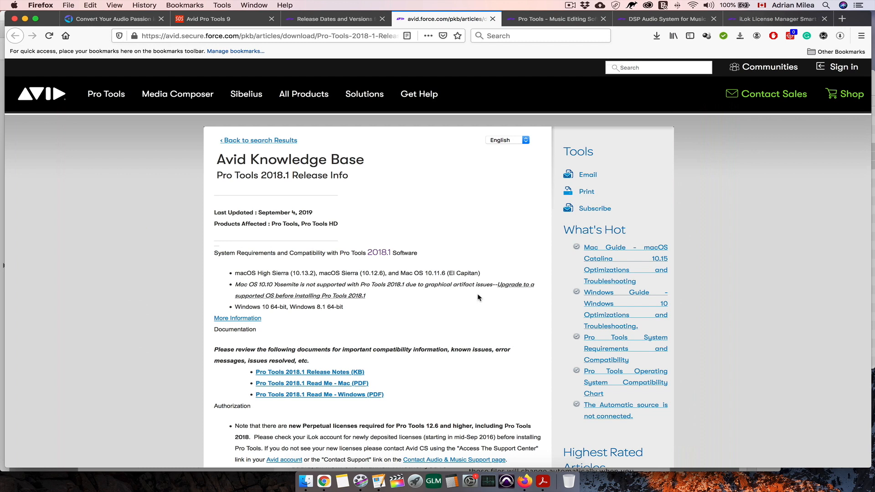
Review the Pro Tools comparison page, highlighting the free price and the Ultimate edition, through to the key features table.
{"action": "left_click", "coordinate": [534, 21]}
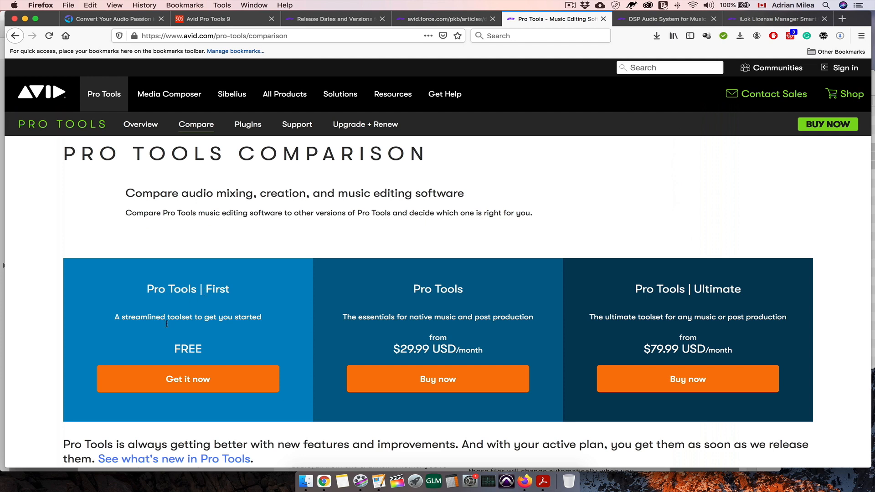
{"action": "left_click_drag", "start_coordinate": [176, 350], "coordinate": [207, 352]}
{"action": "left_click", "coordinate": [239, 349]}
{"action": "left_click_drag", "start_coordinate": [741, 293], "coordinate": [694, 291]}
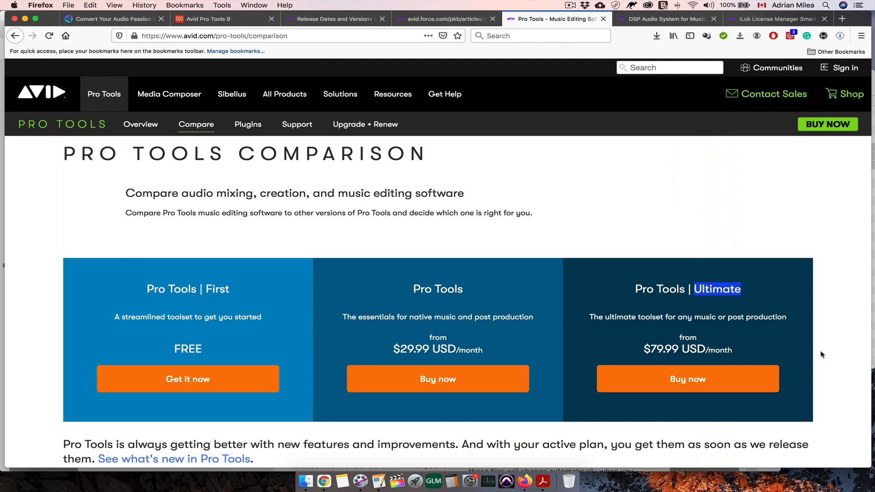
{"action": "scroll", "coordinate": [825, 358], "scroll_direction": "down", "scroll_amount": 5}
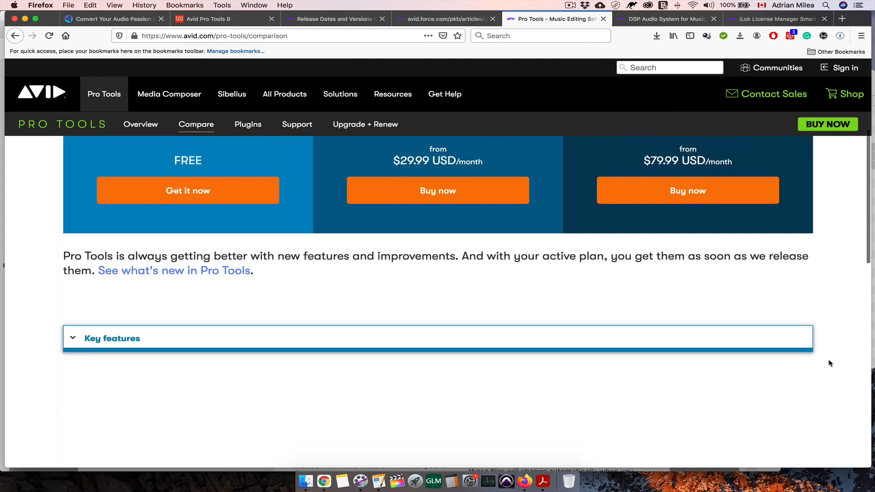
{"action": "scroll", "coordinate": [830, 364], "scroll_direction": "down", "scroll_amount": 3}
{"action": "scroll", "coordinate": [830, 363], "scroll_direction": "down", "scroll_amount": 4}
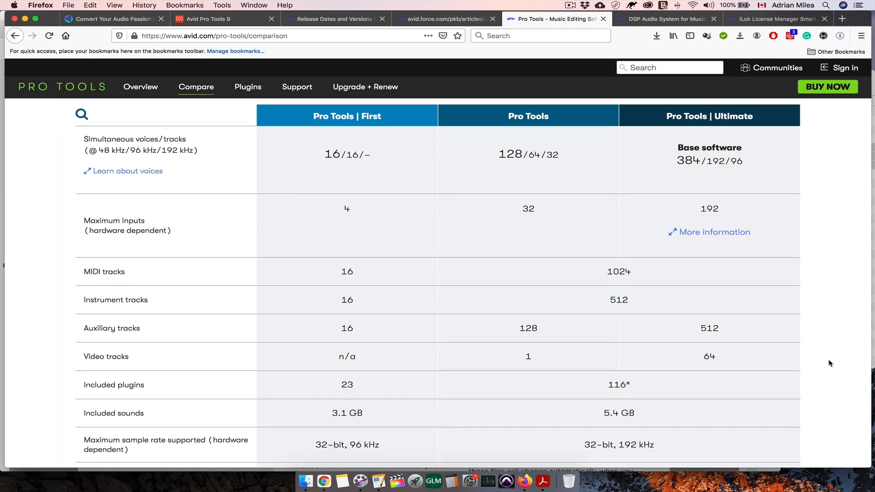
View the Pro Tools HDX Systems page and highlight its product heading.
{"action": "left_click", "coordinate": [642, 20]}
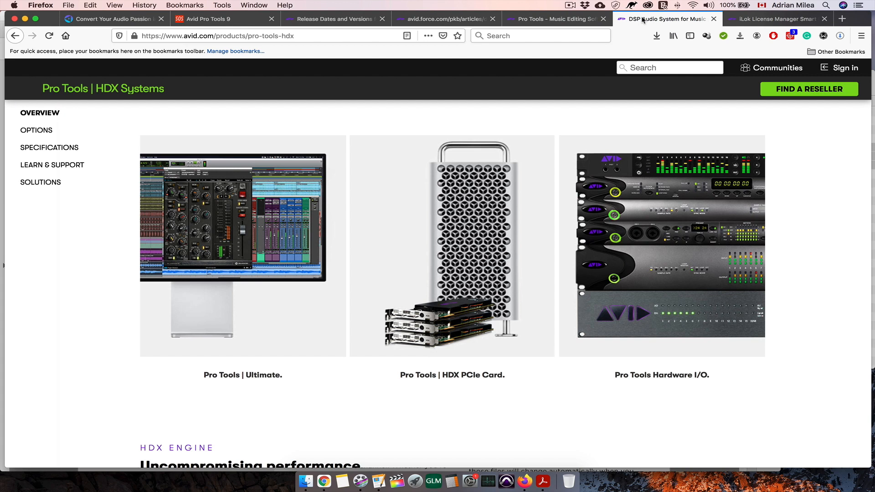
{"action": "left_click_drag", "start_coordinate": [96, 89], "coordinate": [191, 92]}
{"action": "left_click", "coordinate": [352, 107]}
View the iLok page and highlight the footnote about when an iLok is required for Pro Tools.
{"action": "key", "text": "ctrl+Tab"}
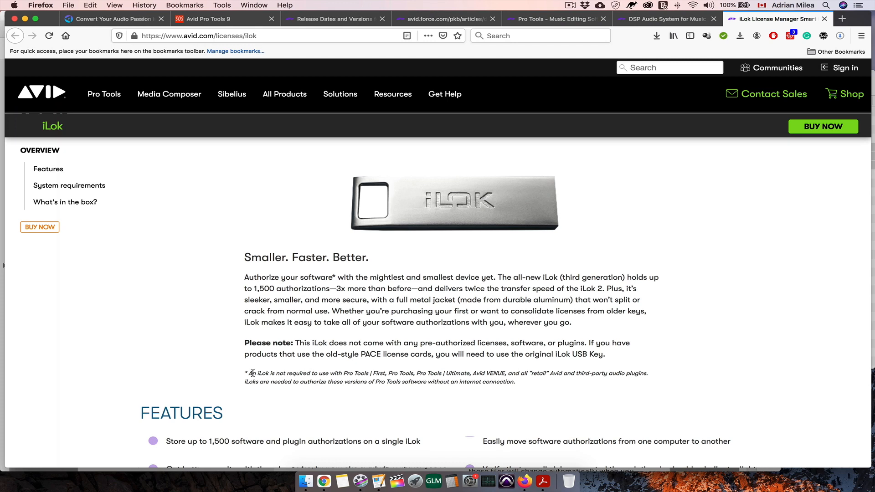
{"action": "left_click_drag", "start_coordinate": [249, 374], "coordinate": [650, 374]}
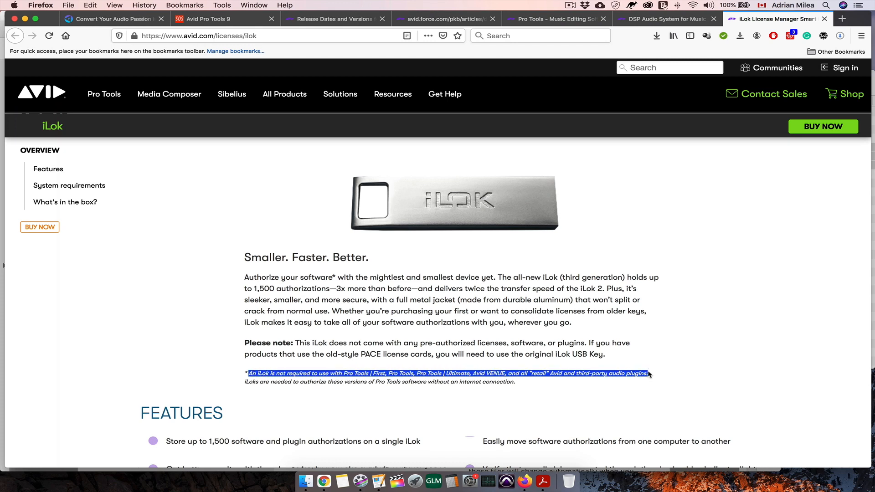
{"action": "left_click_drag", "start_coordinate": [245, 381], "coordinate": [283, 382]}
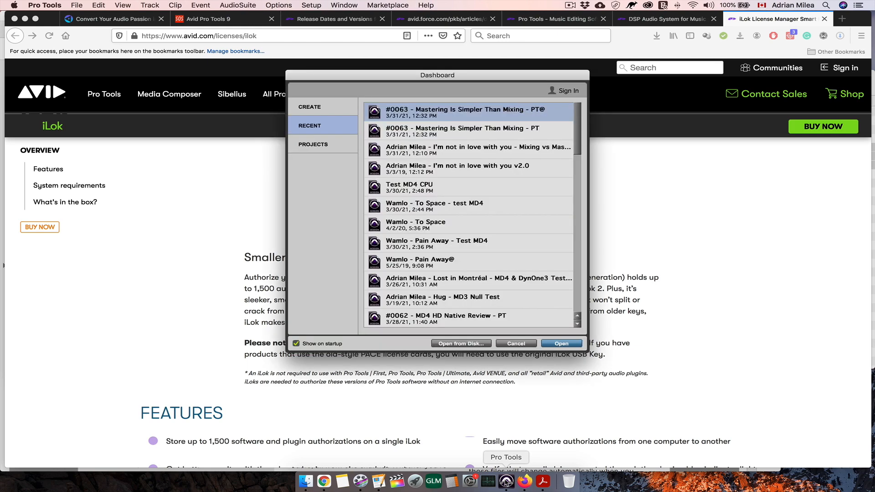
Start a new Pro Tools session from the Dashboard and name it Pro Tools 101.
{"action": "left_click", "coordinate": [311, 108]}
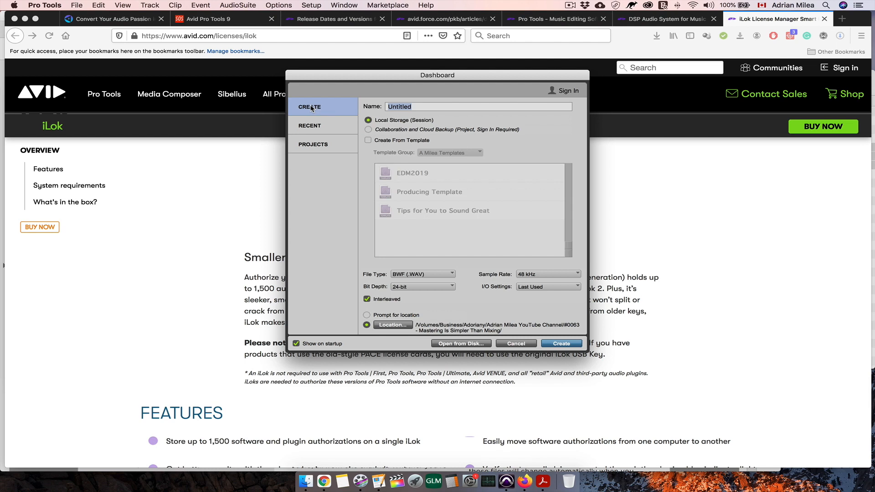
{"action": "type", "text": "Pro Tools 101"}
Try the collaboration and cloud backup and template options, and return to a local storage session without a template.
{"action": "left_click", "coordinate": [398, 131]}
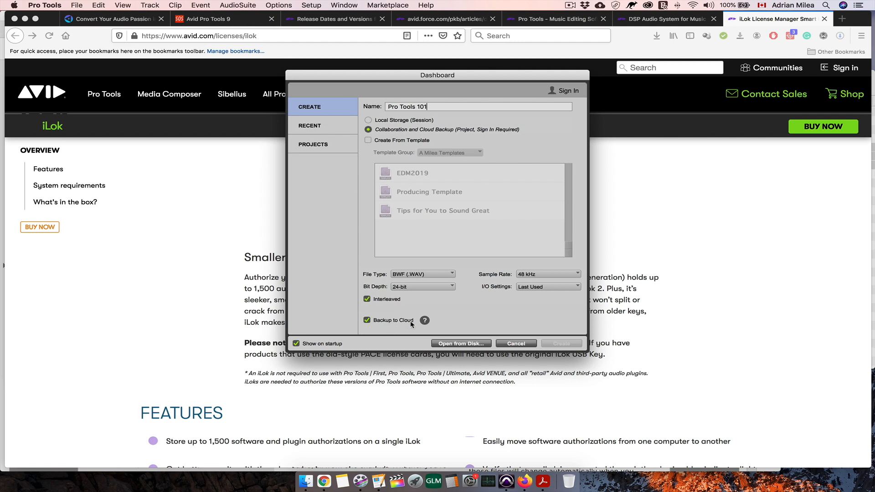
{"action": "left_click", "coordinate": [378, 141]}
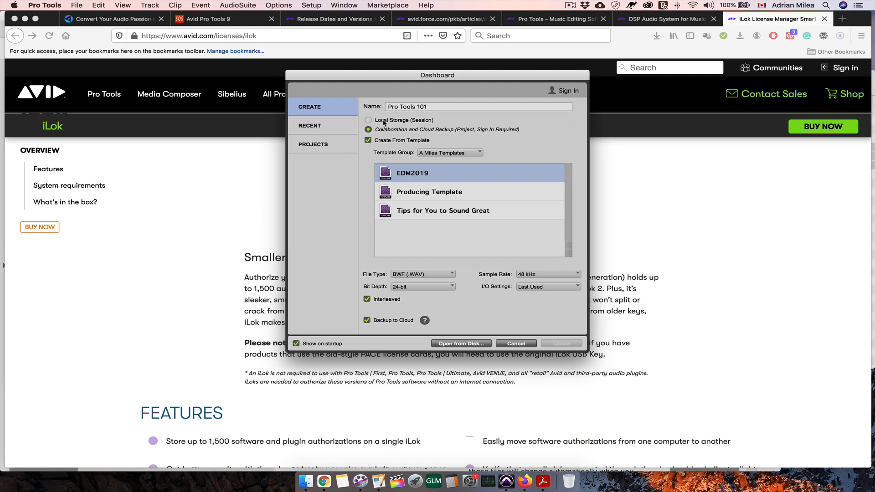
{"action": "left_click", "coordinate": [384, 122]}
{"action": "left_click", "coordinate": [368, 141]}
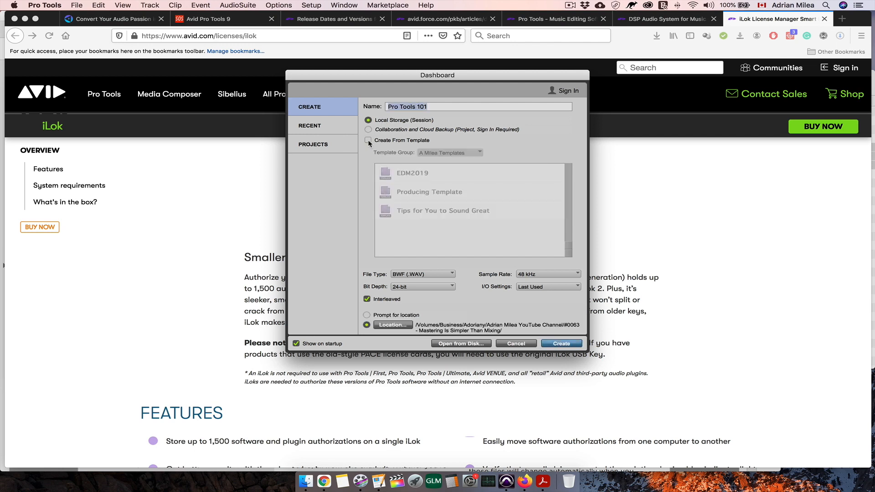
{"action": "left_click", "coordinate": [405, 129]}
{"action": "left_click", "coordinate": [403, 122]}
View the recent sessions and cloud projects in the Dashboard, and return to the new session settings.
{"action": "left_click", "coordinate": [313, 127]}
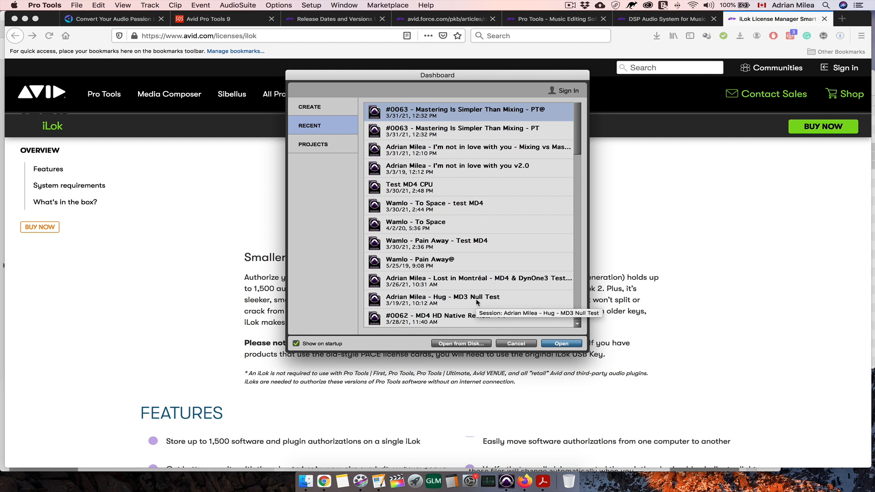
{"action": "left_click", "coordinate": [319, 145]}
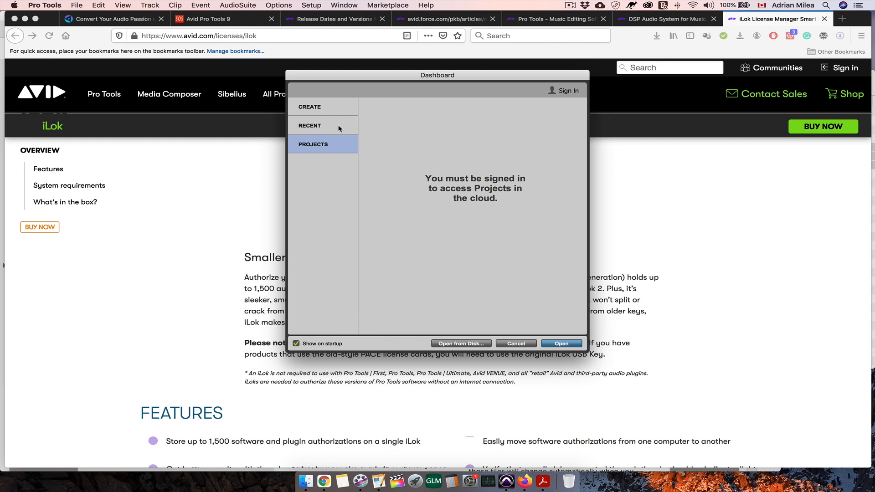
{"action": "left_click", "coordinate": [321, 112]}
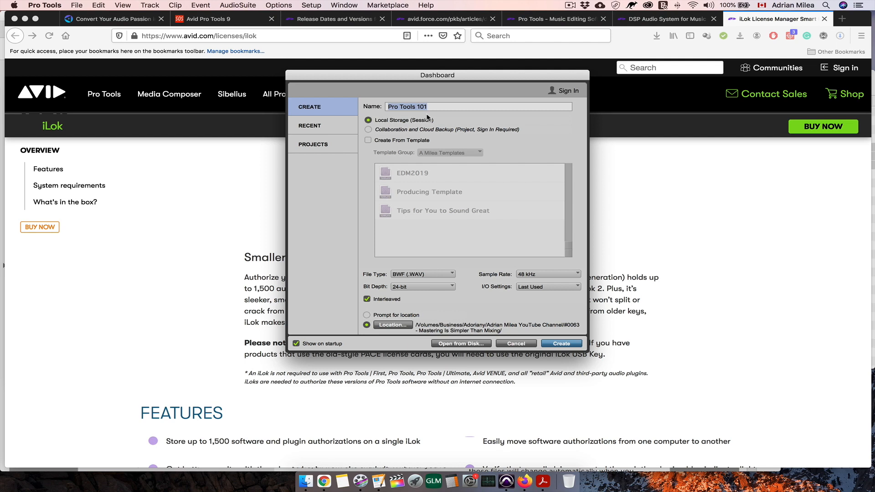
Review the file type, bit depth, sample rate and I/O options, keeping BWF (.WAV), 24-bit, 48 kHz and Last Used.
{"action": "left_click", "coordinate": [427, 276]}
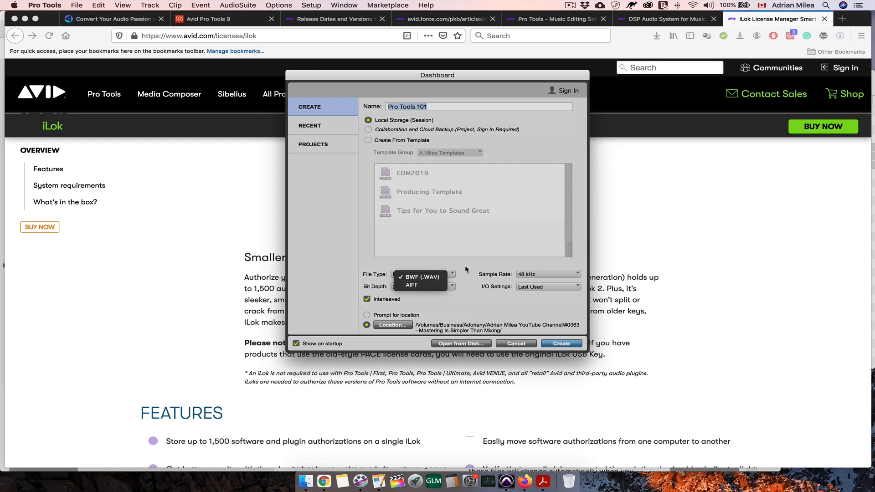
{"action": "left_click", "coordinate": [432, 279]}
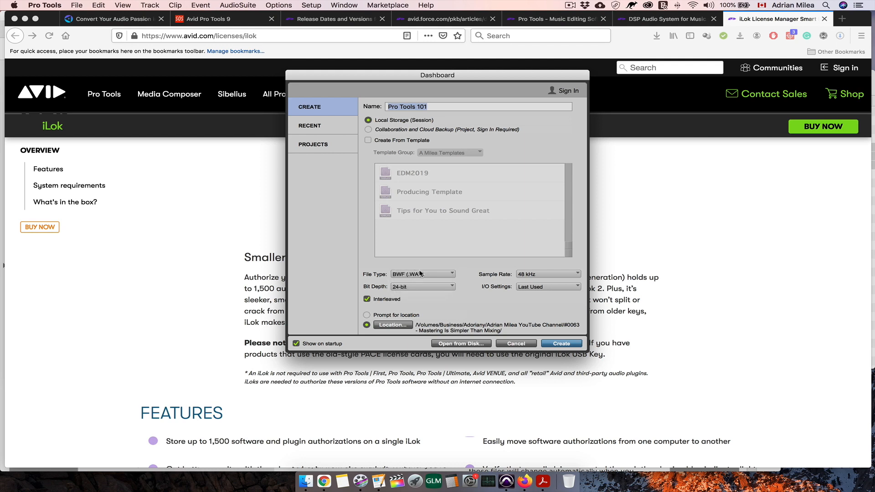
{"action": "left_click", "coordinate": [433, 287]}
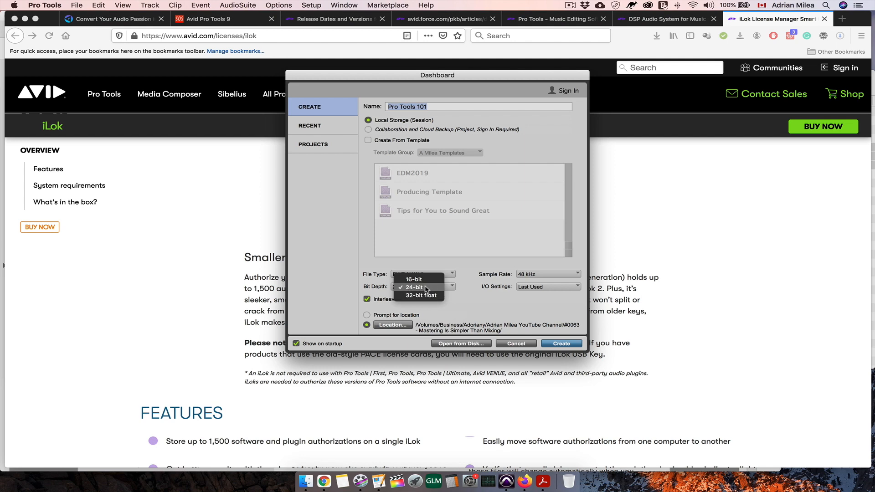
{"action": "left_click", "coordinate": [471, 290]}
{"action": "left_click", "coordinate": [529, 275]}
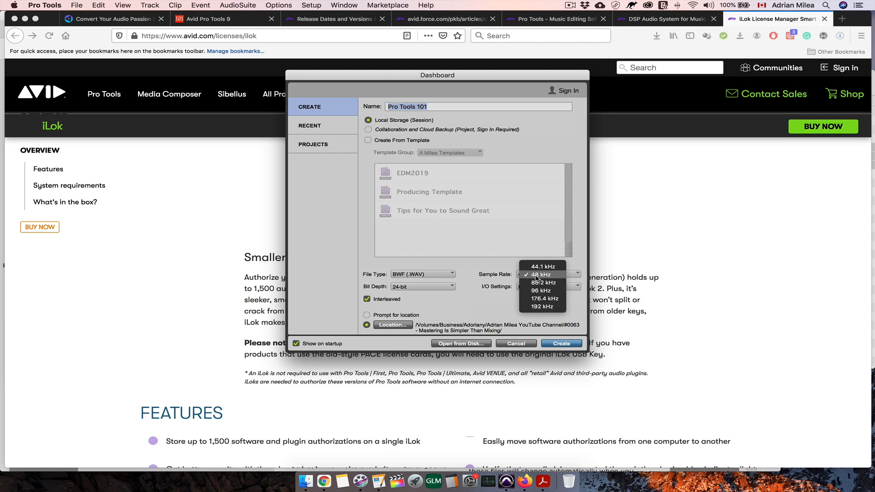
{"action": "left_click", "coordinate": [537, 276]}
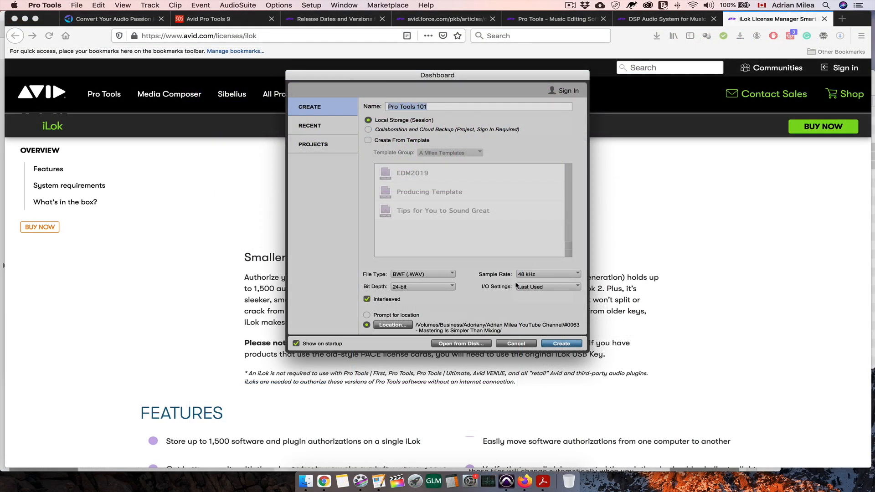
{"action": "left_click", "coordinate": [528, 289]}
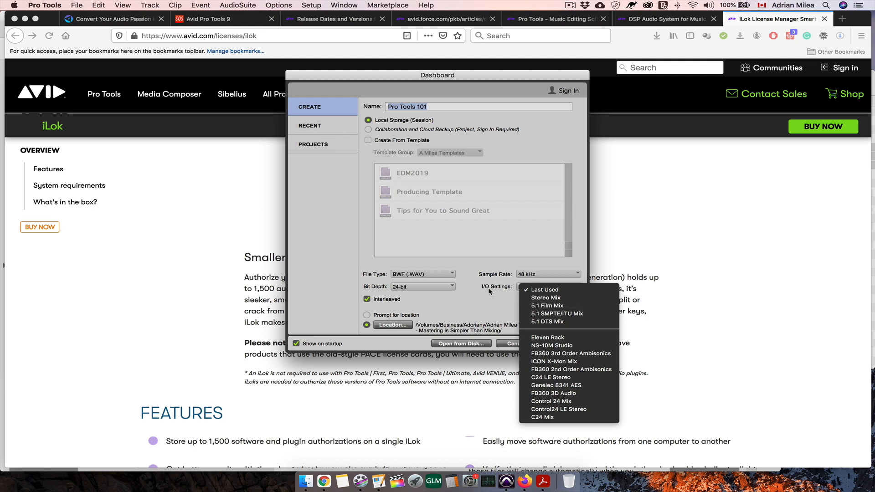
{"action": "left_click", "coordinate": [507, 313]}
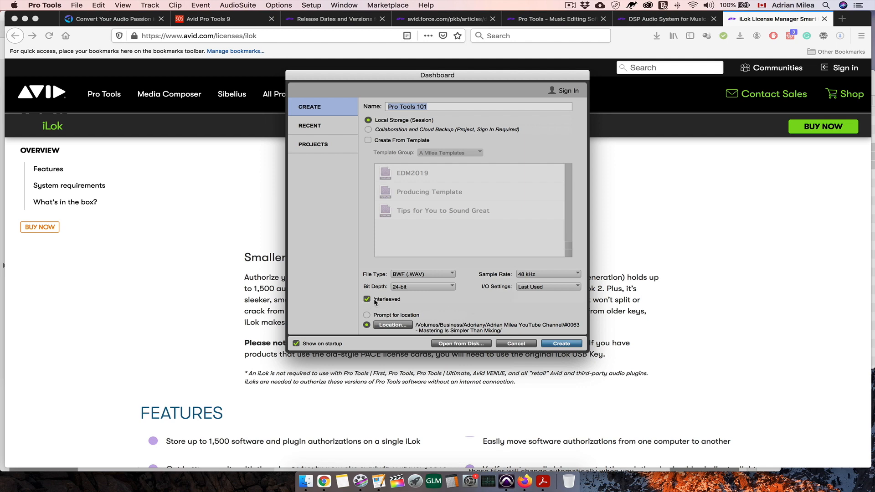
Set the session location to the #0064 - Pro Tools 101 folder and create the session.
{"action": "left_click", "coordinate": [392, 325]}
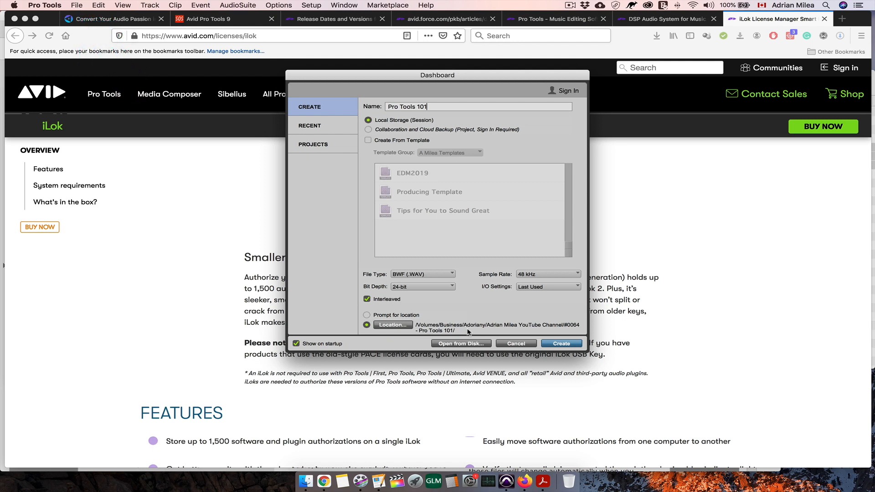
{"action": "left_click", "coordinate": [561, 344]}
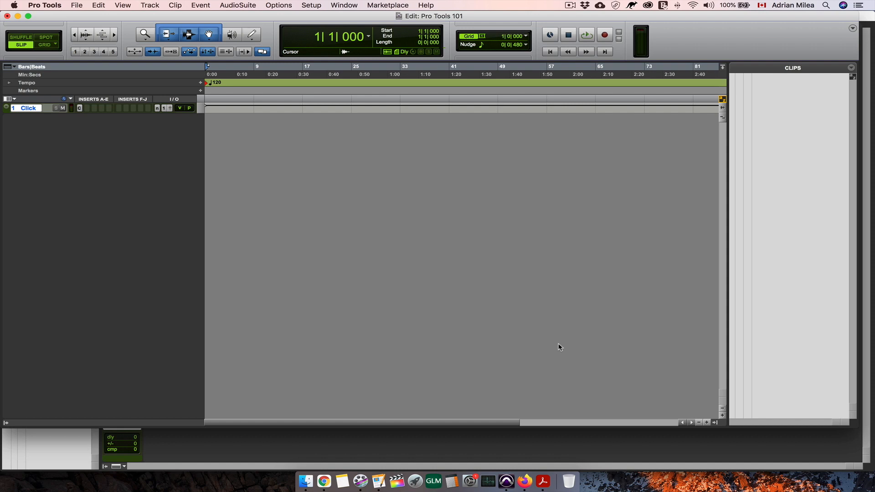
View the session's Mix window and return to the Edit window.
{"action": "left_click", "coordinate": [344, 5]}
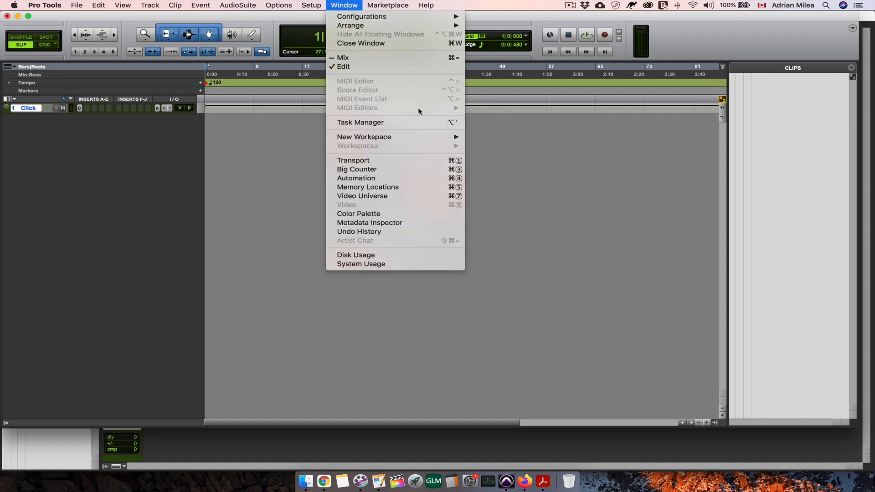
{"action": "left_click", "coordinate": [372, 60]}
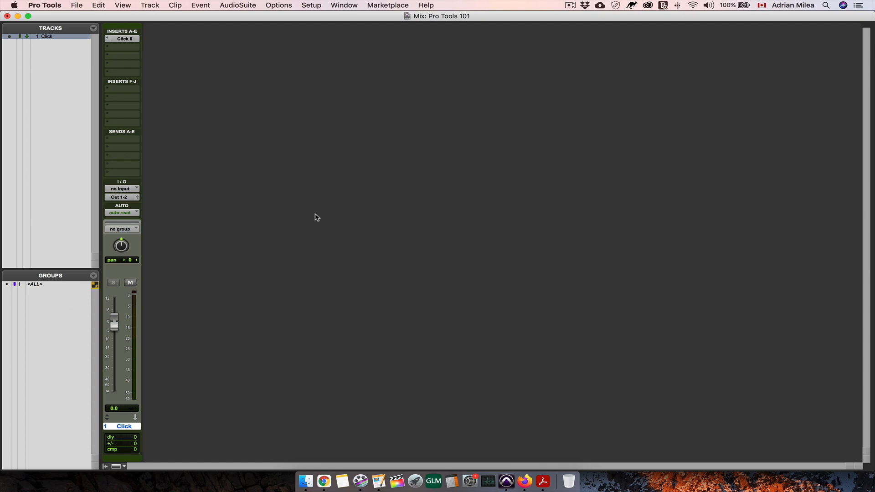
{"action": "key", "text": "super+equal"}
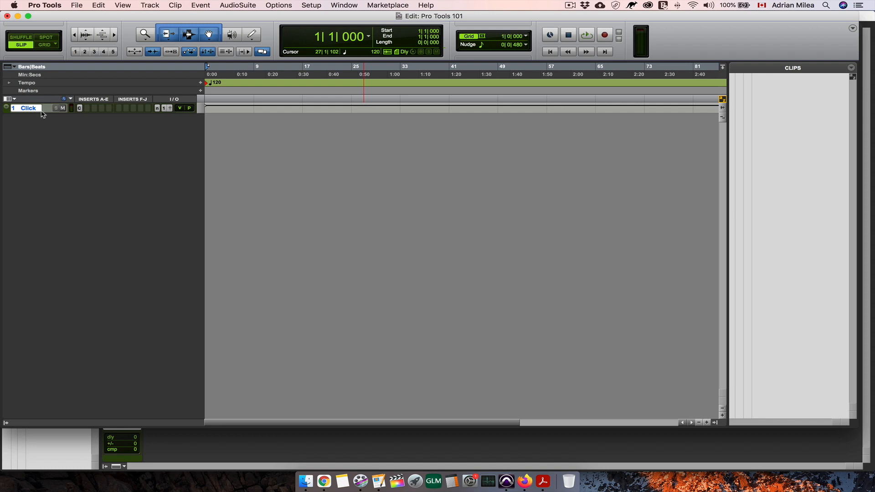
Try enlarging the Click track's height, and shrink the track back to a single thin row.
{"action": "left_click_drag", "start_coordinate": [40, 113], "coordinate": [39, 166]}
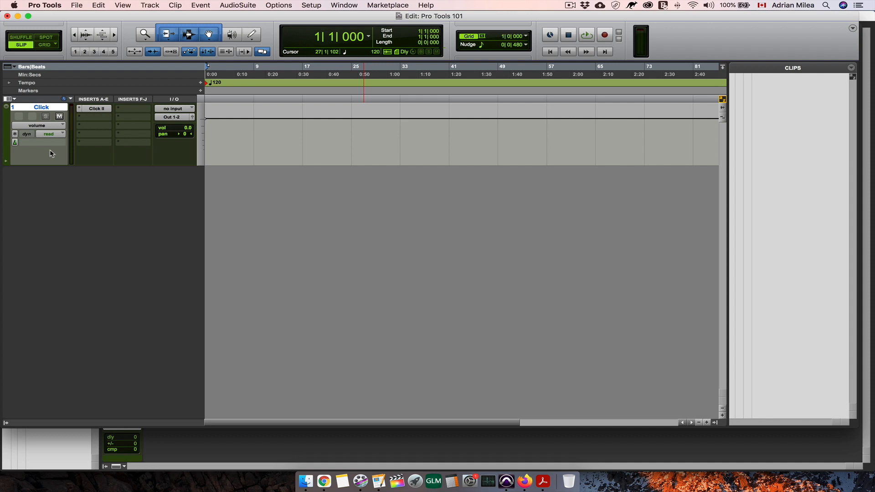
{"action": "left_click_drag", "start_coordinate": [50, 166], "coordinate": [49, 114]}
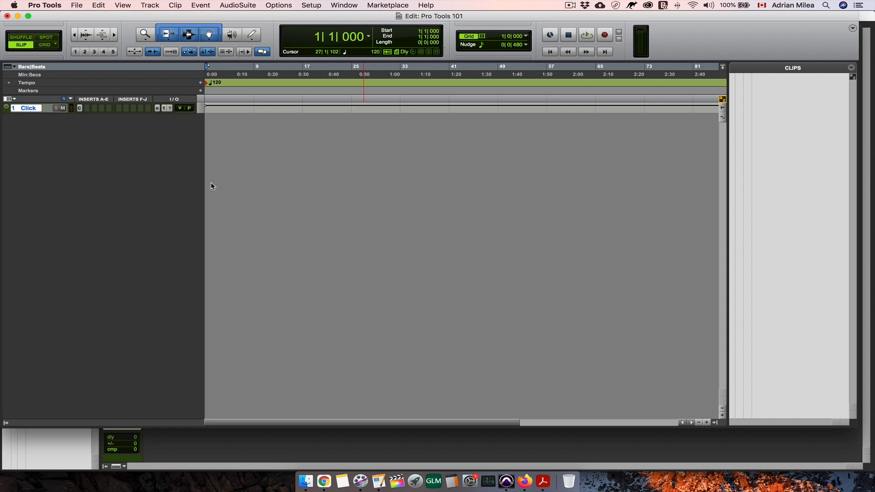
Try the Grid and Slip edit modes, and leave the session in Grid mode.
{"action": "left_click", "coordinate": [21, 39]}
{"action": "left_click", "coordinate": [44, 45]}
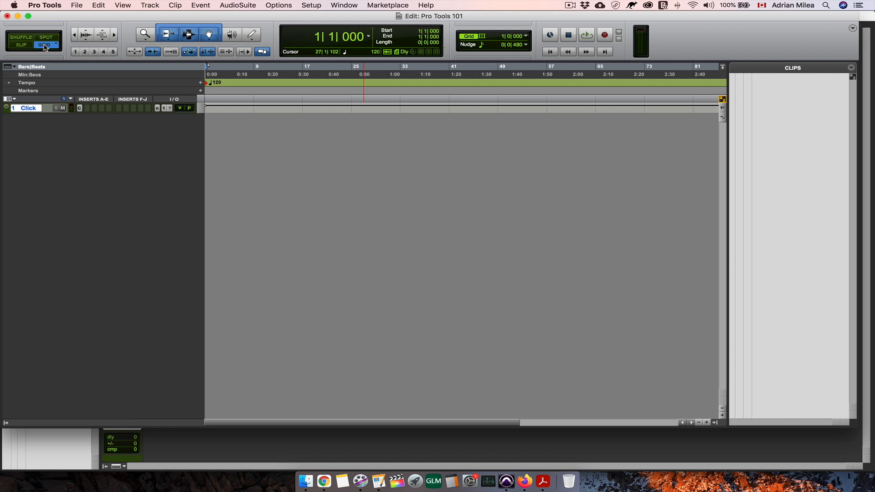
{"action": "left_click", "coordinate": [21, 46]}
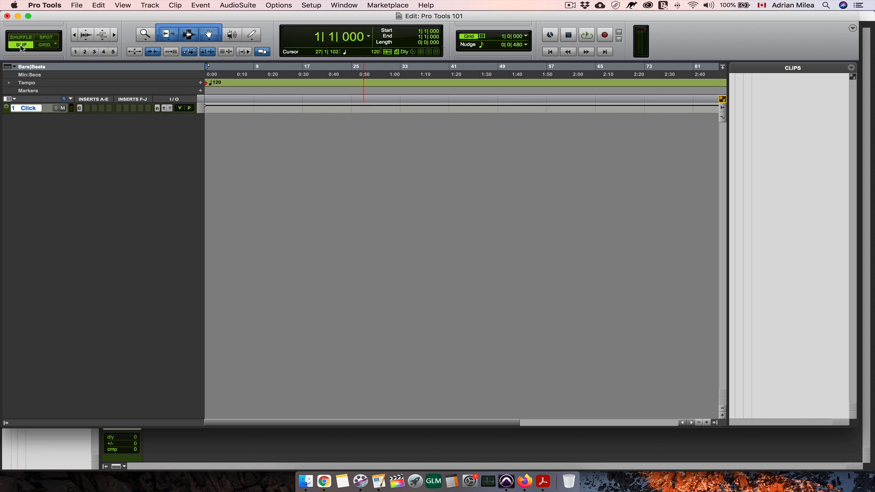
{"action": "left_click", "coordinate": [44, 45]}
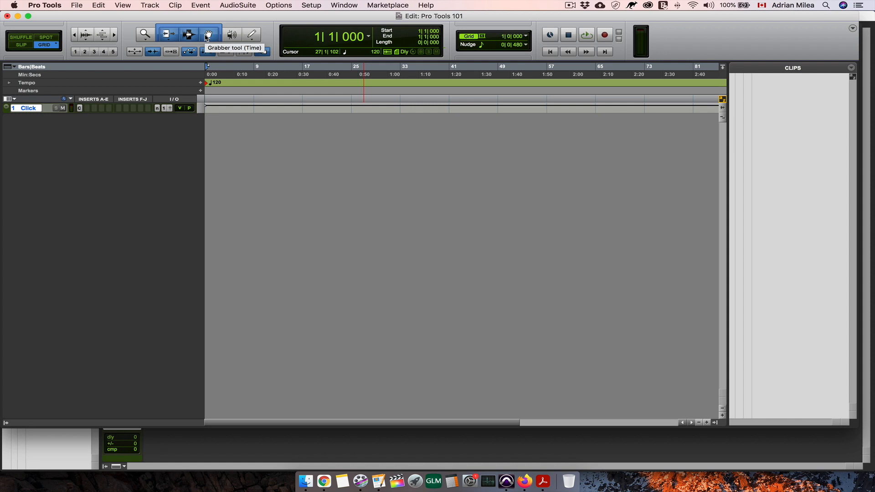
Activate the Grabber, Selector, Trim, Zoomer and Pencil tools in turn, ending on the Scrubber tool.
{"action": "left_click", "coordinate": [208, 35]}
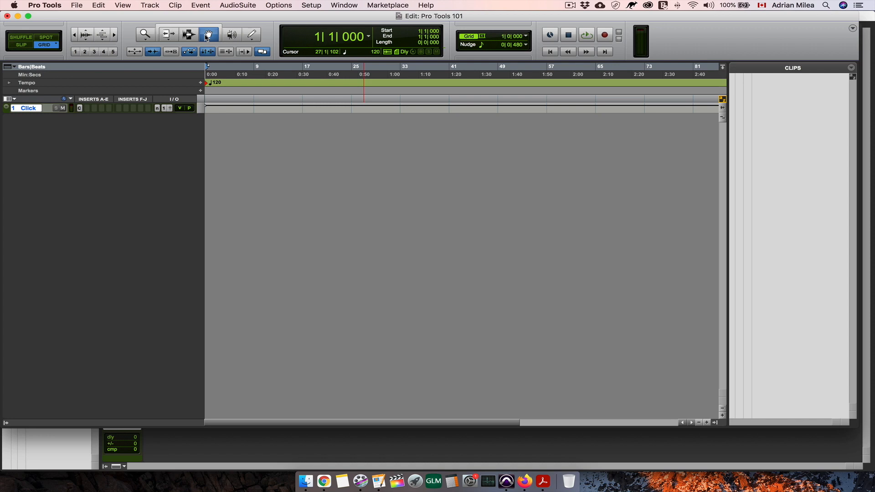
{"action": "key", "text": "F7"}
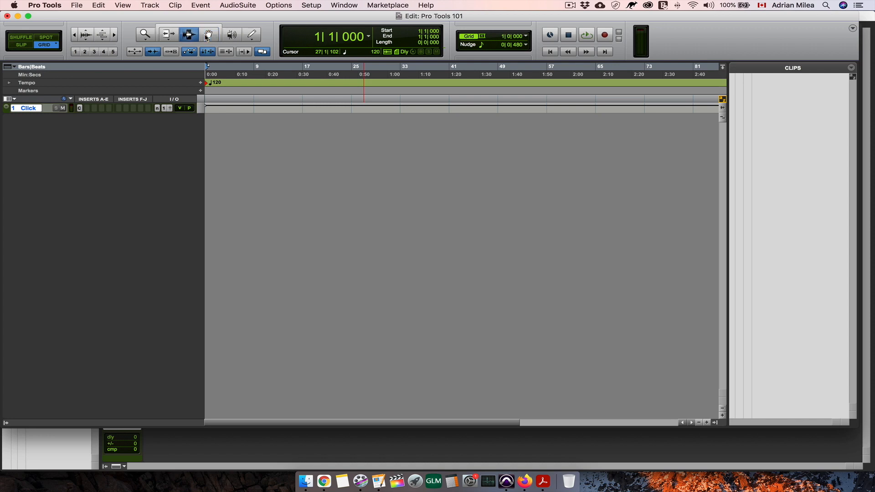
{"action": "key", "text": "F6"}
{"action": "key", "text": "F5"}
{"action": "key", "text": "F10"}
{"action": "key", "text": "F9"}
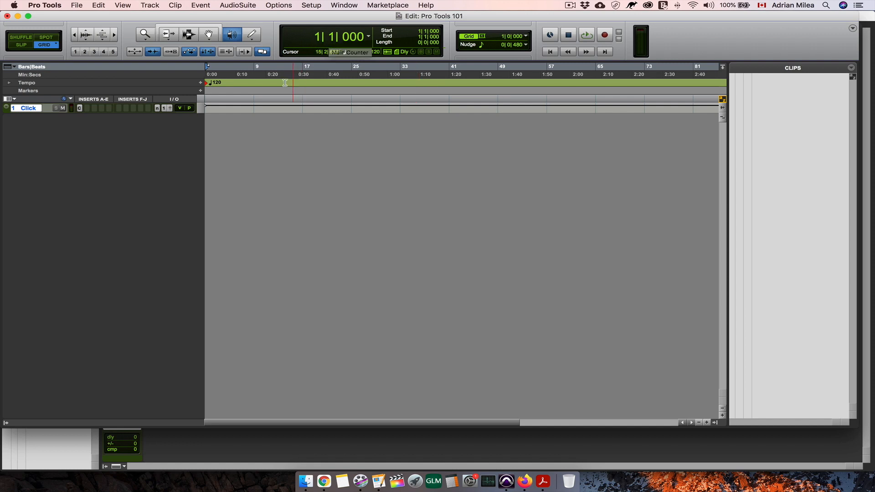
Place the edit cursor at bar 9 and zoom the timeline in around it until individual bars are spread out.
{"action": "left_click", "coordinate": [255, 85]}
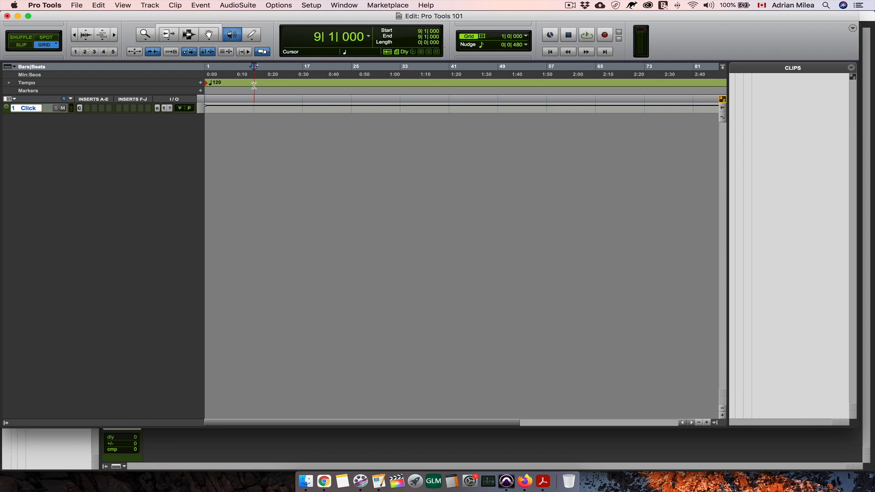
{"action": "key", "text": "super+bracketleft"}
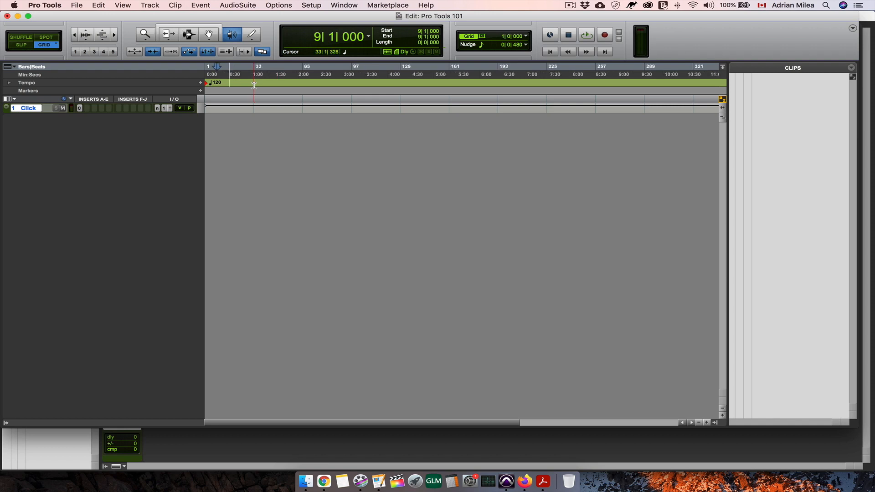
{"action": "key", "text": "super+bracketright"}
{"action": "key", "text": "super+bracketright"}
{"action": "key", "text": "super+bracketright"}
{"action": "key", "text": "super+bracketright"}
{"action": "key", "text": "super+bracketright"}
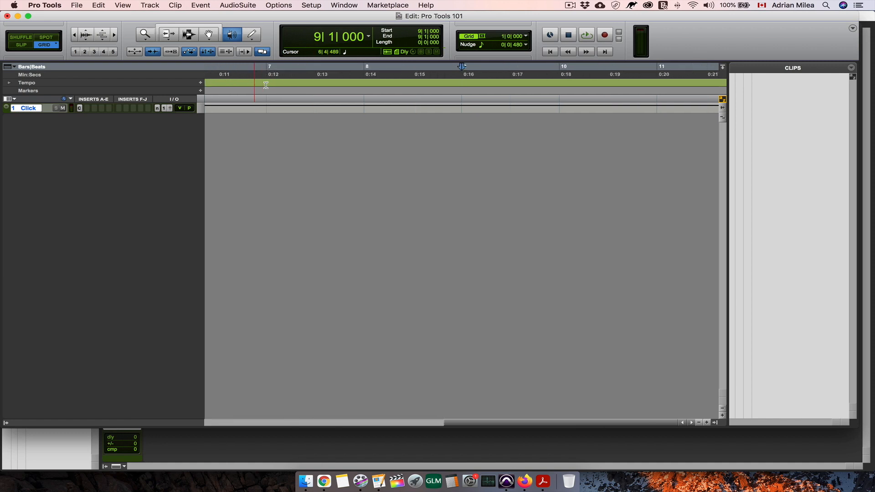
Toggle the Edit window's keyboard focus off and on, and use it to zoom the timeline out one level.
{"action": "left_click", "coordinate": [722, 99]}
{"action": "left_click", "coordinate": [723, 99]}
{"action": "key", "text": "r"}
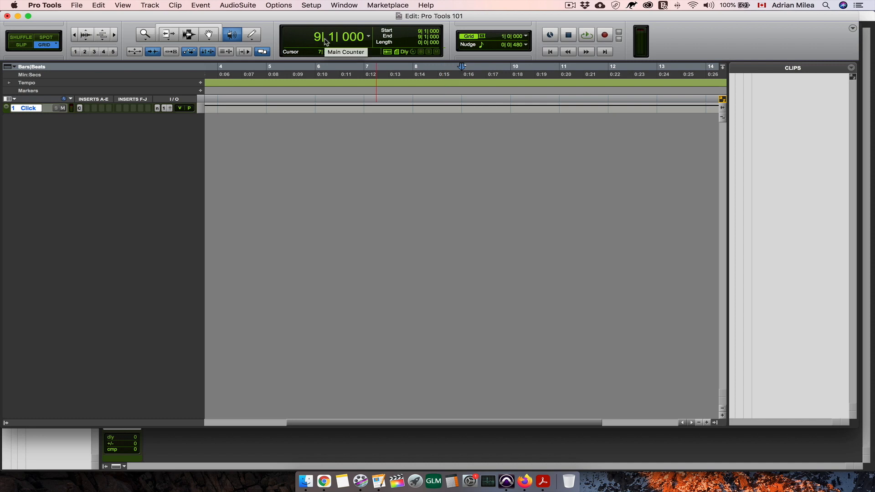
Switch the main counter through the Min:Secs, Timecode and Feet+Frames formats to Samples.
{"action": "left_click", "coordinate": [368, 37]}
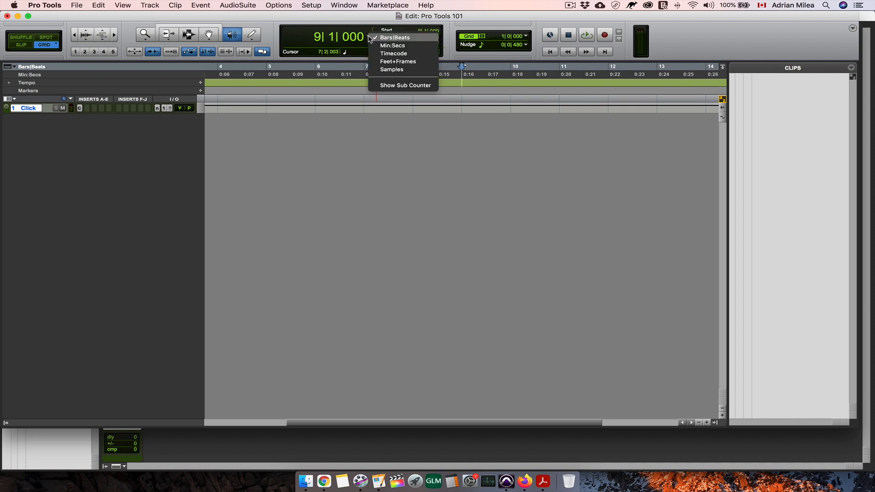
{"action": "left_click", "coordinate": [396, 46]}
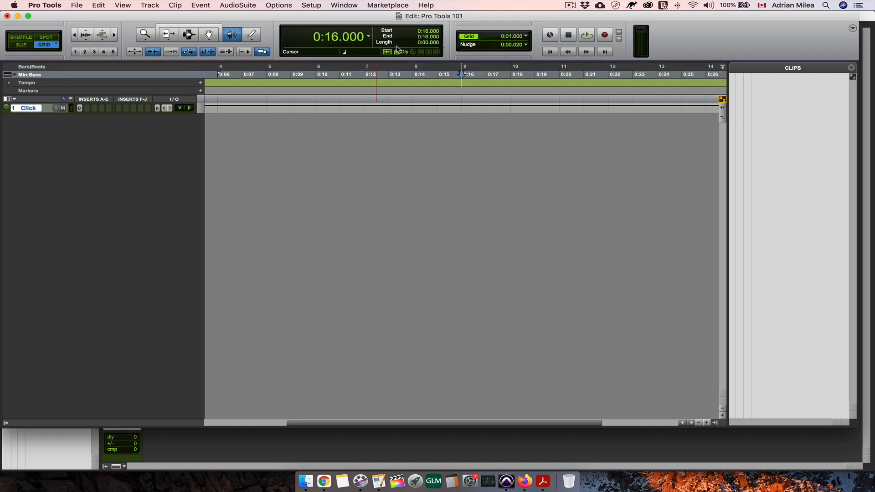
{"action": "left_click", "coordinate": [368, 37]}
{"action": "left_click", "coordinate": [378, 45]}
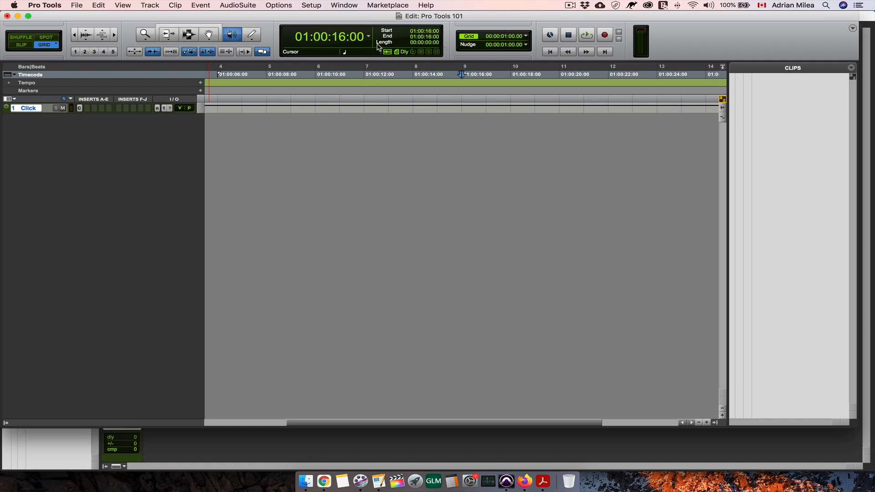
{"action": "left_click", "coordinate": [368, 37]}
{"action": "left_click", "coordinate": [372, 45]}
{"action": "left_click", "coordinate": [368, 37]}
{"action": "left_click", "coordinate": [378, 46]}
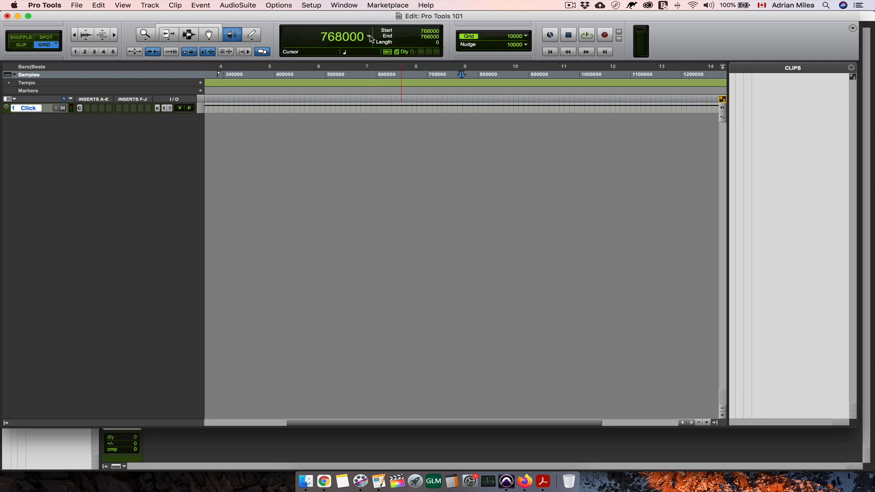
Set the main counter to Bars|Beats and hide the Samples ruler.
{"action": "left_click", "coordinate": [368, 37]}
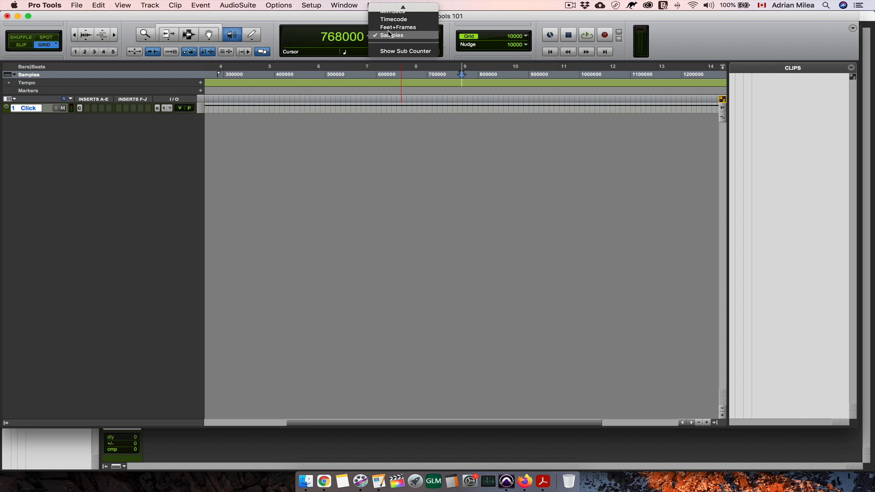
{"action": "scroll", "coordinate": [389, 32], "scroll_direction": "up", "scroll_amount": 1}
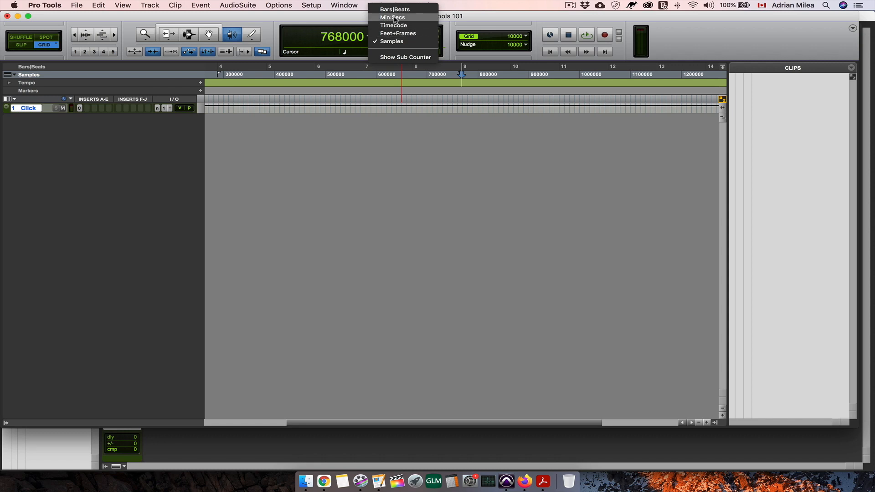
{"action": "left_click", "coordinate": [391, 11]}
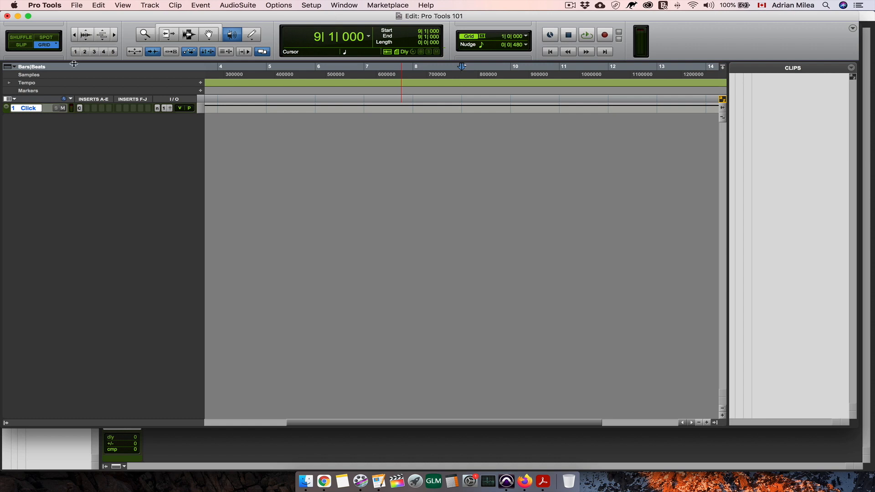
{"action": "left_click", "coordinate": [15, 68]}
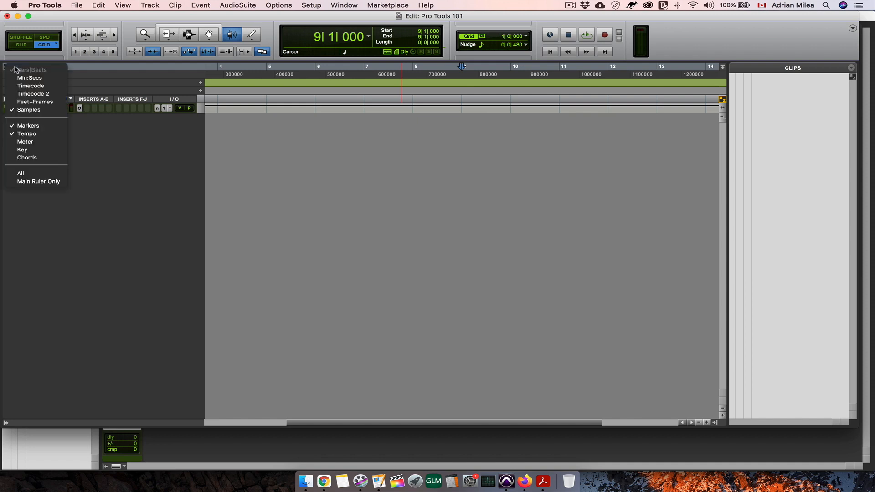
{"action": "left_click", "coordinate": [19, 110]}
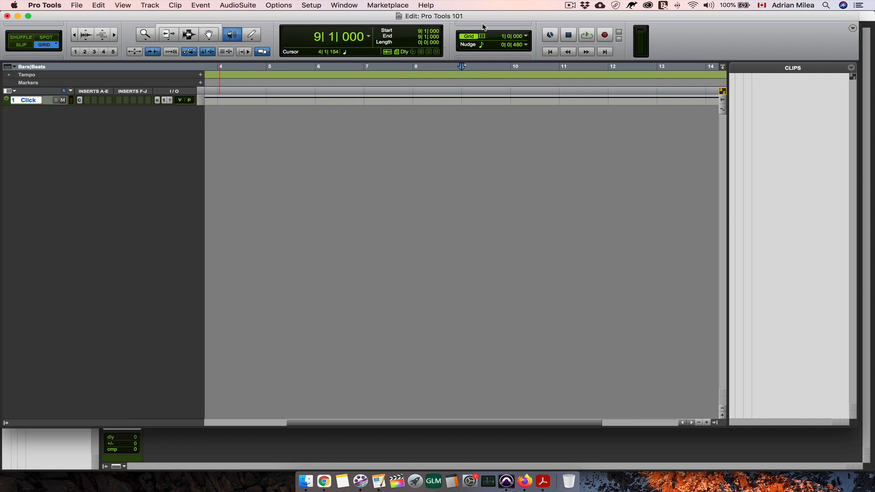
Enlarge the Click track's height to show its full controls, and try other grid values.
{"action": "left_click_drag", "start_coordinate": [50, 106], "coordinate": [52, 171]}
{"action": "left_click", "coordinate": [526, 36]}
{"action": "left_click", "coordinate": [557, 72]}
{"action": "left_click", "coordinate": [526, 36]}
{"action": "left_click", "coordinate": [561, 58]}
Zoom the timeline in closely around bar 9 and switch to the Selector tool.
{"action": "key", "text": "t"}
{"action": "key", "text": "t"}
{"action": "key", "text": "t"}
{"action": "key", "text": "F7"}
Try a grid value of 0|2|000, and set the grid to eighth notes (0|0|480).
{"action": "left_click", "coordinate": [525, 36]}
{"action": "left_click", "coordinate": [568, 18]}
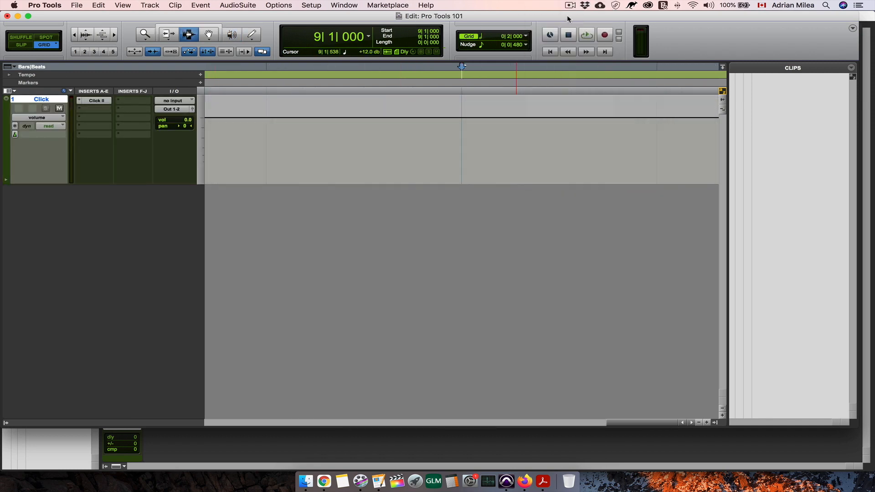
{"action": "left_click", "coordinate": [525, 36]}
{"action": "left_click", "coordinate": [562, 33]}
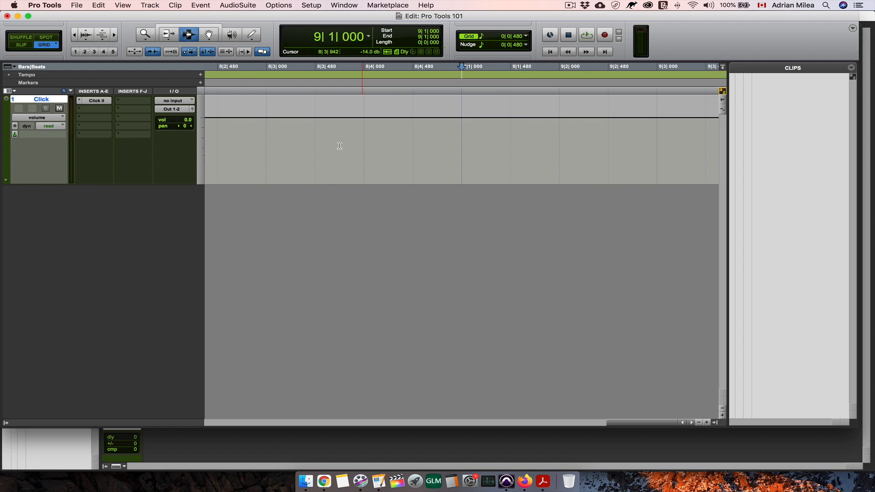
Set the grid value to 1 bar (1|0|000).
{"action": "left_click", "coordinate": [469, 36]}
{"action": "key", "text": "super+bracketleft"}
{"action": "key", "text": "super+bracketleft"}
{"action": "key", "text": "super+bracketleft"}
{"action": "key", "text": "super+bracketleft"}
{"action": "left_click", "coordinate": [468, 36]}
{"action": "left_click", "coordinate": [470, 46]}
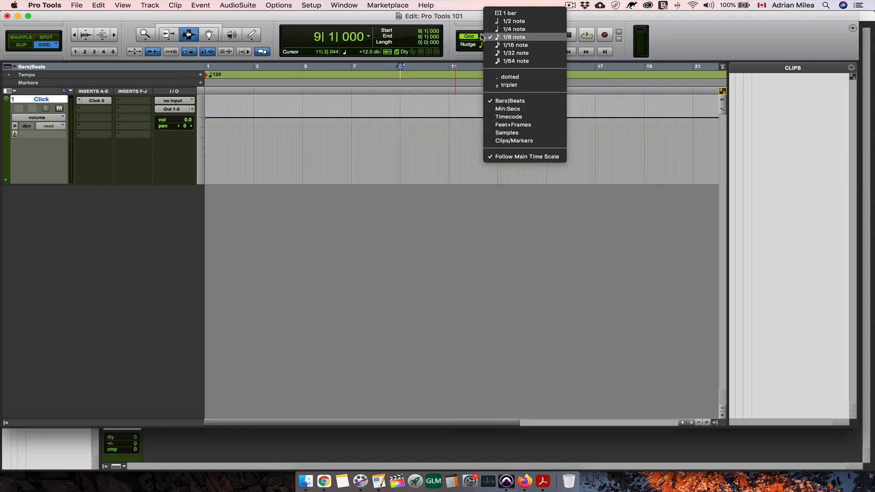
{"action": "left_click", "coordinate": [499, 46]}
{"action": "left_click", "coordinate": [500, 45]}
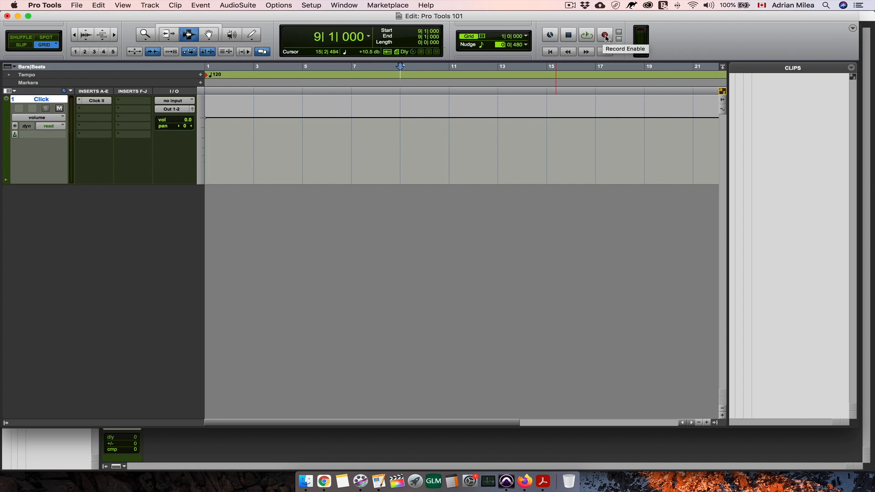
Try the transport's fast-forward and rewind functions and test playback from bar 9.
{"action": "left_click", "coordinate": [587, 53]}
{"action": "left_click", "coordinate": [586, 53]}
{"action": "left_click", "coordinate": [568, 52]}
{"action": "left_click", "coordinate": [568, 52]}
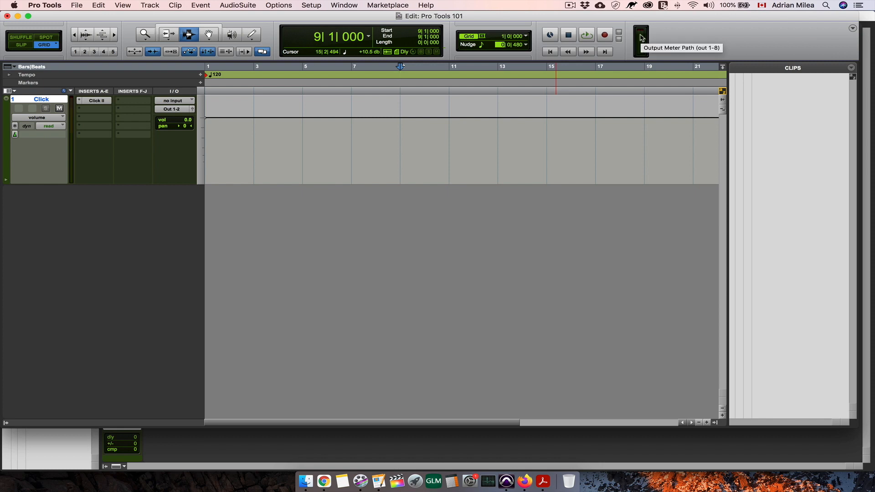
{"action": "key", "text": "space"}
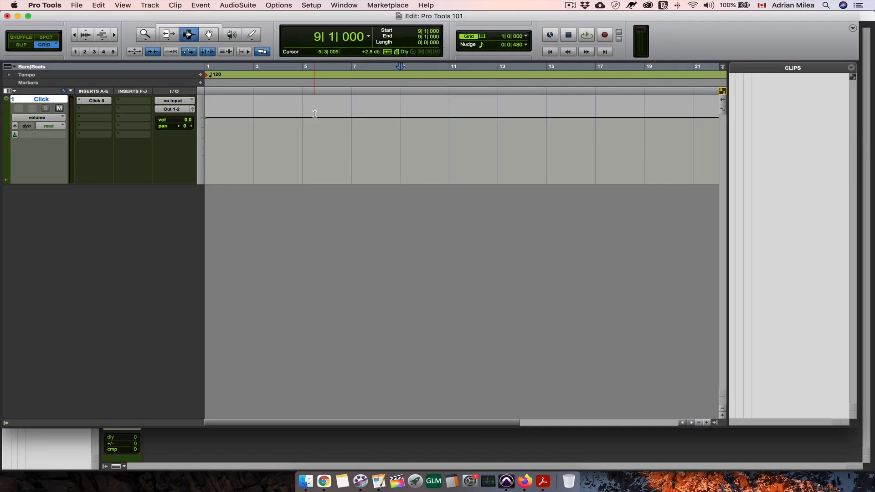
Import the Empty Streets audio file into the Audio Files folder, placing it on a new track at Session Start.
{"action": "left_click", "coordinate": [77, 5]}
{"action": "mouse_move", "coordinate": [121, 153]}
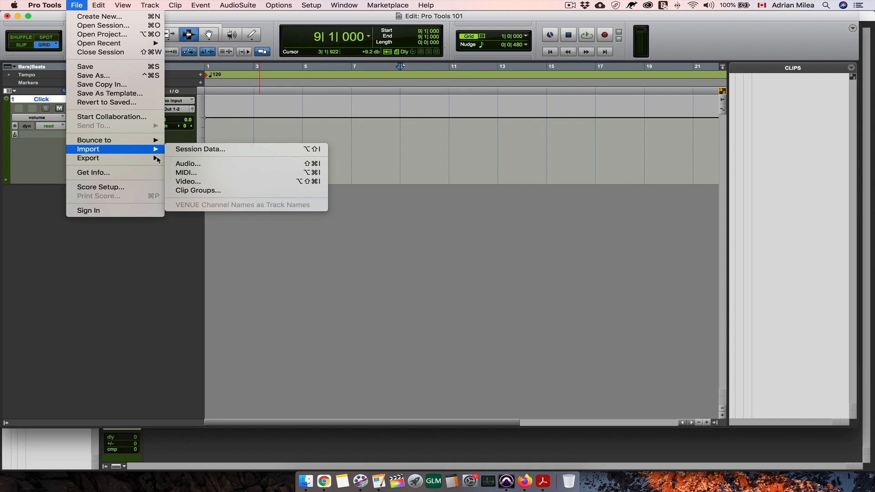
{"action": "left_click", "coordinate": [183, 164]}
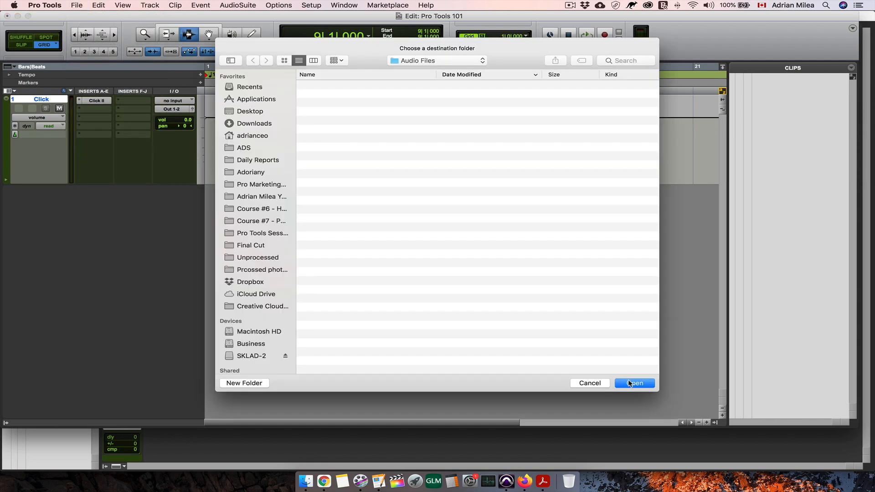
{"action": "left_click", "coordinate": [633, 385]}
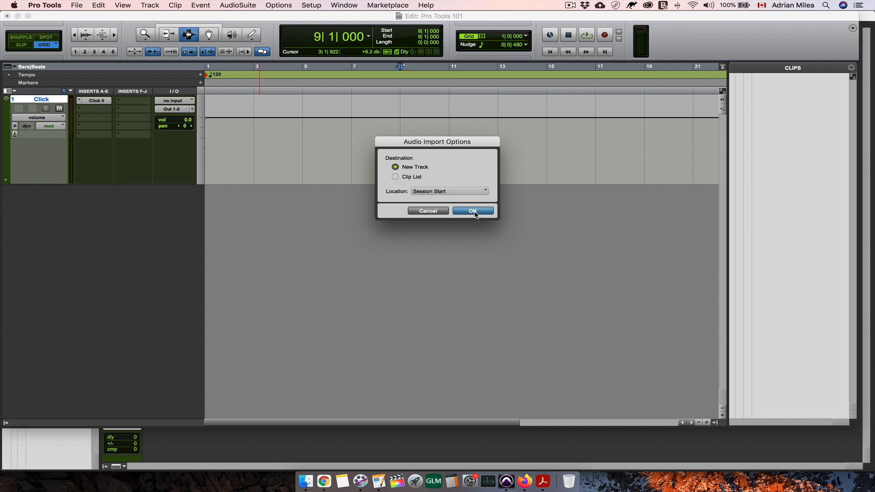
{"action": "left_click", "coordinate": [474, 212]}
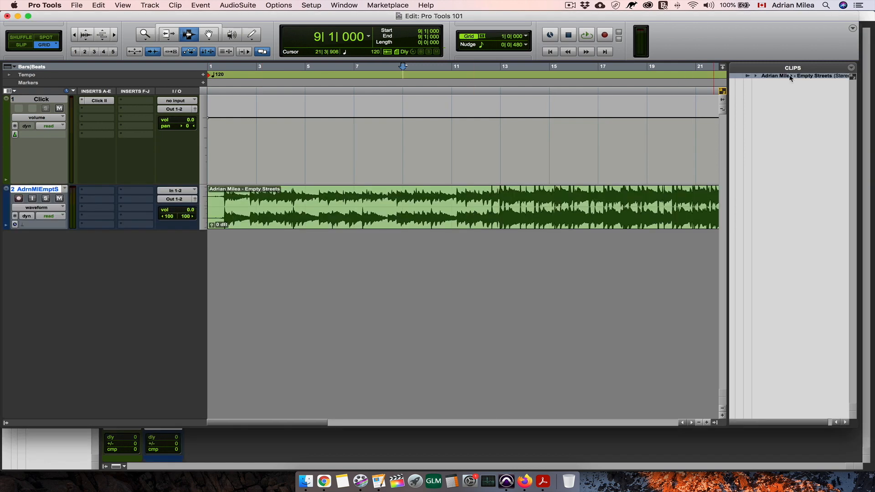
Hide the clips list and lower the Empty Streets clip's gain to -0.9 dB.
{"action": "left_click", "coordinate": [7, 424]}
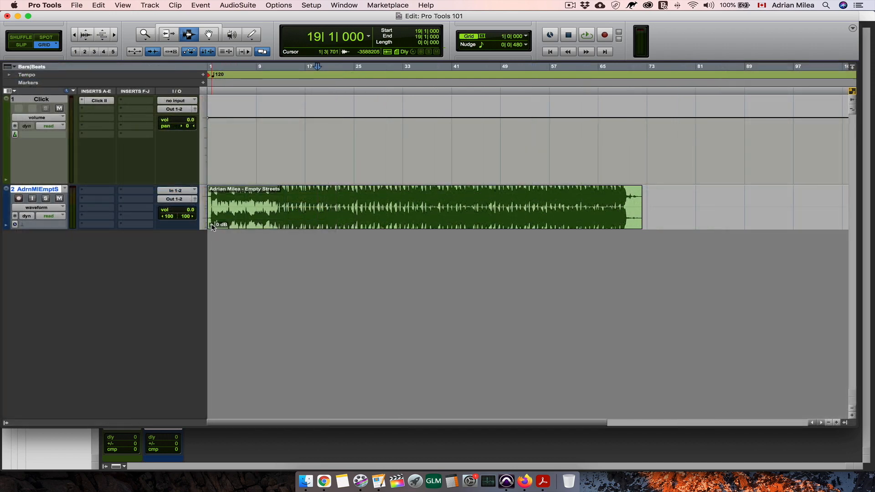
{"action": "left_click", "coordinate": [212, 225]}
{"action": "mouse_move", "coordinate": [212, 225]}
{"action": "left_mouse_down"}
{"action": "mouse_move", "coordinate": [211, 234]}
{"action": "mouse_move", "coordinate": [212, 226]}
{"action": "left_mouse_up"}
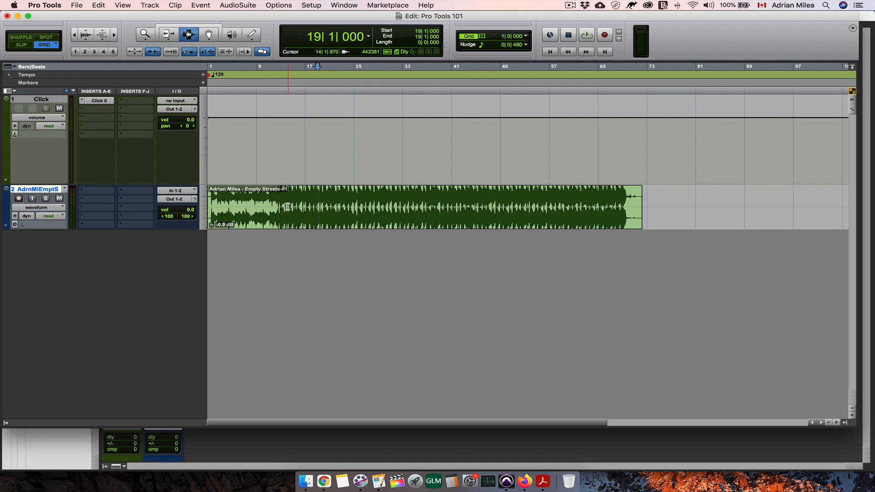
{"action": "left_click", "coordinate": [150, 5]}
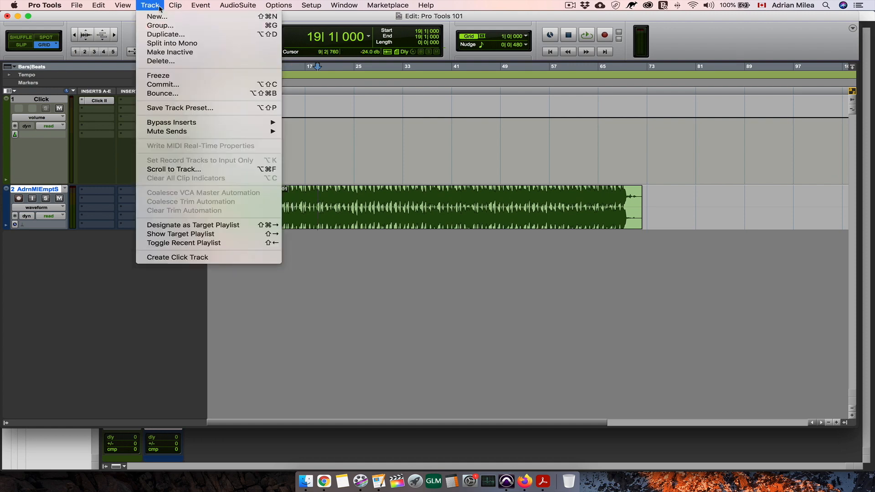
{"action": "left_click", "coordinate": [160, 17]}
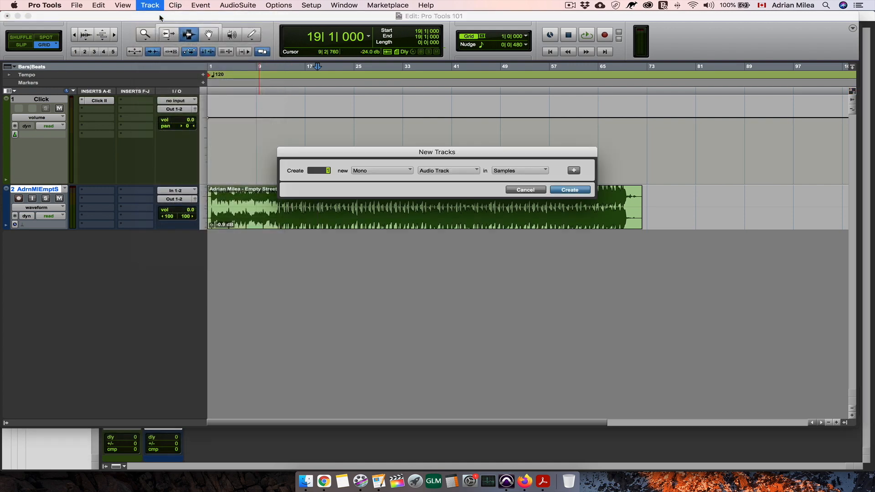
{"action": "left_click", "coordinate": [522, 190]}
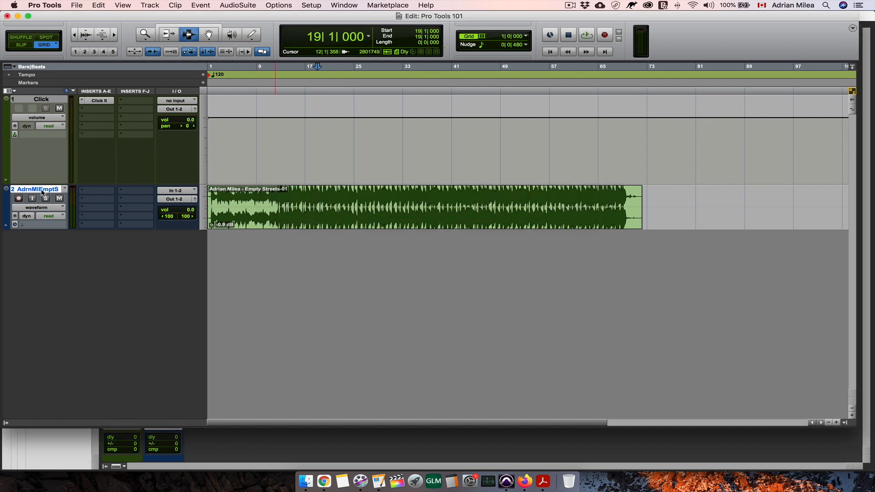
Start new track creation with one stereo Audio Track in Samples, and review the available track types and presets.
{"action": "right_click", "coordinate": [42, 192]}
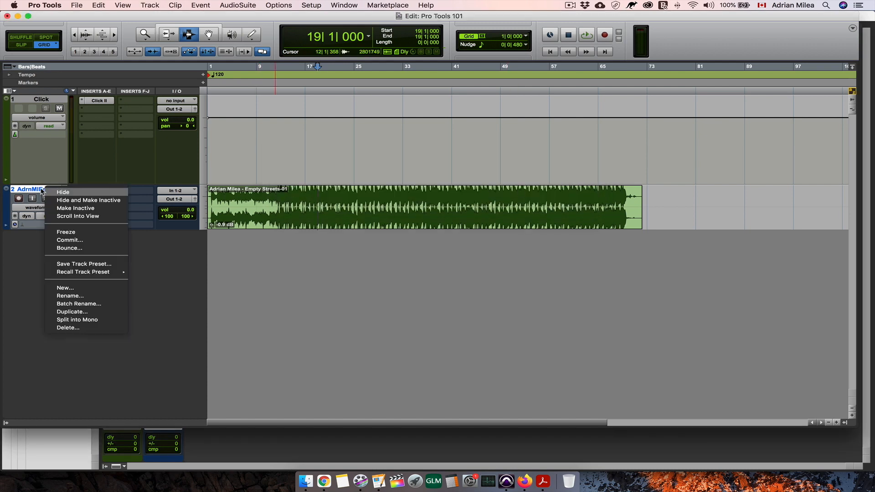
{"action": "left_click", "coordinate": [80, 289]}
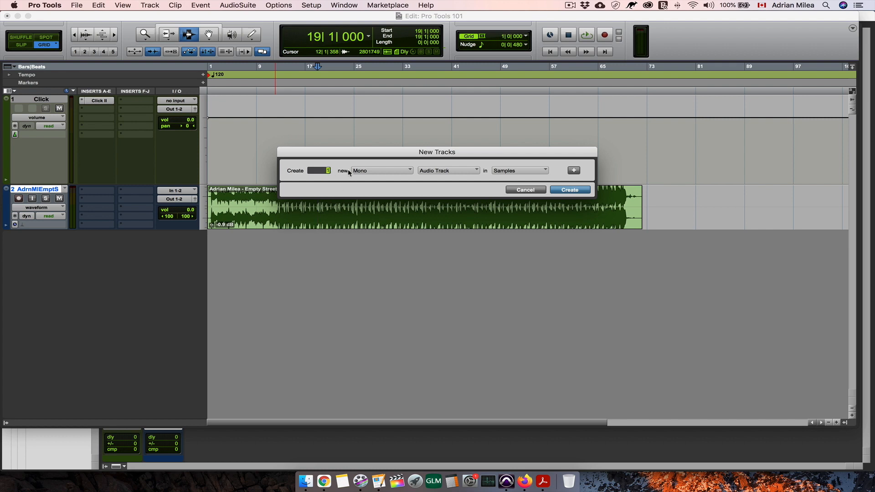
{"action": "left_click", "coordinate": [377, 173]}
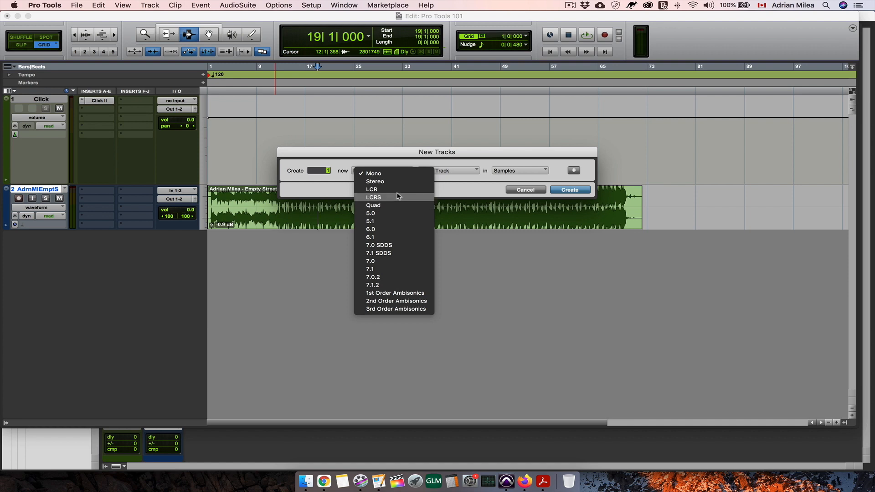
{"action": "left_click", "coordinate": [388, 182]}
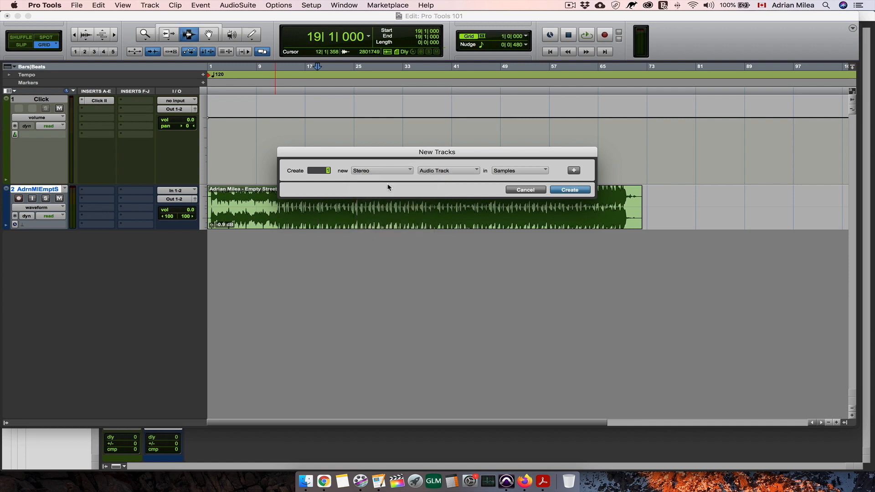
{"action": "left_click", "coordinate": [465, 172]}
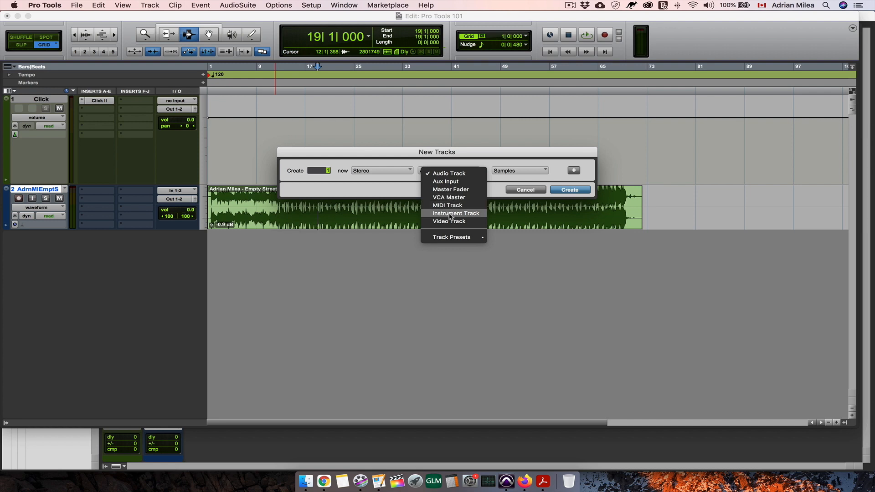
{"action": "mouse_move", "coordinate": [469, 237]}
{"action": "mouse_move", "coordinate": [504, 242]}
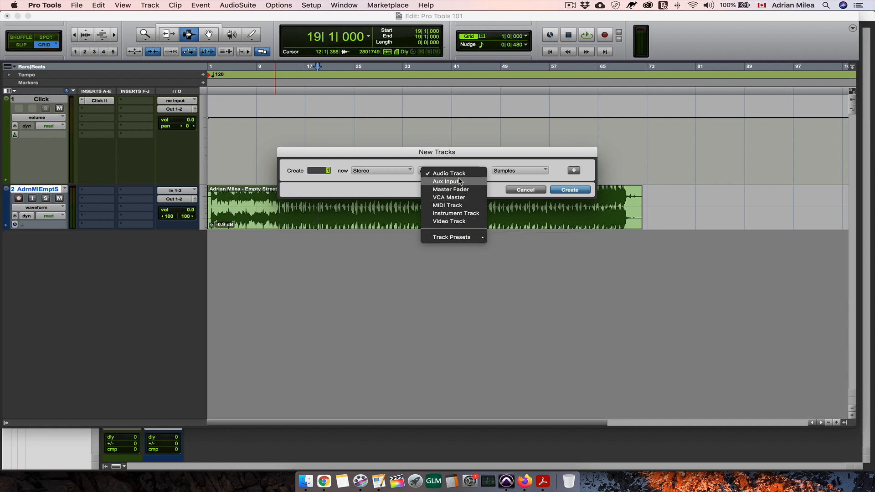
{"action": "left_click", "coordinate": [471, 160]}
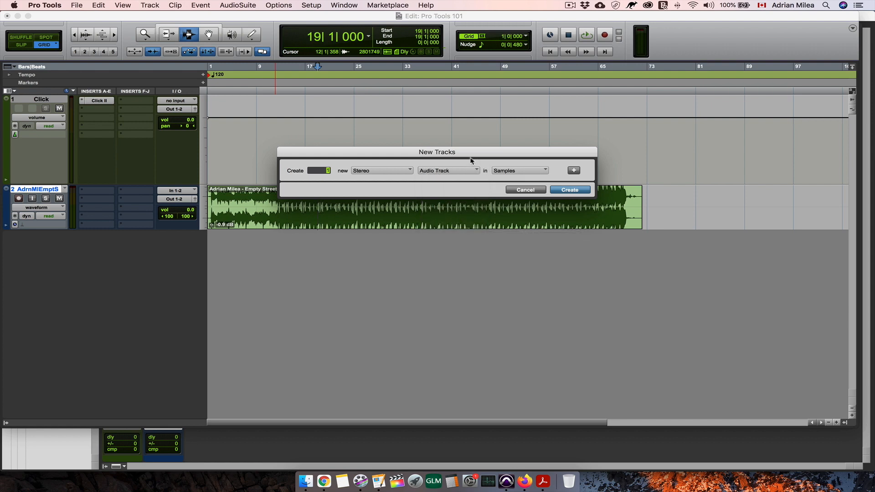
Add one stereo Aux Input and one stereo Master Fader to the list of new tracks.
{"action": "left_click", "coordinate": [575, 171]}
{"action": "left_click", "coordinate": [385, 188]}
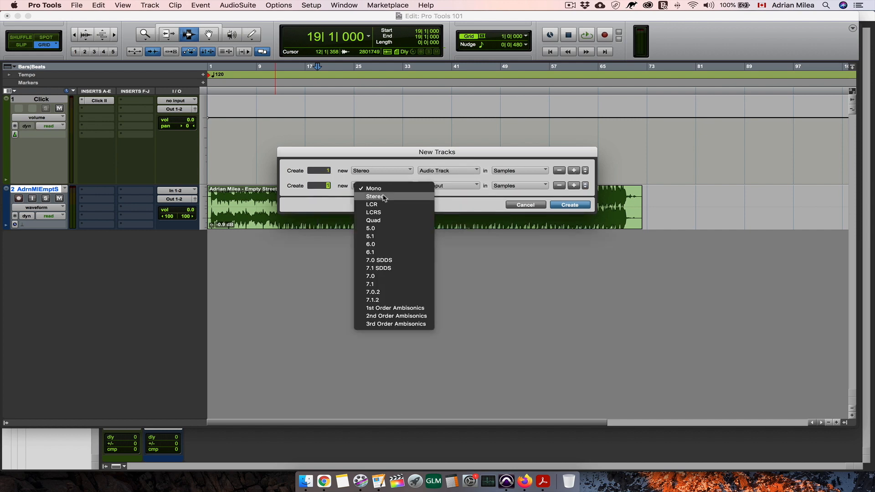
{"action": "left_click", "coordinate": [385, 196]}
{"action": "left_click", "coordinate": [430, 201]}
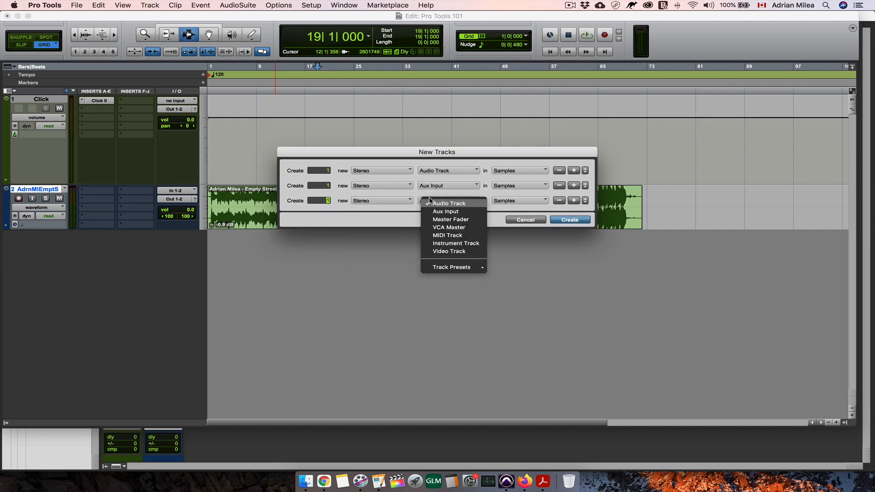
{"action": "left_click", "coordinate": [451, 219]}
Add one MIDI Track and one stereo Instrument Track in Ticks to the list, and create all the new tracks.
{"action": "left_click", "coordinate": [574, 200]}
{"action": "left_click", "coordinate": [449, 216]}
{"action": "left_click", "coordinate": [449, 252]}
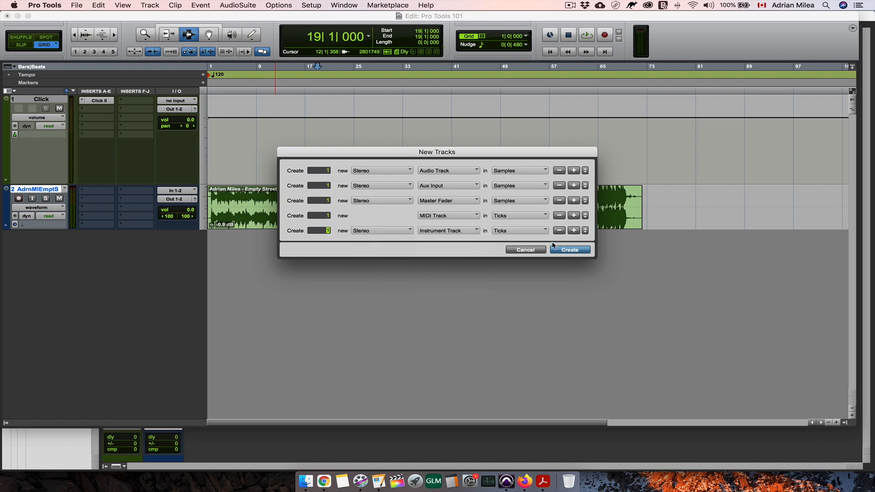
{"action": "left_click", "coordinate": [564, 251]}
Select the Audio 1, Aux 1, Master 1, MIDI 1 and Inst 1 tracks in turn to examine each type.
{"action": "left_click", "coordinate": [48, 149]}
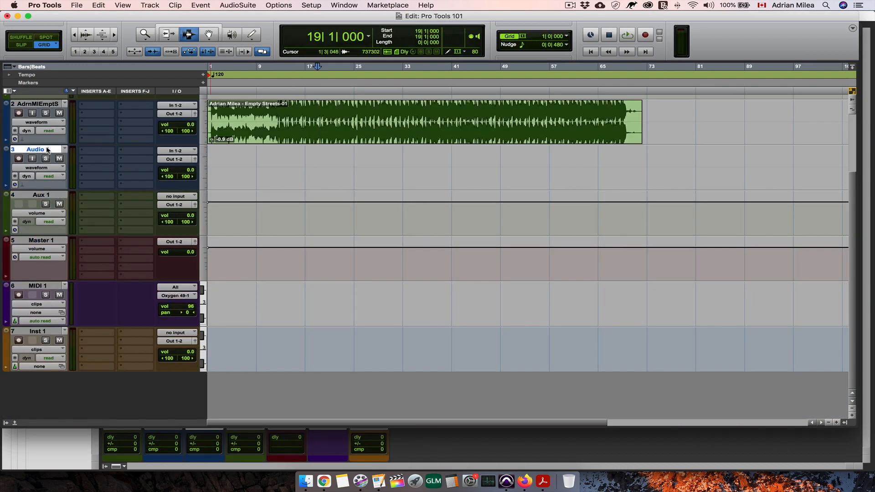
{"action": "left_click", "coordinate": [54, 195]}
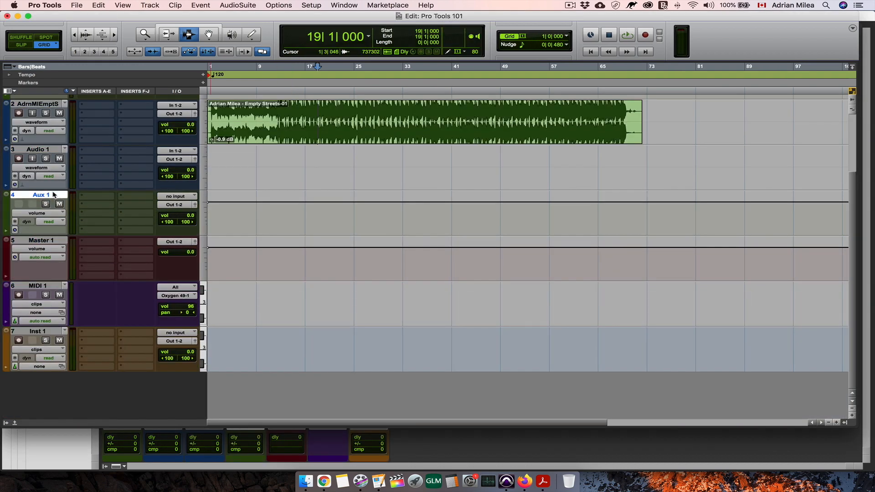
{"action": "left_click", "coordinate": [41, 240]}
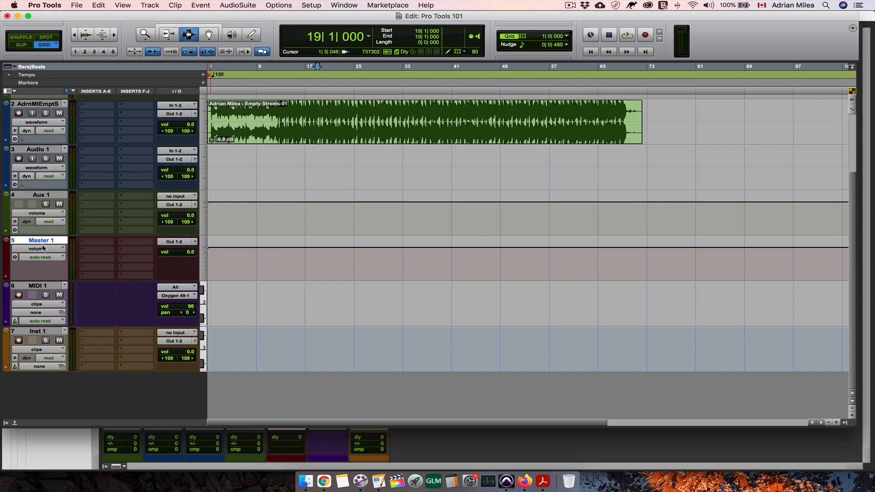
{"action": "left_click", "coordinate": [41, 287]}
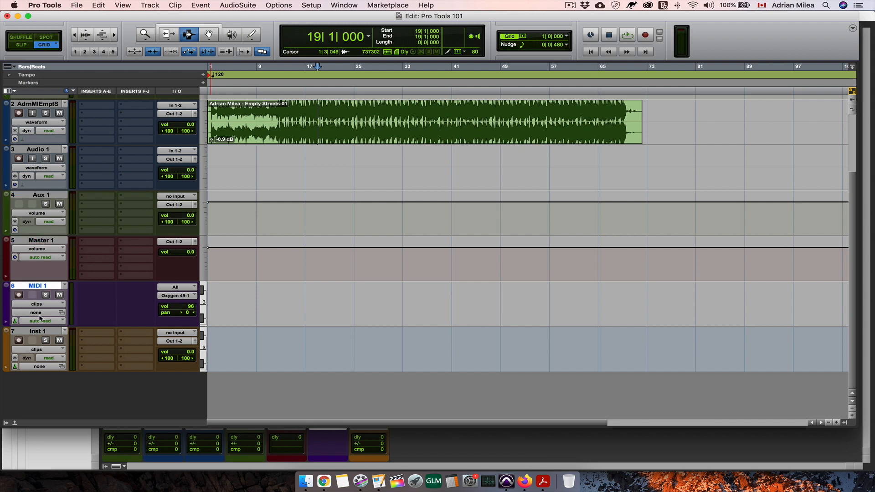
{"action": "left_click", "coordinate": [43, 332]}
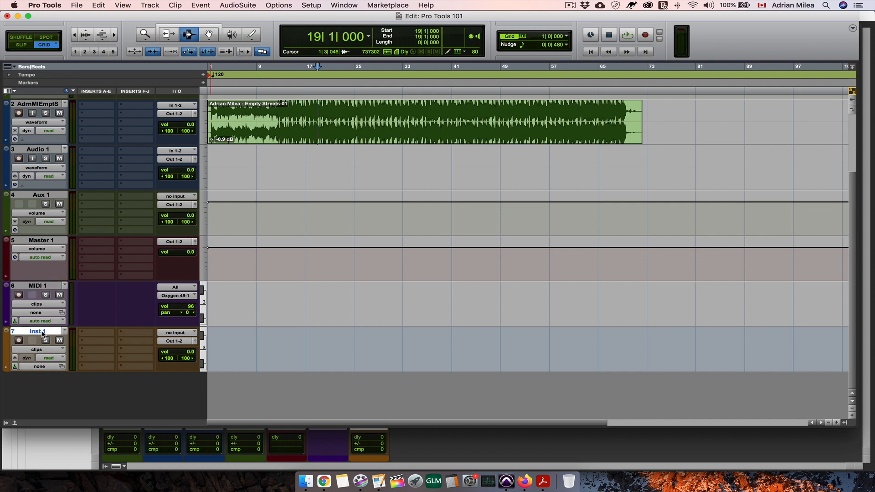
Move the Master 1 track below Inst 1, to the end of the track order.
{"action": "left_click", "coordinate": [50, 242]}
{"action": "left_click_drag", "start_coordinate": [51, 241], "coordinate": [46, 376]}
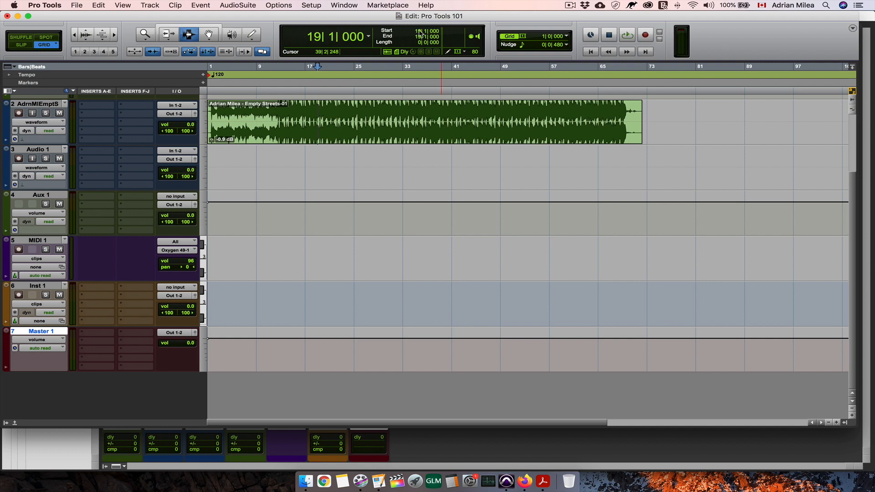
Open the Playback Engine settings and review the available playback engines and H/W buffer sizes.
{"action": "left_click", "coordinate": [312, 5]}
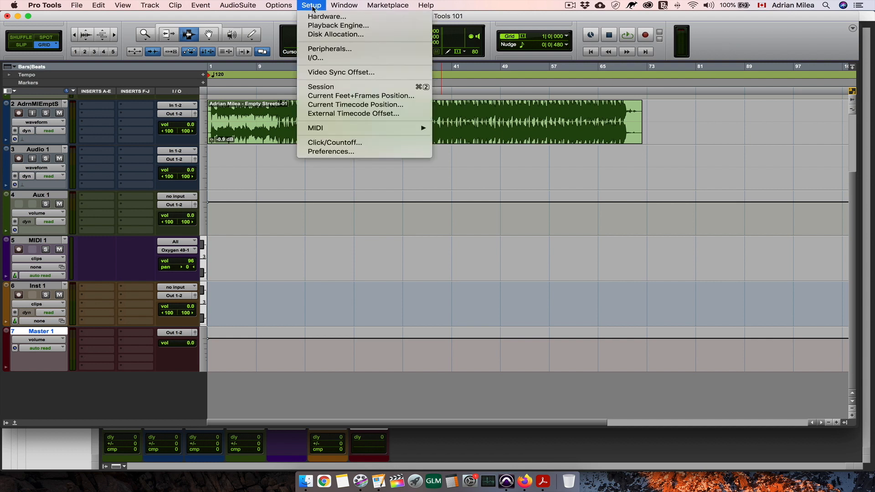
{"action": "left_click", "coordinate": [315, 25]}
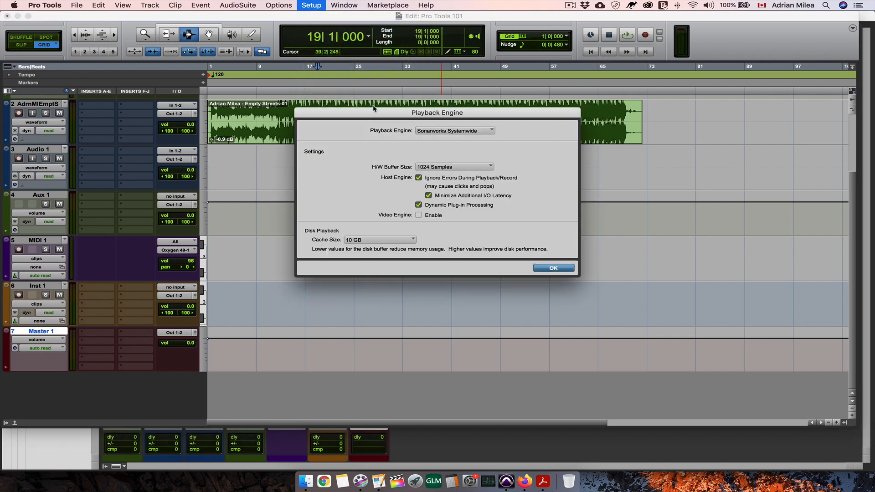
{"action": "left_click", "coordinate": [439, 132]}
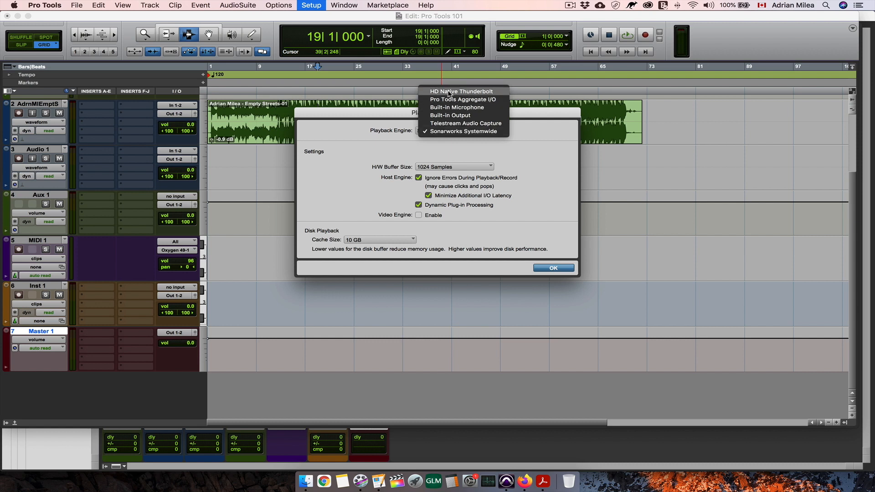
{"action": "left_click", "coordinate": [449, 116]}
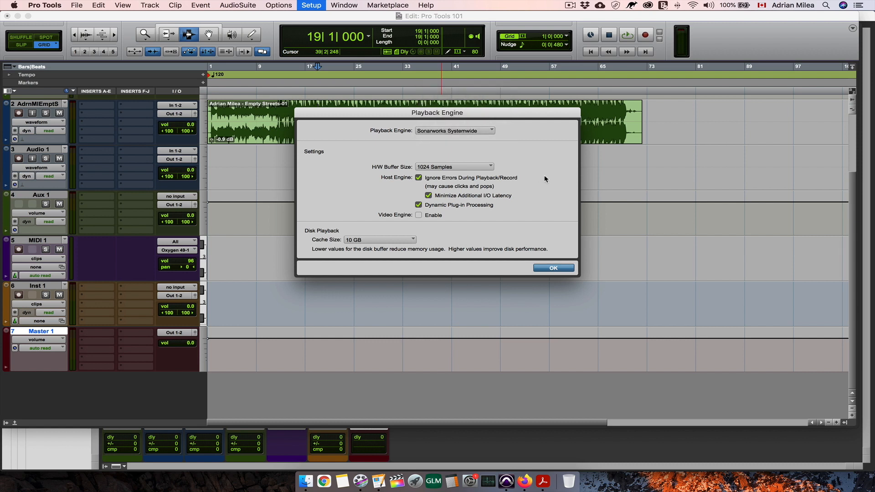
{"action": "left_click", "coordinate": [463, 168]}
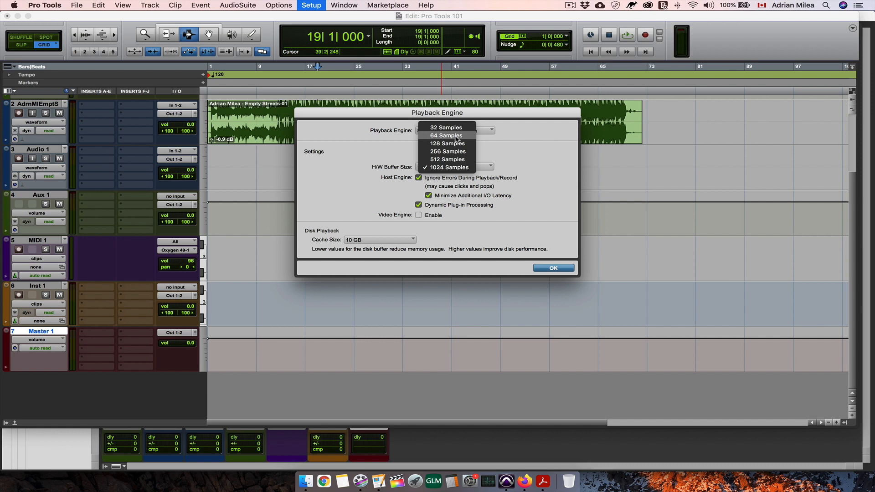
{"action": "left_click", "coordinate": [456, 169]}
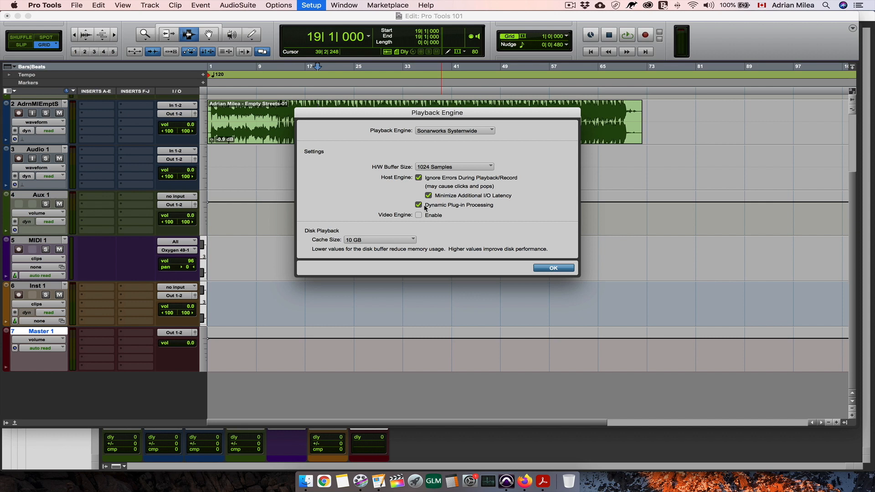
Review the disk playback cache sizes in the Playback Engine settings, then check the Delay Compensation option.
{"action": "left_click", "coordinate": [384, 240]}
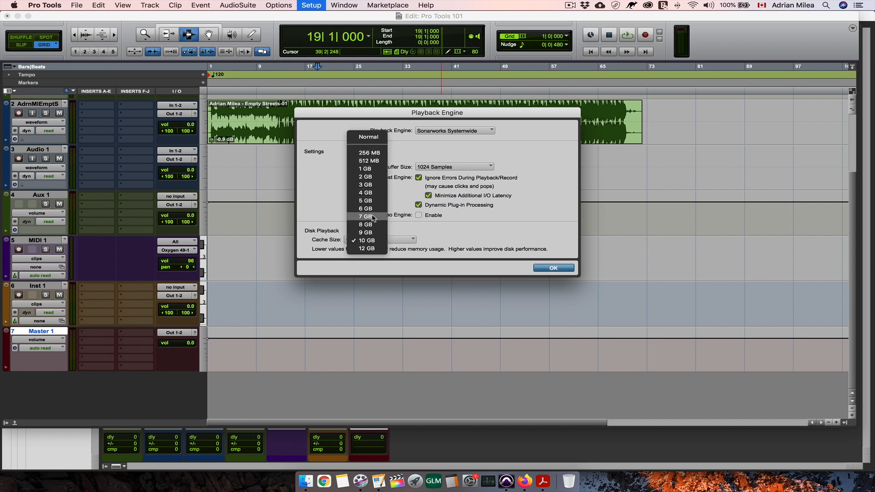
{"action": "left_click", "coordinate": [403, 256]}
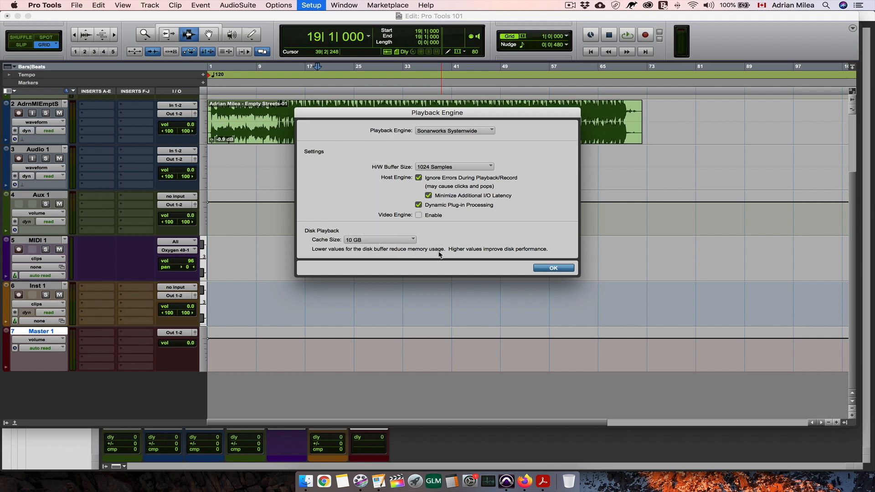
{"action": "left_click", "coordinate": [553, 268]}
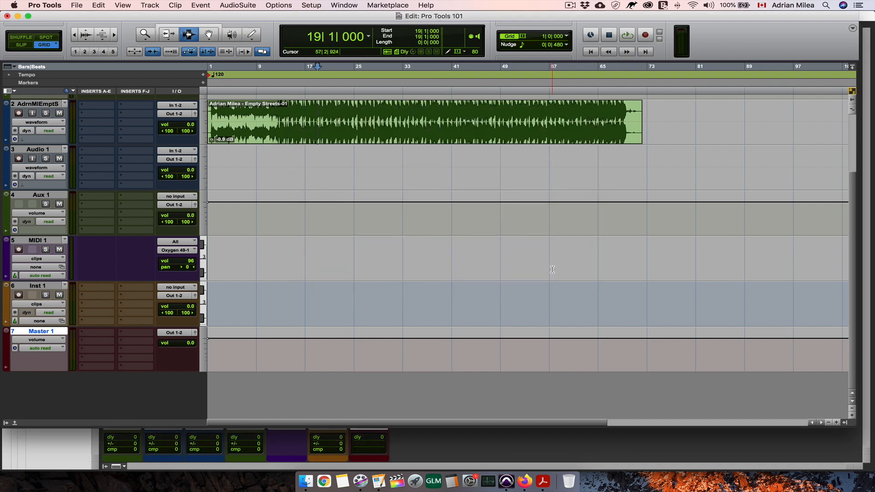
{"action": "left_click", "coordinate": [279, 5]}
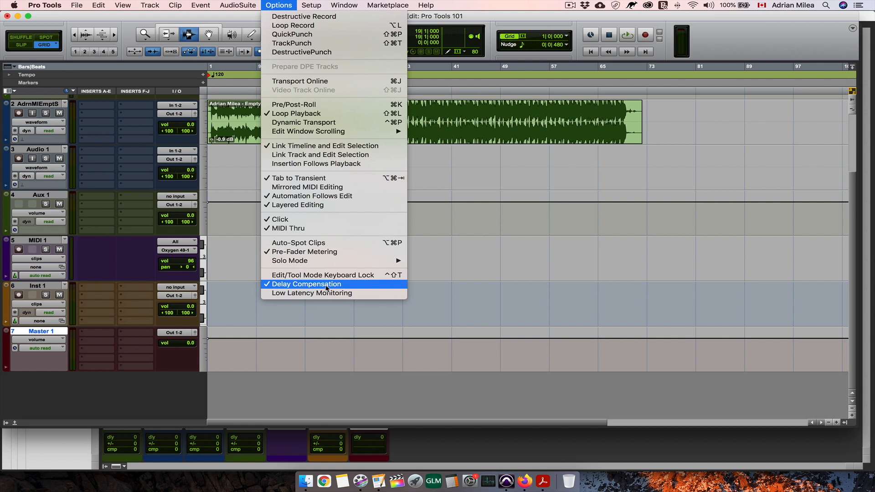
{"action": "left_click", "coordinate": [535, 17]}
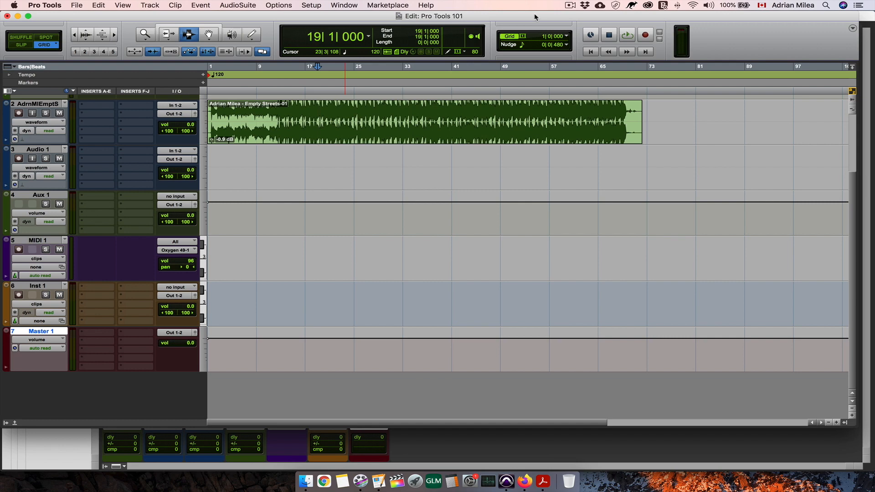
Open the MIDI Controllers section of the Peripherals setup and set controller #1's type to M-AudioKeybord.
{"action": "left_click", "coordinate": [279, 5]}
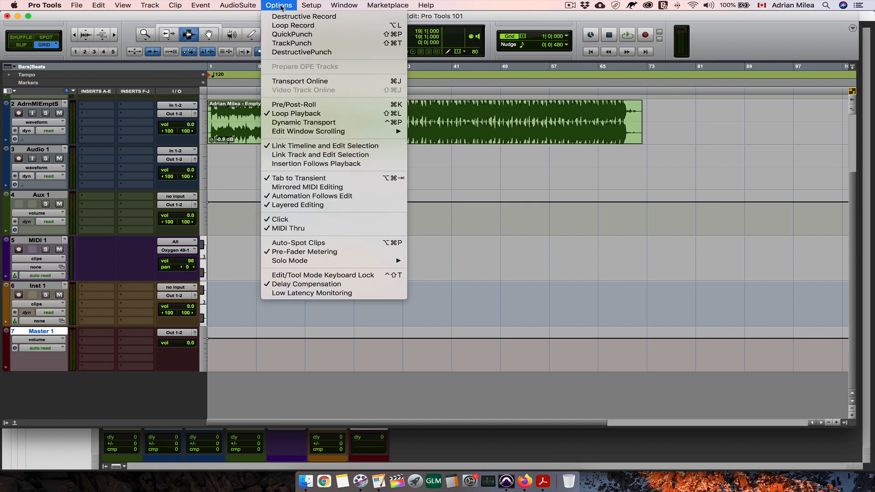
{"action": "mouse_move", "coordinate": [312, 5]}
{"action": "left_click", "coordinate": [319, 48]}
{"action": "left_click", "coordinate": [326, 80]}
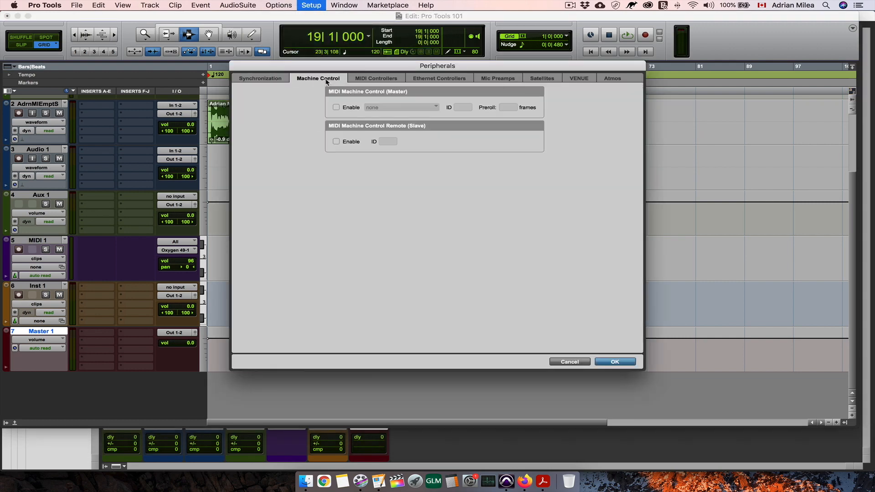
{"action": "left_click", "coordinate": [388, 80]}
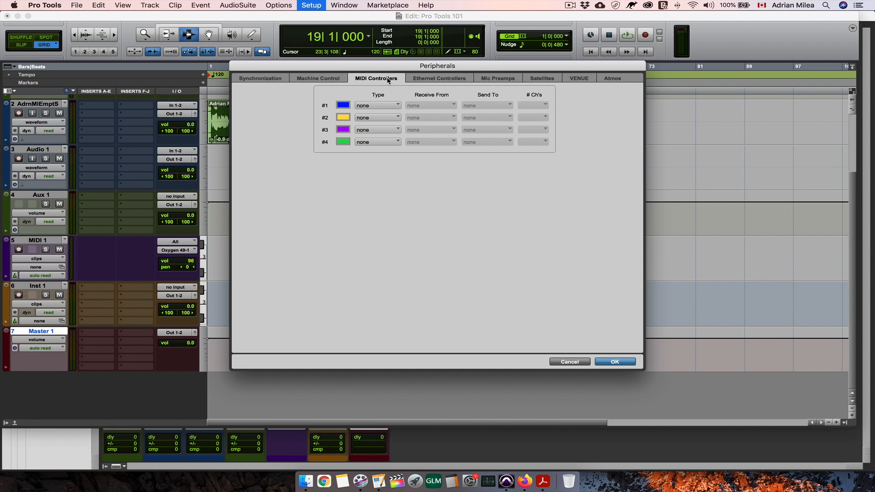
{"action": "left_click", "coordinate": [377, 106]}
{"action": "left_click", "coordinate": [394, 141]}
Set controller #1 to receive from and send to the predefined Oxygen 49, and confirm the peripherals setup.
{"action": "left_click", "coordinate": [435, 105]}
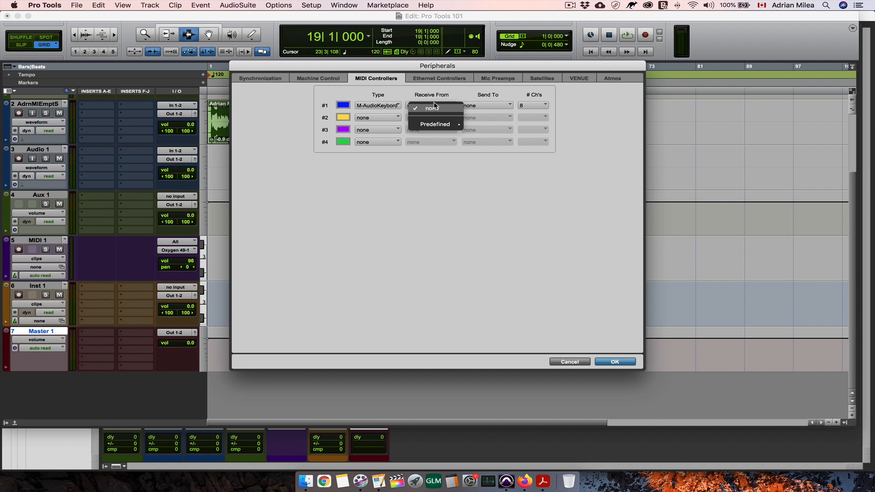
{"action": "mouse_move", "coordinate": [438, 124]}
{"action": "left_click", "coordinate": [486, 128]}
{"action": "left_click", "coordinate": [487, 105]}
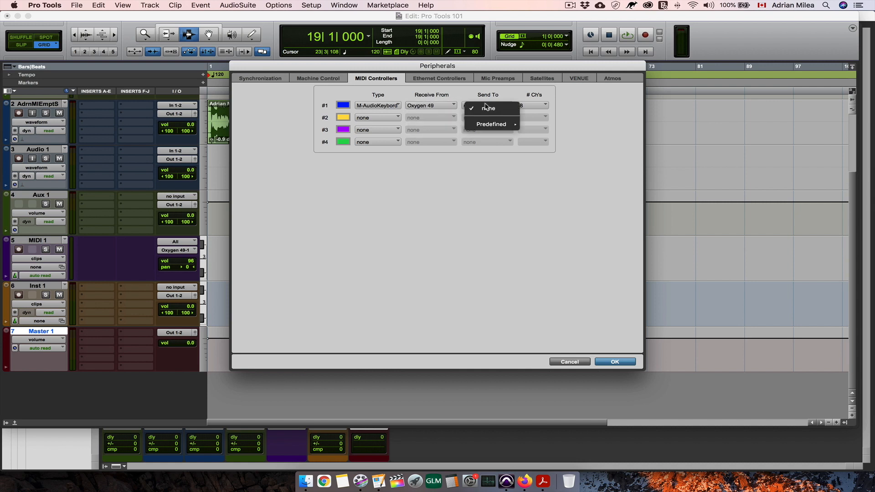
{"action": "mouse_move", "coordinate": [495, 123]}
{"action": "left_click", "coordinate": [541, 128]}
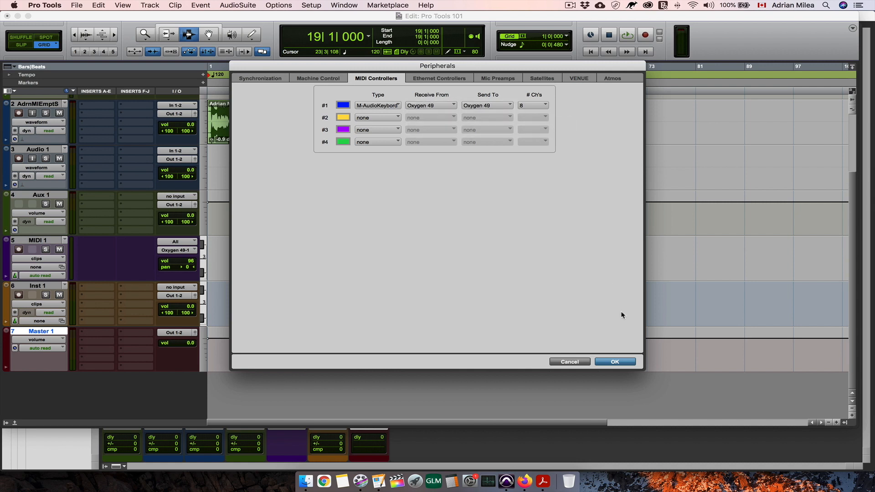
{"action": "left_click", "coordinate": [614, 362]}
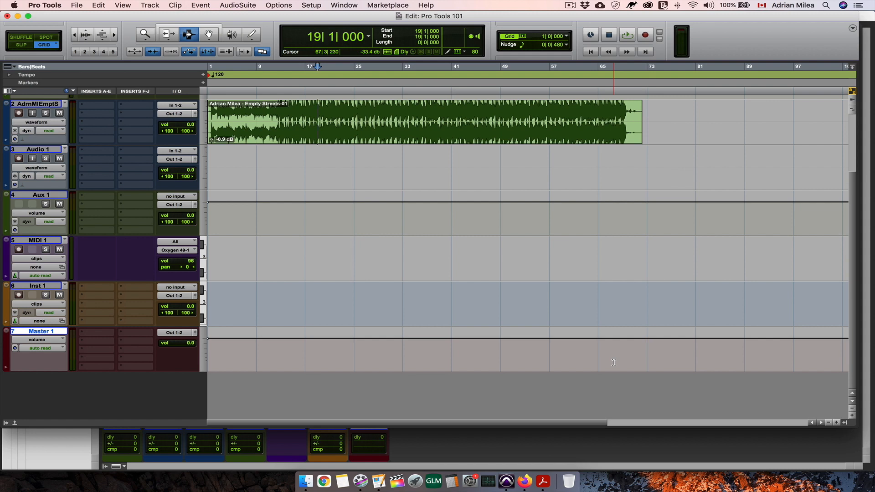
Mute the imported audio track in preparation for MIDI recording.
{"action": "left_click", "coordinate": [19, 250]}
{"action": "left_click", "coordinate": [19, 250]}
{"action": "scroll", "coordinate": [41, 228], "scroll_direction": "up", "scroll_amount": 3}
{"action": "left_click", "coordinate": [60, 199]}
{"action": "left_click", "coordinate": [47, 199]}
{"action": "left_click", "coordinate": [59, 200]}
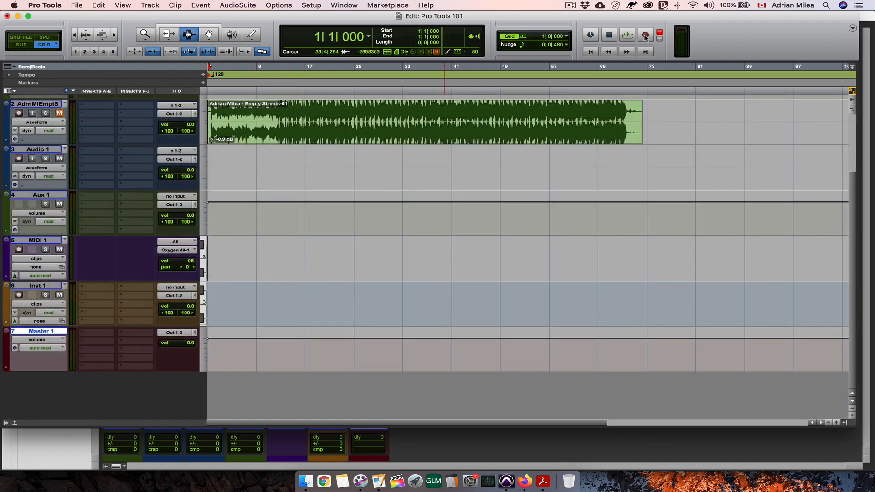
Record-enable the MIDI 1 track and try to record from the start of the session.
{"action": "left_click", "coordinate": [21, 251]}
{"action": "left_click", "coordinate": [646, 35]}
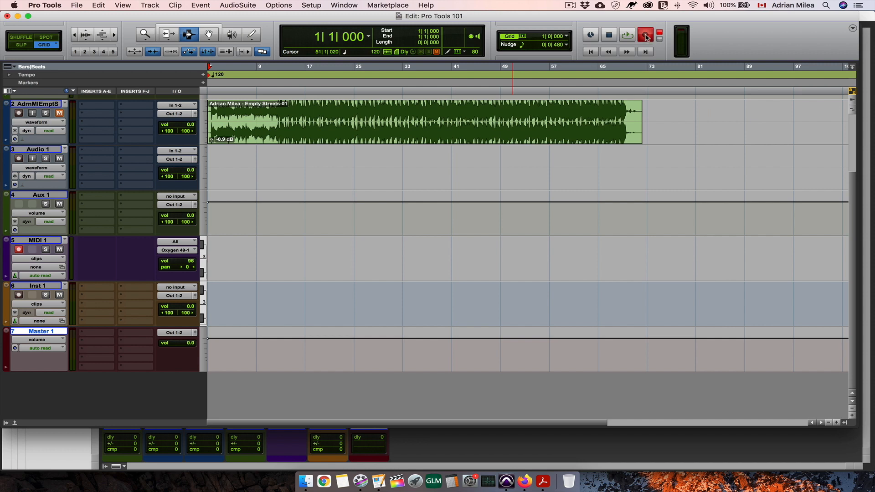
{"action": "key", "text": "space"}
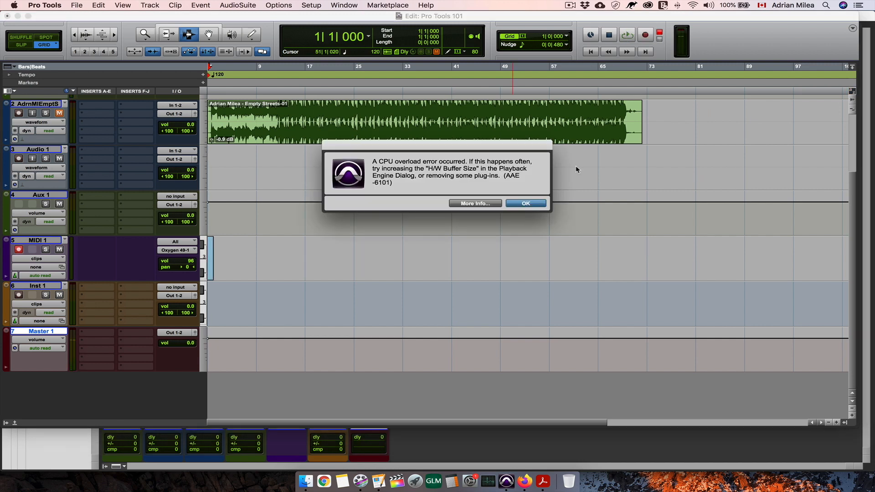
{"action": "left_click", "coordinate": [530, 205]}
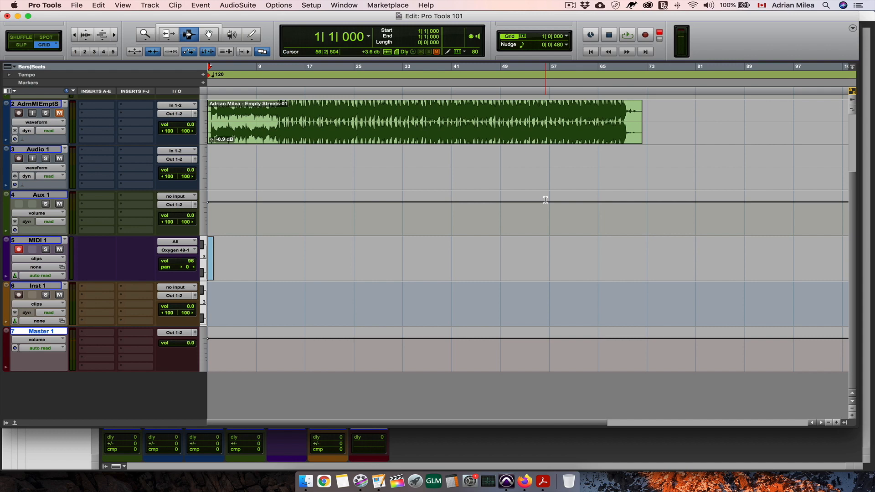
Reopen the Playback Engine settings and switch to a different playback engine.
{"action": "left_click", "coordinate": [311, 5]}
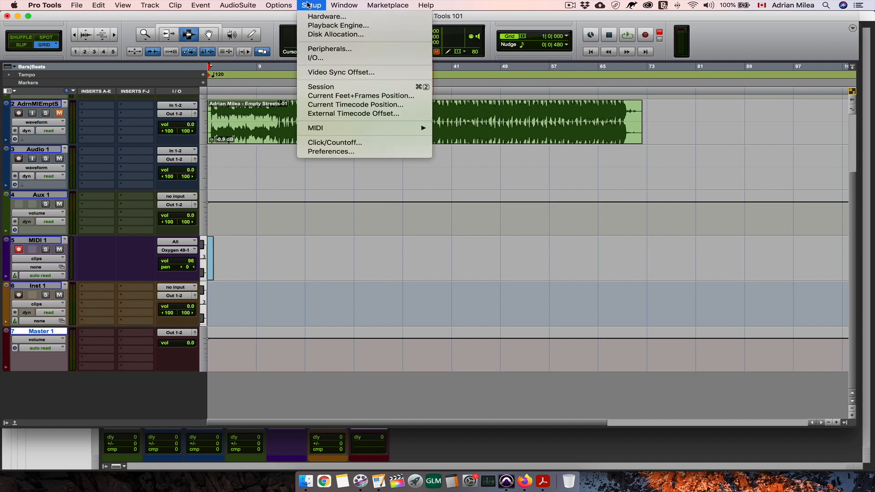
{"action": "left_click", "coordinate": [330, 26]}
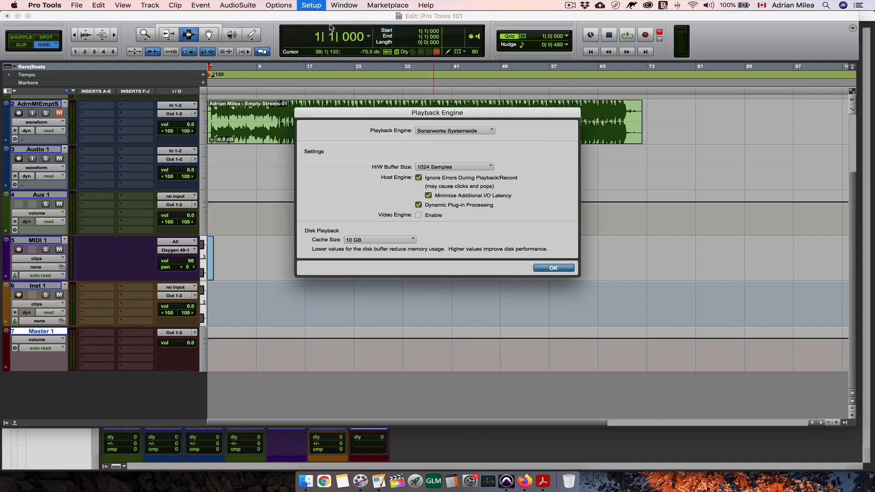
{"action": "left_click", "coordinate": [458, 131]}
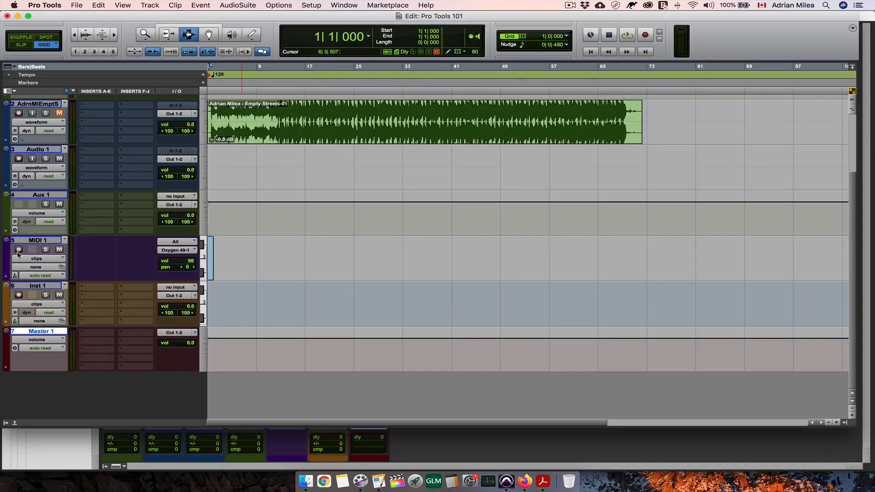
Record-enable MIDI 1 and record a MIDI keyboard performance up to about bar 16.
{"action": "left_click", "coordinate": [18, 250]}
{"action": "key", "text": "super+space"}
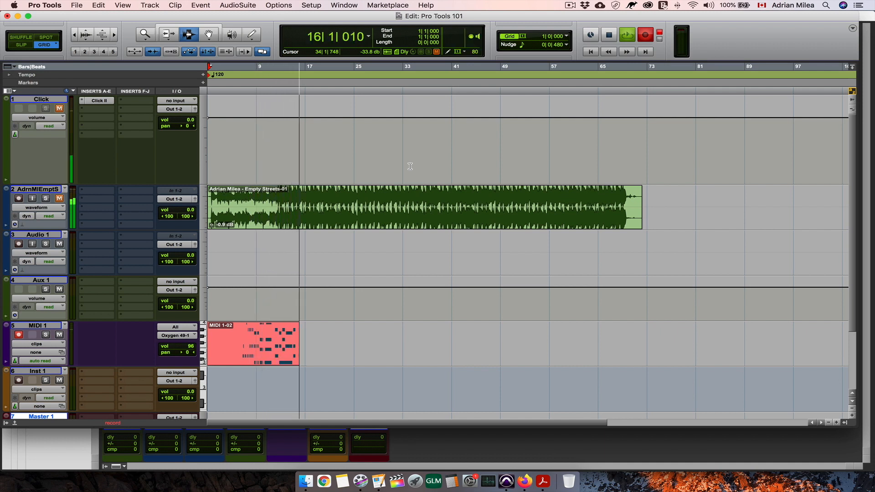
{"action": "key", "text": "space"}
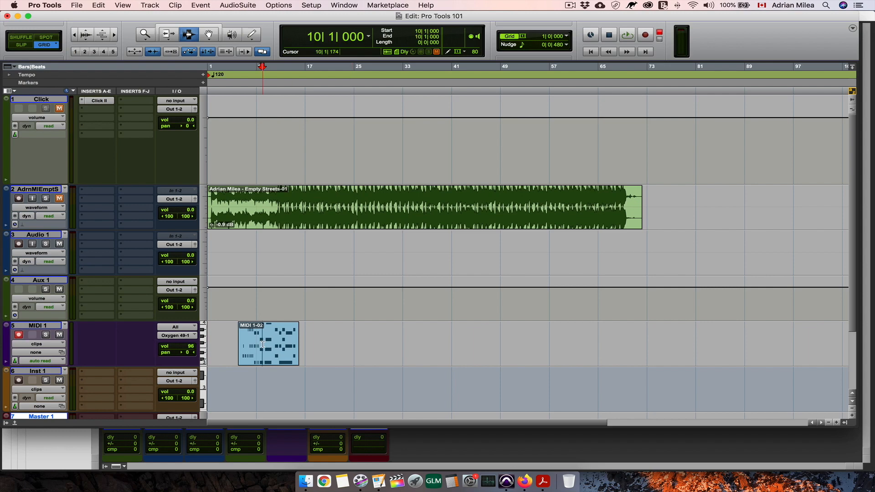
Switch the MIDI 1 track to notes view and increase its track height to examine the recorded notes.
{"action": "left_click", "coordinate": [263, 345]}
{"action": "key", "text": "t"}
{"action": "key", "text": "t"}
{"action": "key", "text": "t"}
{"action": "scroll", "coordinate": [416, 358], "scroll_direction": "right", "scroll_amount": 3}
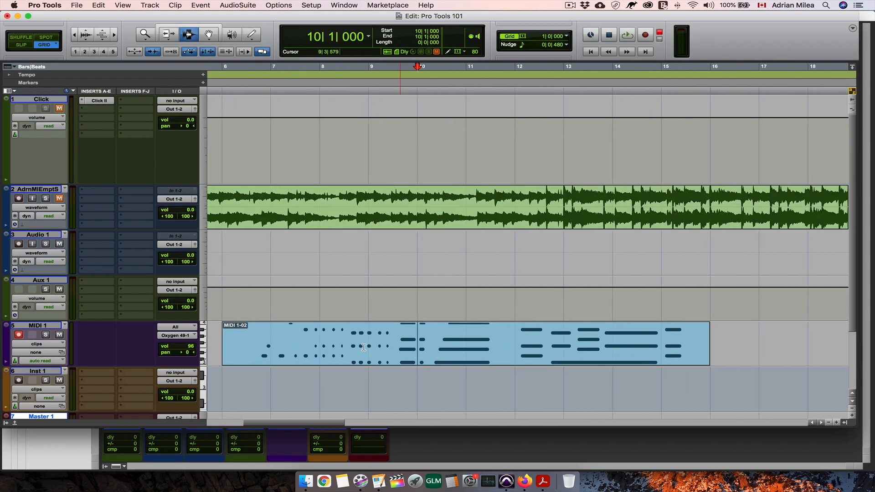
{"action": "left_click", "coordinate": [37, 345]}
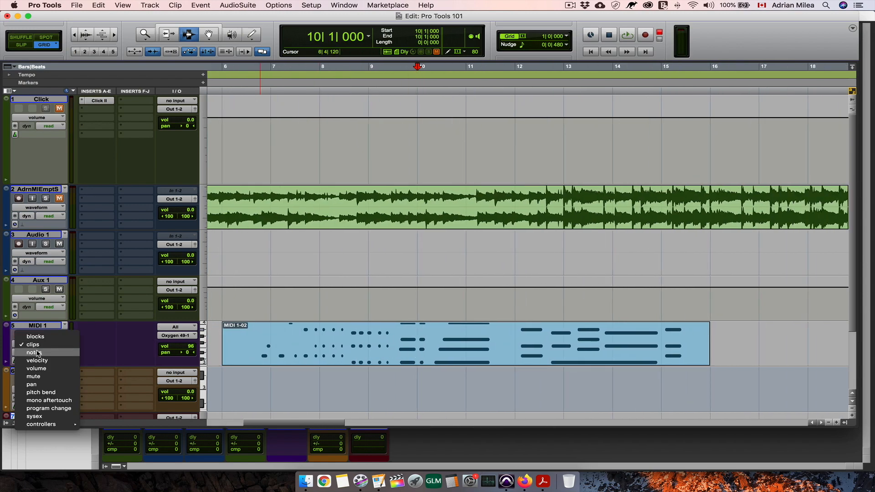
{"action": "left_click", "coordinate": [37, 354]}
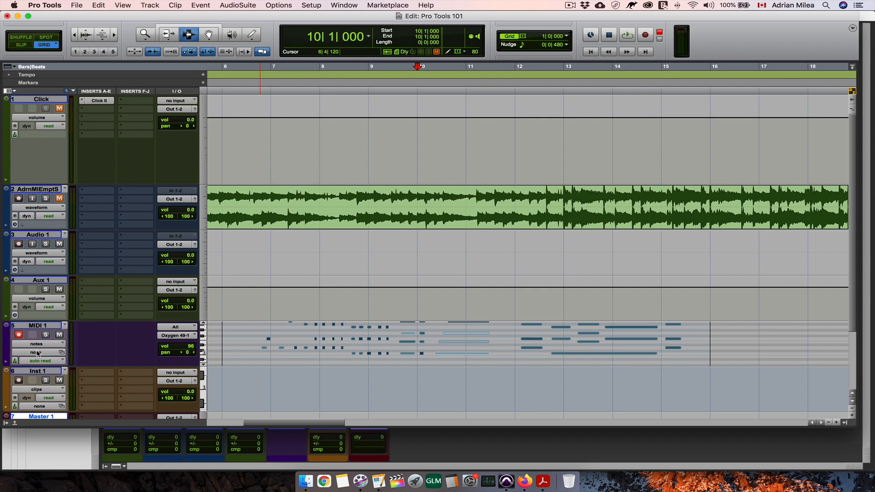
{"action": "left_click_drag", "start_coordinate": [55, 366], "coordinate": [55, 406]}
Select the MIDI 1 notes between bars 10 and 11, and switch to Slip mode with the Grabber tool.
{"action": "left_click_drag", "start_coordinate": [494, 227], "coordinate": [471, 227]}
{"action": "left_click", "coordinate": [476, 227]}
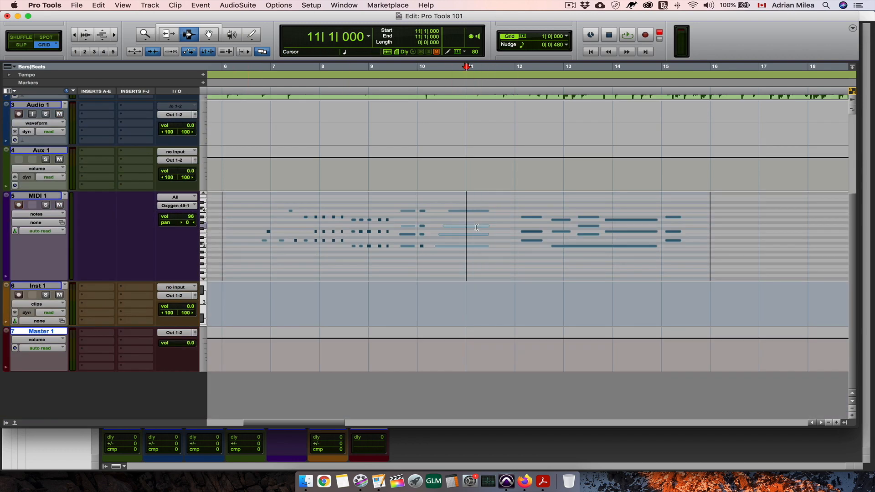
{"action": "left_click", "coordinate": [442, 222], "text": "shift"}
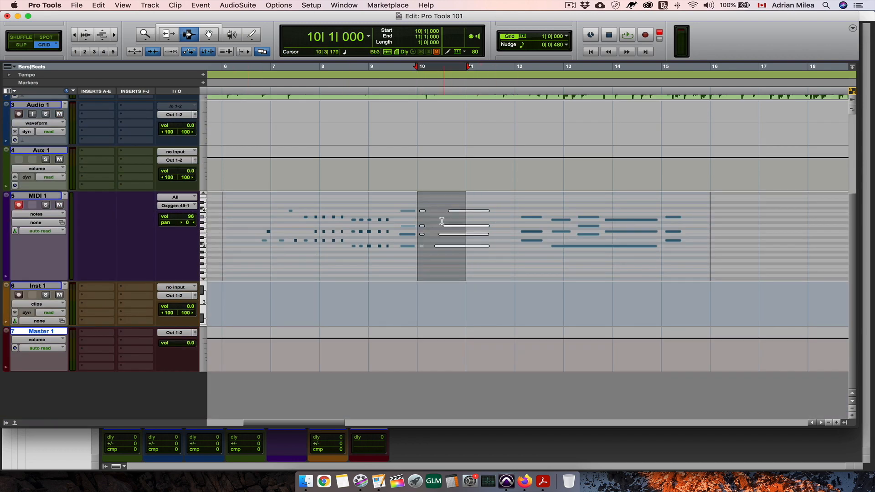
{"action": "left_click", "coordinate": [24, 46]}
{"action": "left_click", "coordinate": [210, 36]}
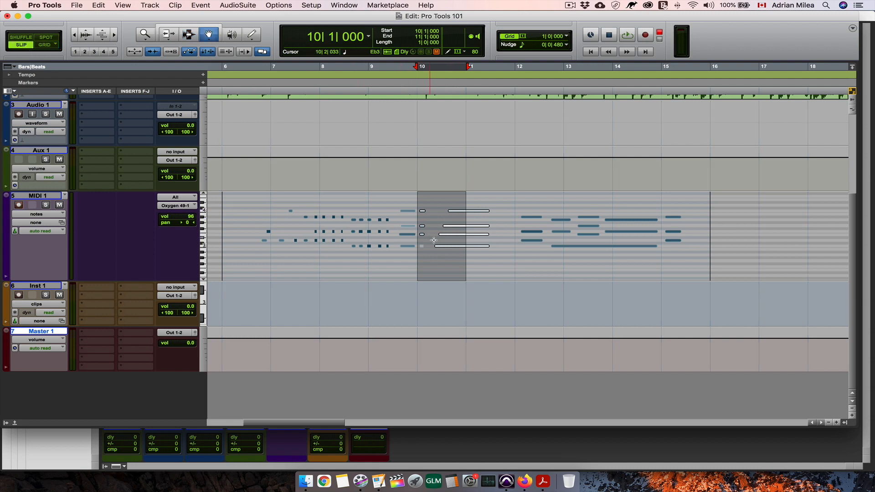
Raise the short top note at bar 10 in pitch and move a long chord note after it up to G#3.
{"action": "left_click", "coordinate": [451, 252]}
{"action": "left_click", "coordinate": [422, 212]}
{"action": "left_click_drag", "start_coordinate": [424, 212], "coordinate": [492, 255]}
{"action": "left_click", "coordinate": [508, 242]}
{"action": "left_click_drag", "start_coordinate": [457, 226], "coordinate": [458, 223]}
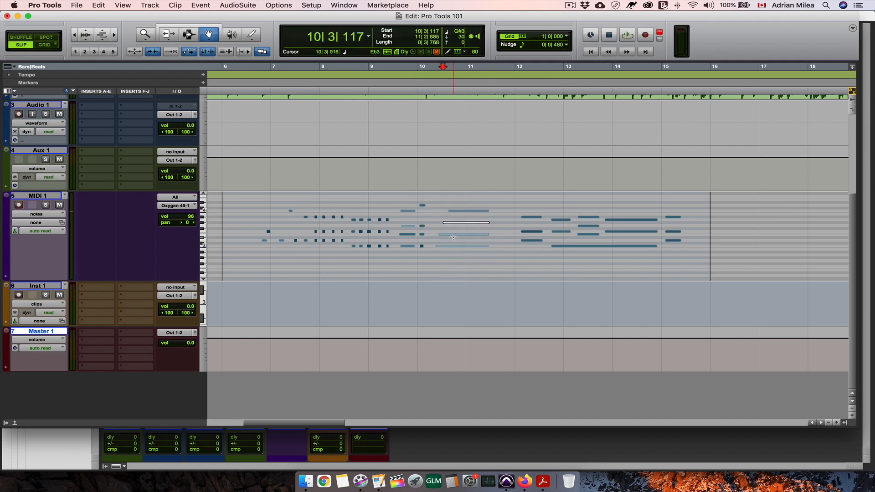
Switch the MIDI 1 track to velocity view and select the C4 note just before bar 10 to examine its velocity.
{"action": "left_click", "coordinate": [36, 214]}
{"action": "left_click", "coordinate": [34, 198]}
{"action": "left_click", "coordinate": [36, 214]}
{"action": "left_click", "coordinate": [34, 233]}
{"action": "left_click", "coordinate": [36, 214]}
{"action": "left_click", "coordinate": [37, 241]}
{"action": "left_click", "coordinate": [409, 212]}
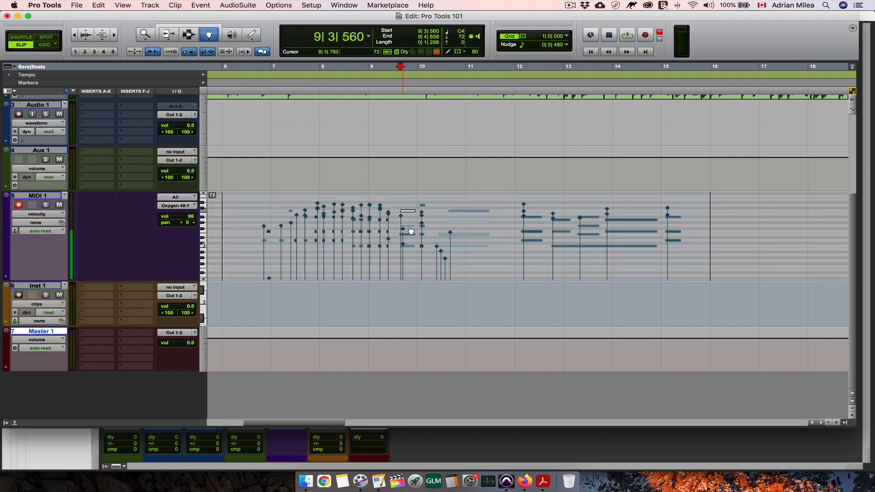
Show the volume view of the MIDI 1 track and set its volume to 55.
{"action": "left_click", "coordinate": [37, 214]}
{"action": "left_click", "coordinate": [36, 249]}
{"action": "left_click_drag", "start_coordinate": [184, 216], "coordinate": [184, 227]}
{"action": "left_click_drag", "start_coordinate": [181, 216], "coordinate": [174, 221]}
Switch the MIDI 1 track through its notes and mute views to the pan view.
{"action": "left_click", "coordinate": [36, 214]}
{"action": "left_click", "coordinate": [34, 198]}
{"action": "left_click", "coordinate": [37, 214]}
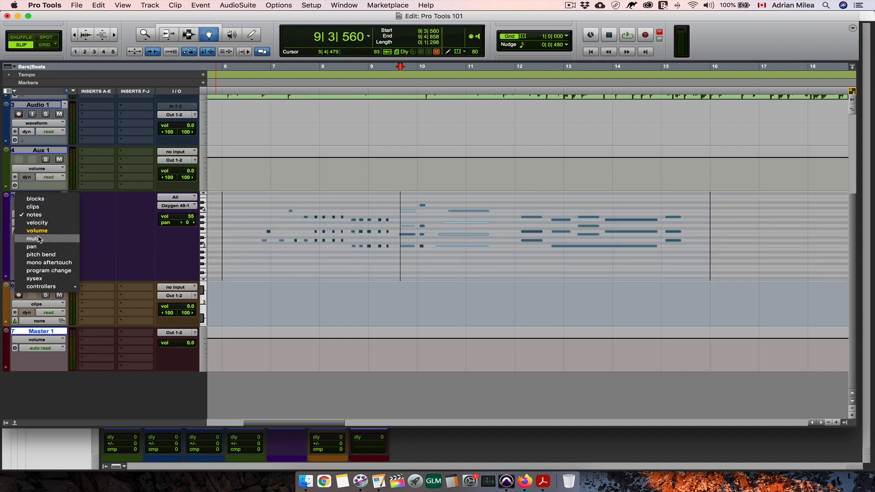
{"action": "left_click", "coordinate": [39, 240]}
{"action": "left_click", "coordinate": [37, 214]}
{"action": "left_click", "coordinate": [37, 223]}
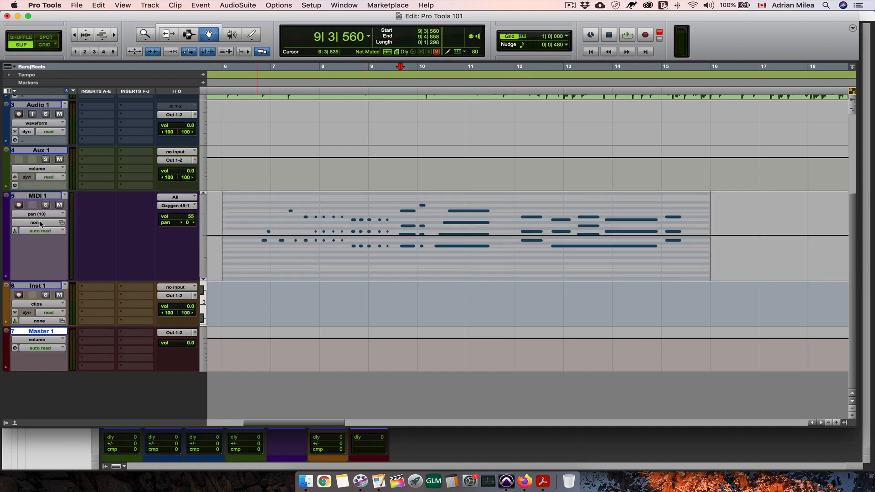
Try pan automation on MIDI 1 with breakpoints and a rising Pencil line from about bar 8 to bar 15, and undo it.
{"action": "left_click", "coordinate": [346, 223]}
{"action": "left_click", "coordinate": [446, 232]}
{"action": "key", "text": "super+z"}
{"action": "left_click", "coordinate": [252, 34]}
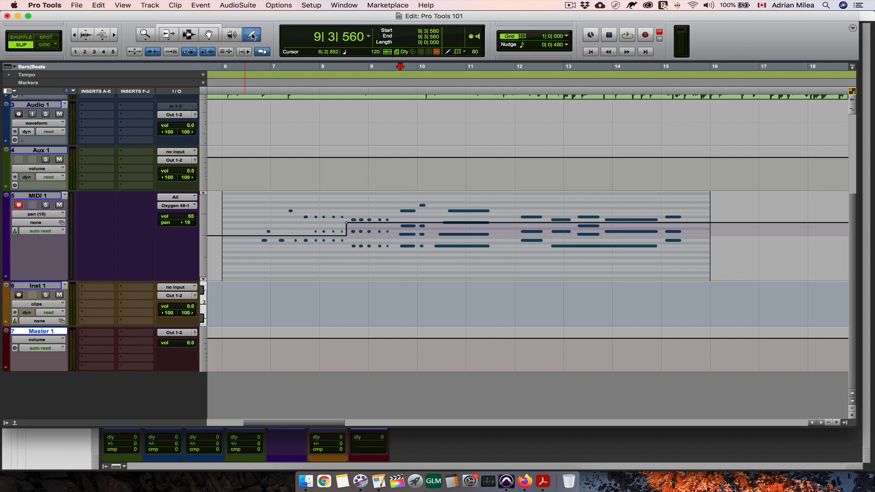
{"action": "mouse_move", "coordinate": [320, 236]}
{"action": "left_mouse_down"}
{"action": "mouse_move", "coordinate": [433, 210]}
{"action": "mouse_move", "coordinate": [629, 228]}
{"action": "mouse_move", "coordinate": [672, 206]}
{"action": "left_mouse_up"}
{"action": "key", "text": "space"}
{"action": "key", "text": "space"}
{"action": "key", "text": "super+z"}
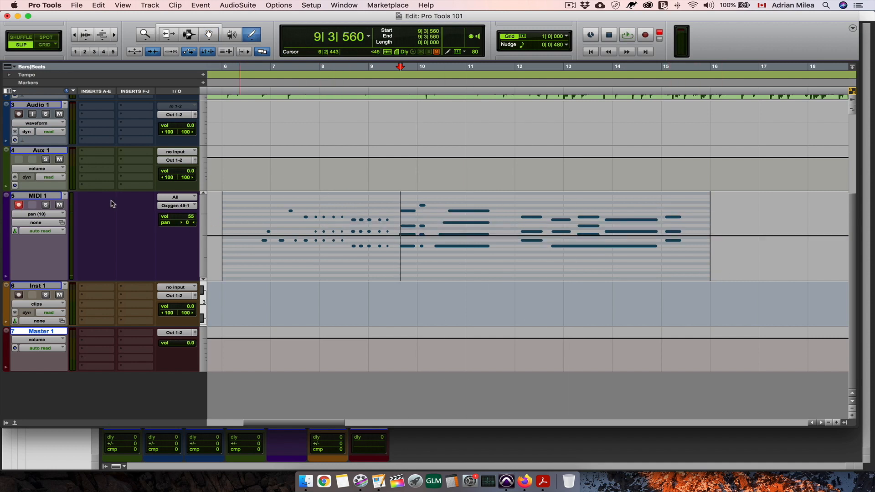
Switch the MIDI 1 track to pitch bend view and review the remaining view options, including controllers.
{"action": "left_click", "coordinate": [38, 214]}
{"action": "left_click", "coordinate": [41, 222]}
{"action": "left_click", "coordinate": [39, 215]}
{"action": "mouse_move", "coordinate": [45, 247]}
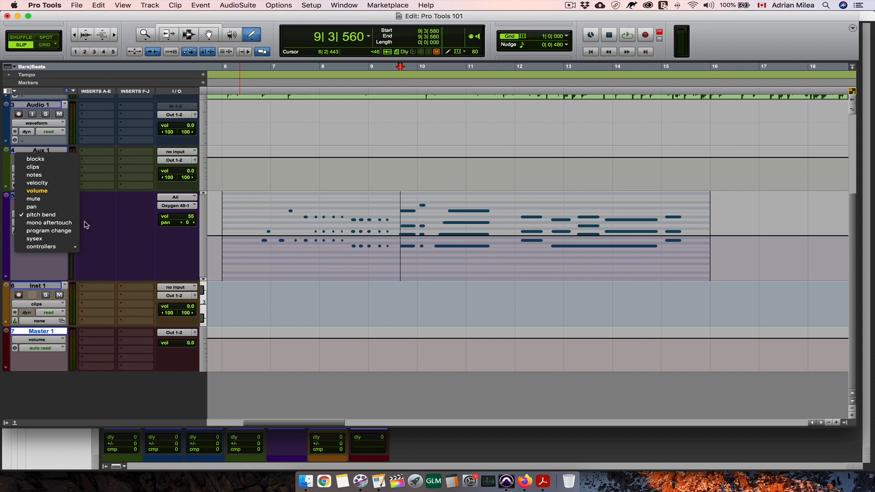
{"action": "left_click", "coordinate": [115, 223]}
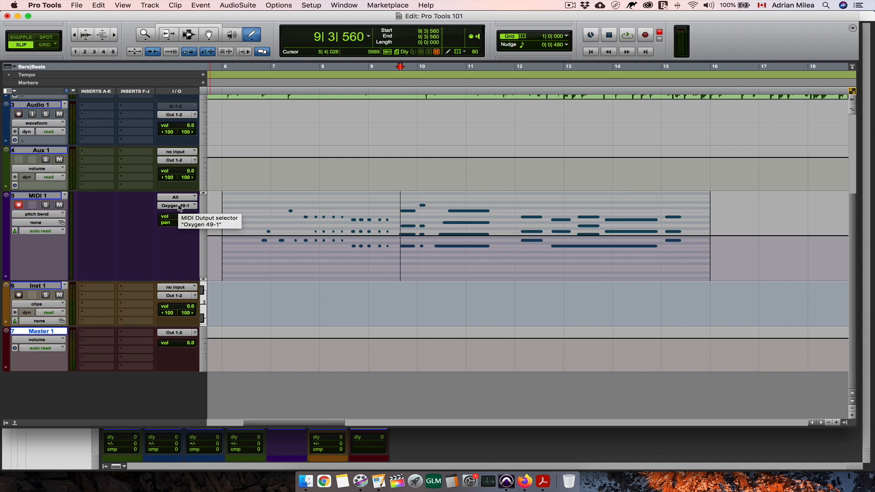
Insert the multichannel Xpand!2 instrument plug-in on the Inst 1 track and load its +01 Rock Piano preset.
{"action": "left_click", "coordinate": [93, 289]}
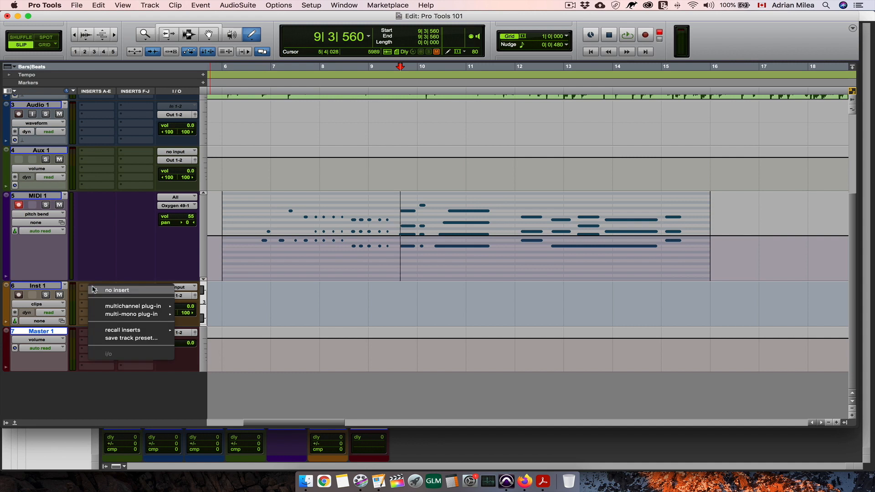
{"action": "mouse_move", "coordinate": [118, 306]}
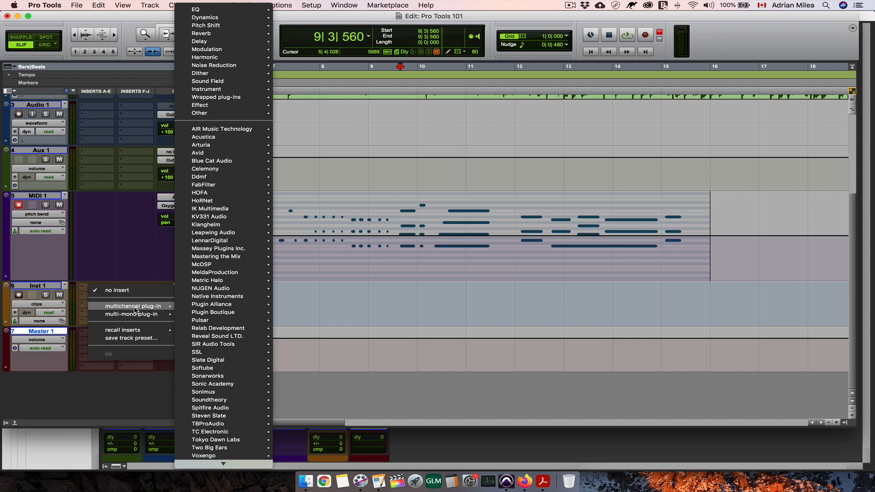
{"action": "left_click", "coordinate": [331, 387]}
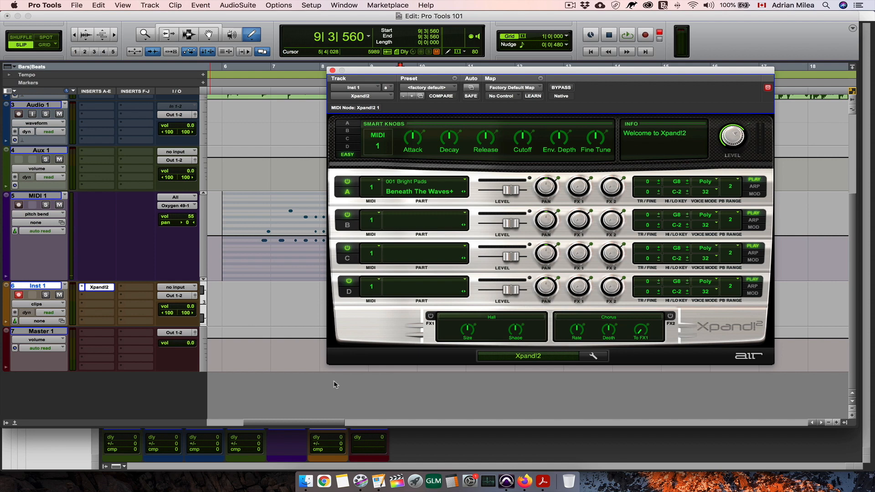
{"action": "left_click", "coordinate": [430, 88]}
{"action": "scroll", "coordinate": [462, 19], "scroll_direction": "up", "scroll_amount": 5}
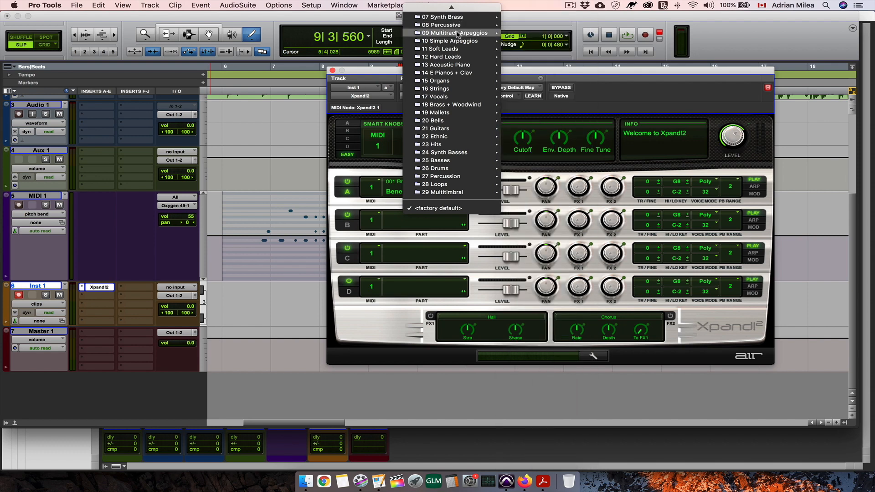
{"action": "mouse_move", "coordinate": [454, 64]}
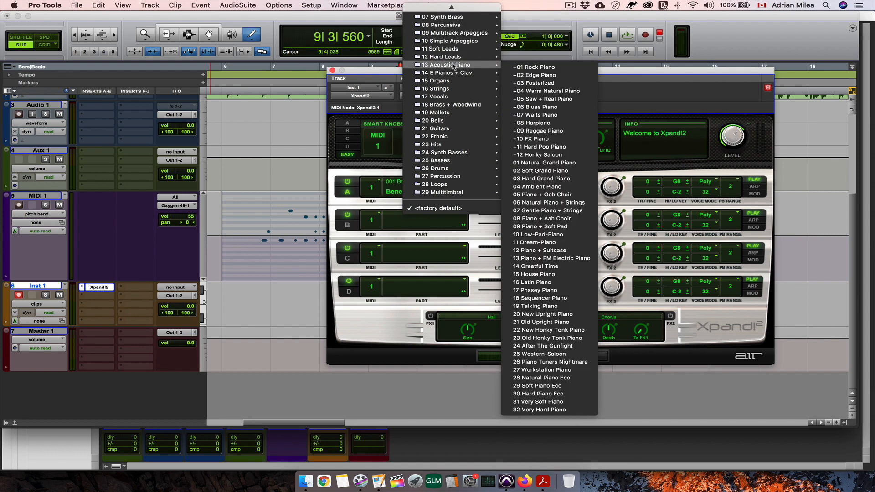
{"action": "left_click", "coordinate": [534, 67]}
Route the MIDI 1 track's output to channel-1 of Xpand!2 on Inst 1 and play the part back from about bar 7.
{"action": "left_click", "coordinate": [181, 205]}
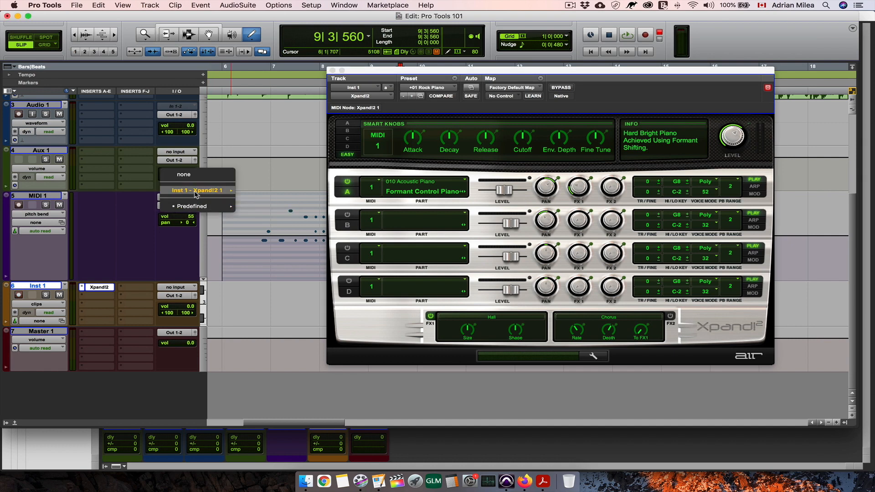
{"action": "mouse_move", "coordinate": [196, 194]}
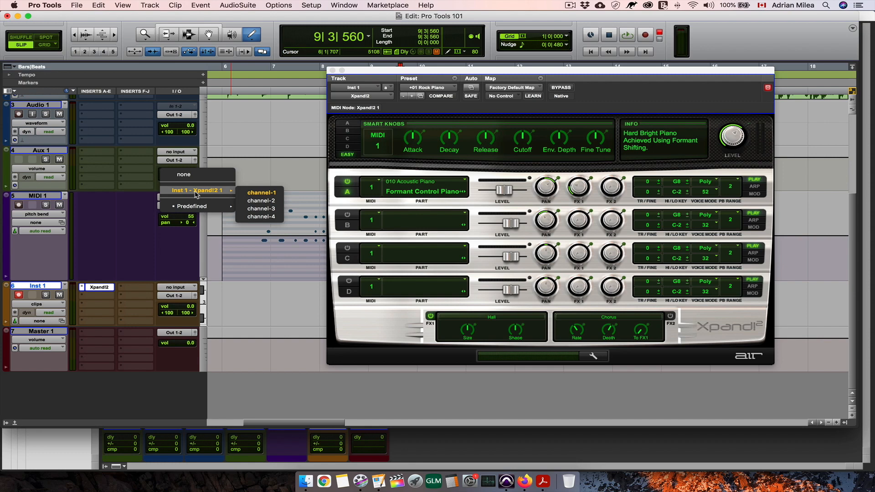
{"action": "left_click", "coordinate": [259, 190]}
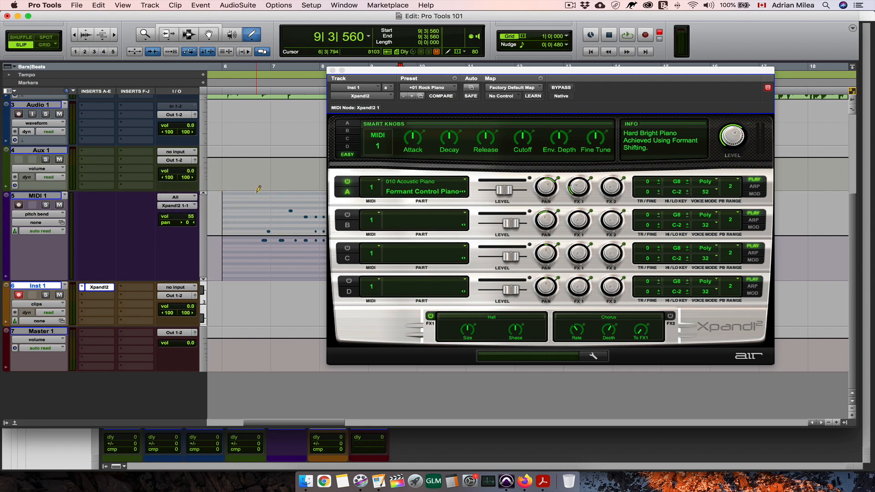
{"action": "left_click", "coordinate": [332, 70]}
{"action": "key", "text": "space"}
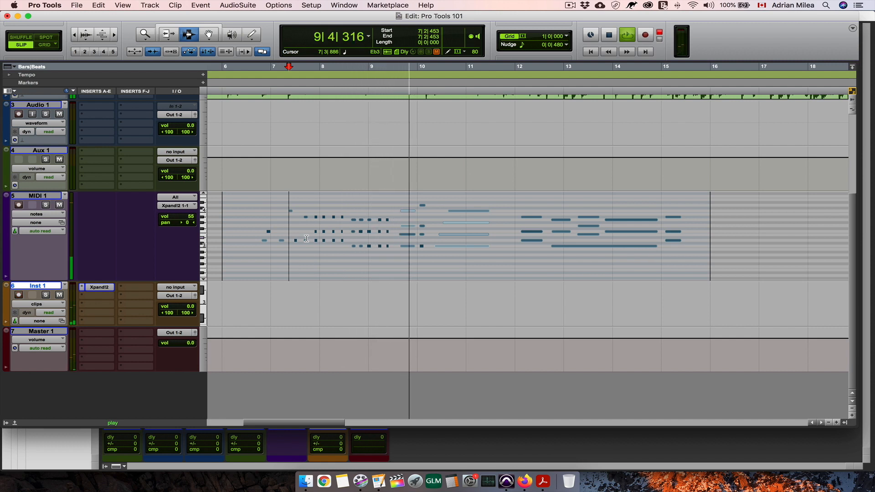
{"action": "key", "text": "space"}
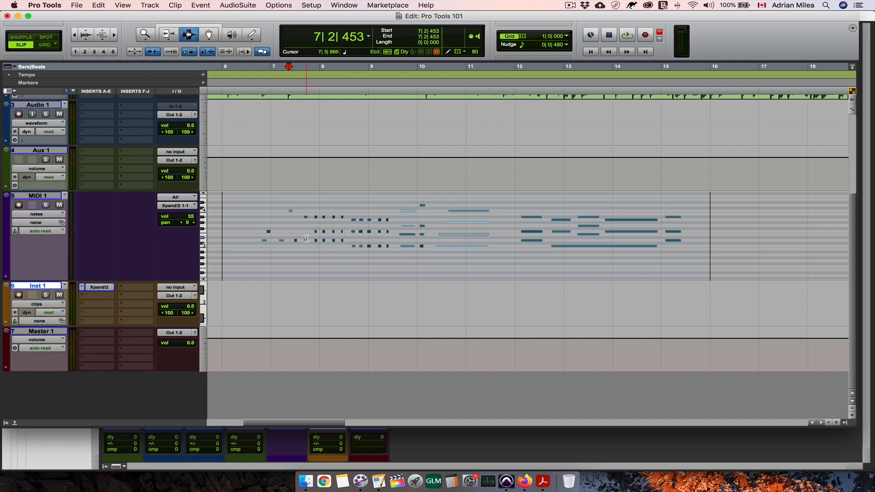
Lower the long top note between bars 10 and 11 on the MIDI 1 track to B3 with the Grabber tool.
{"action": "key", "text": "F8"}
{"action": "left_click", "coordinate": [466, 213]}
{"action": "left_click_drag", "start_coordinate": [466, 213], "coordinate": [466, 216]}
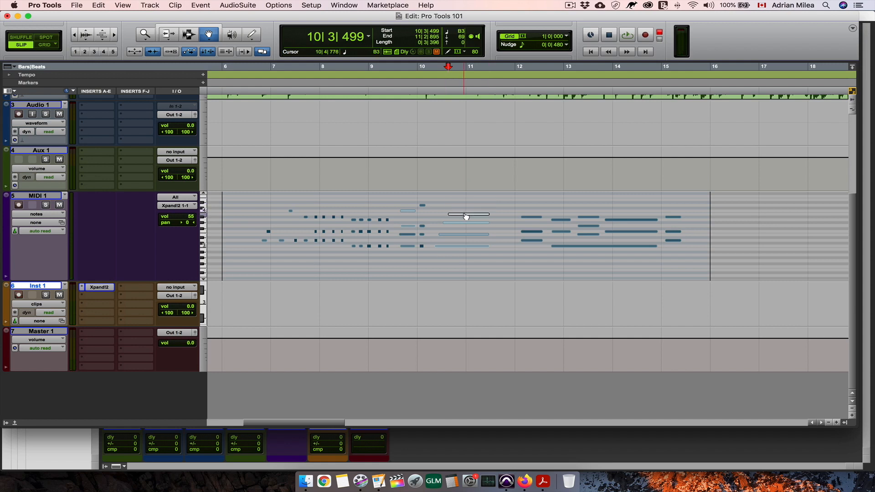
Transpose the selected MIDI 1 note up by 1 octave and enlarge the track's height.
{"action": "left_click", "coordinate": [200, 5]}
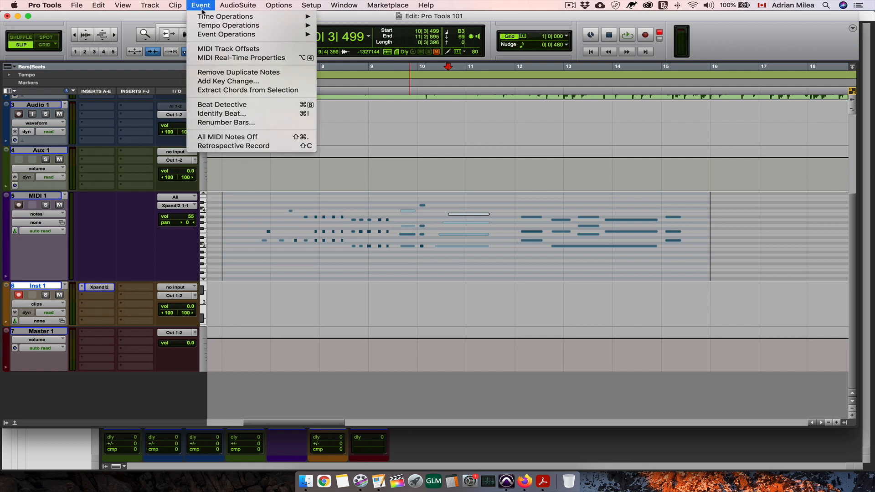
{"action": "mouse_move", "coordinate": [205, 36]}
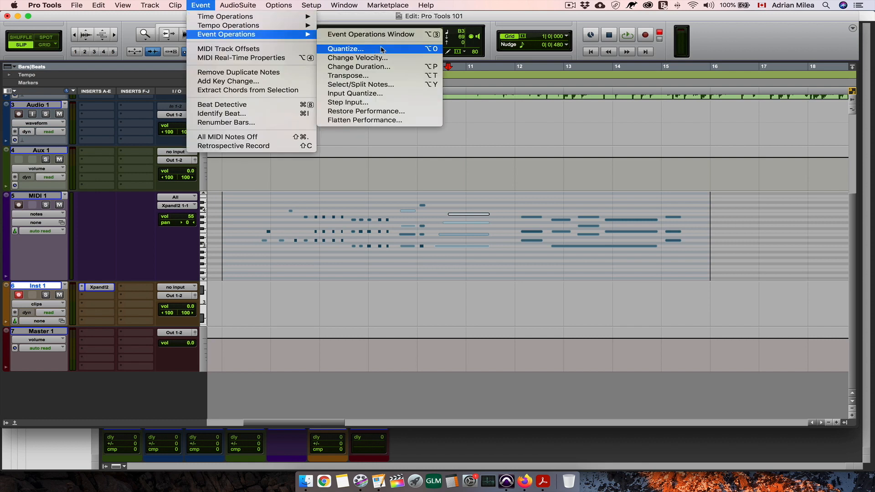
{"action": "left_click", "coordinate": [361, 76]}
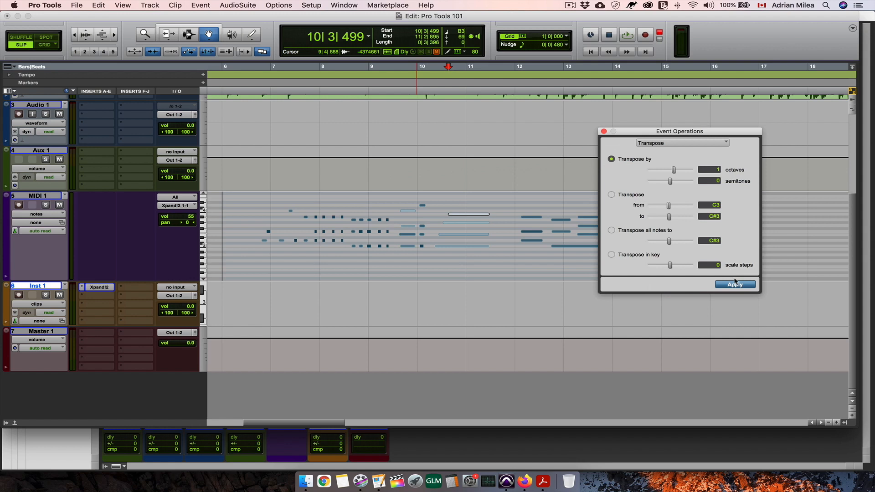
{"action": "left_click", "coordinate": [736, 285]}
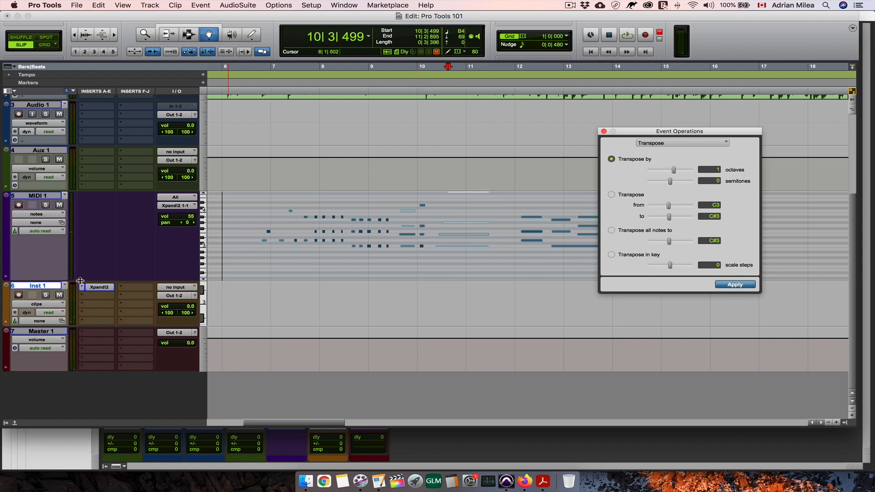
{"action": "left_click_drag", "start_coordinate": [62, 279], "coordinate": [64, 331]}
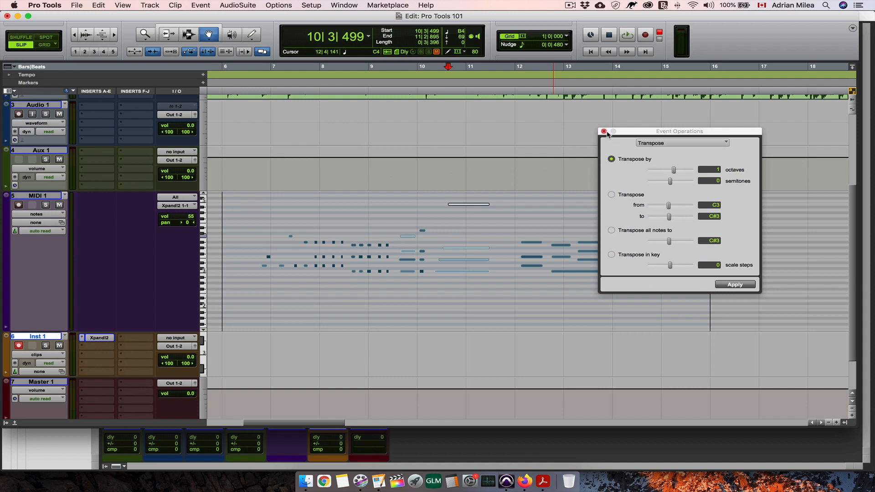
Review the Change Velocity and Quantize settings among the event operations without applying them.
{"action": "left_click", "coordinate": [648, 144]}
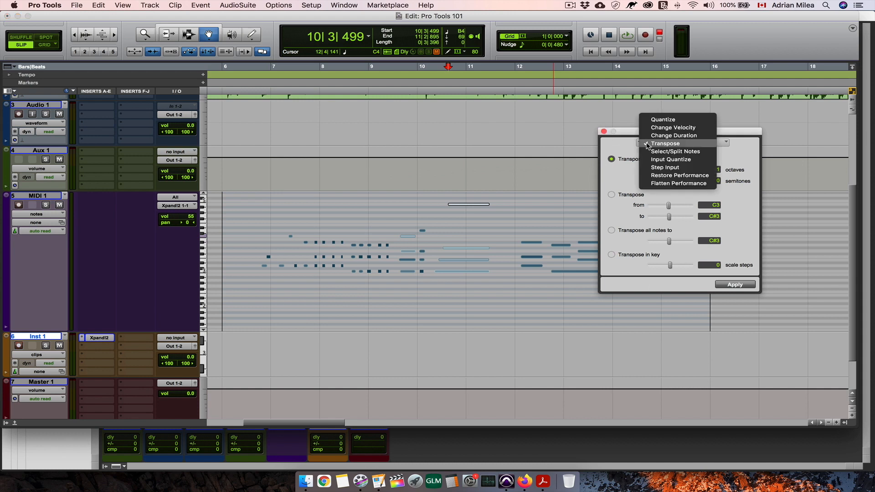
{"action": "left_click", "coordinate": [657, 120]}
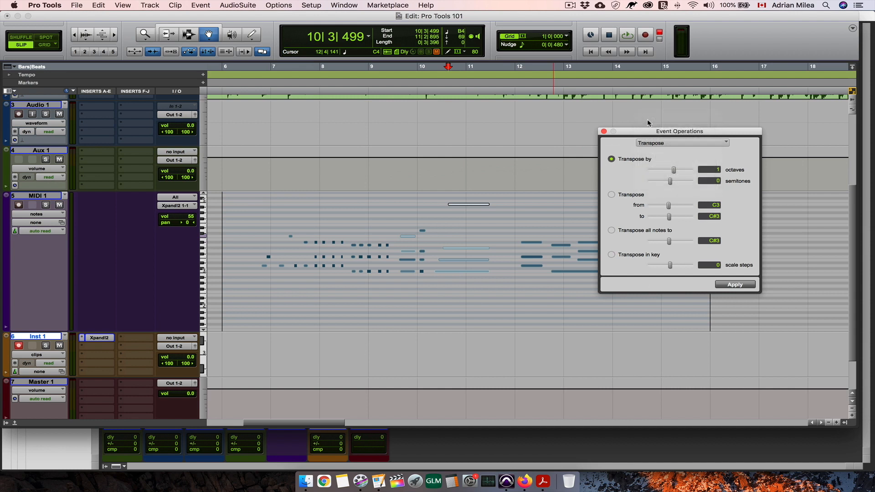
{"action": "left_click", "coordinate": [660, 147]}
{"action": "left_click", "coordinate": [660, 154]}
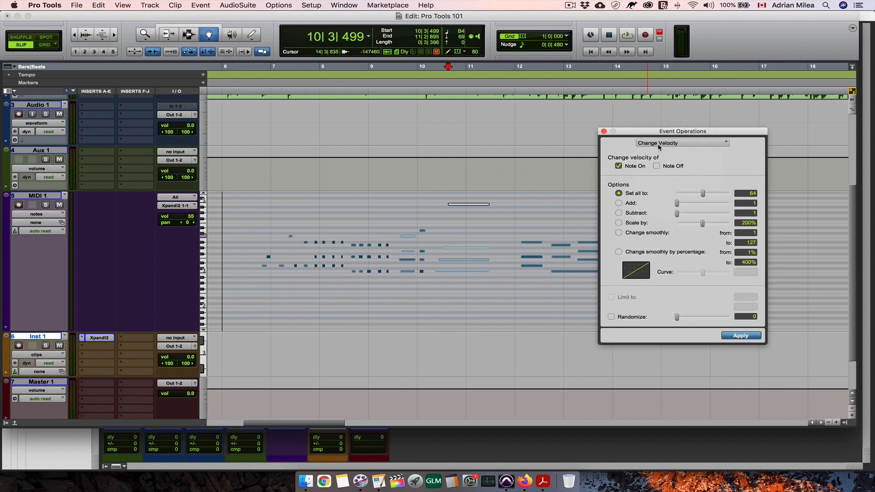
{"action": "left_click", "coordinate": [659, 145]}
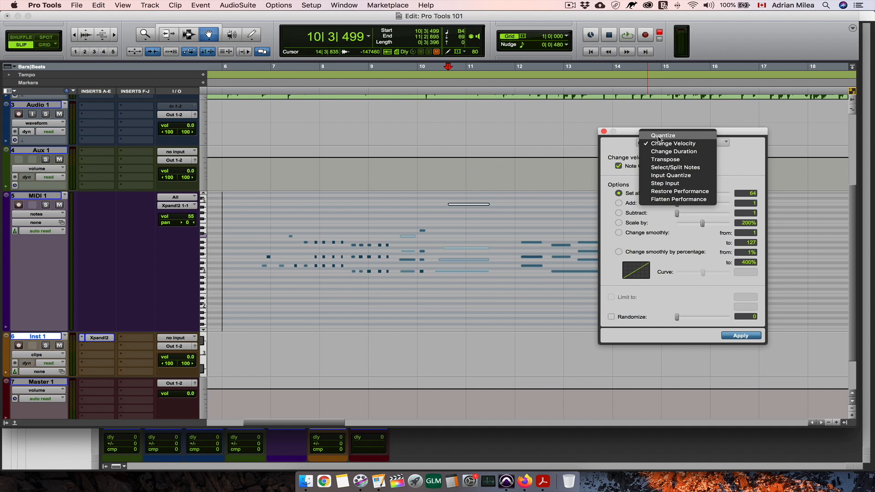
{"action": "left_click", "coordinate": [660, 137]}
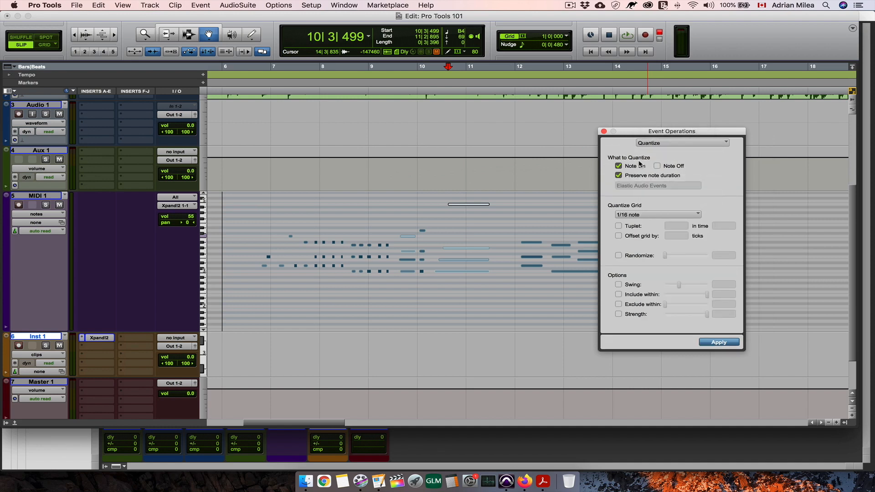
{"action": "left_click", "coordinate": [604, 131]}
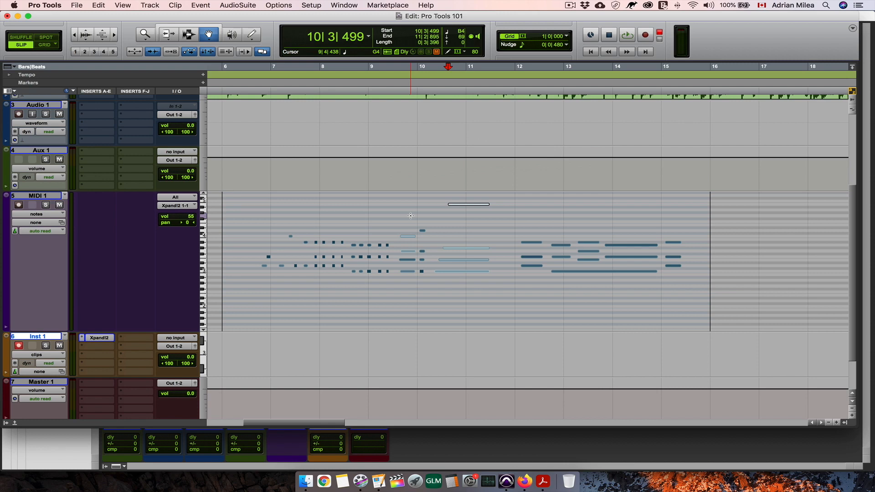
Mute the MIDI 1 track and load the +04 Warm Natural Piano preset in Xpand!2 on Inst 1.
{"action": "scroll", "coordinate": [411, 216], "scroll_direction": "down", "scroll_amount": 3}
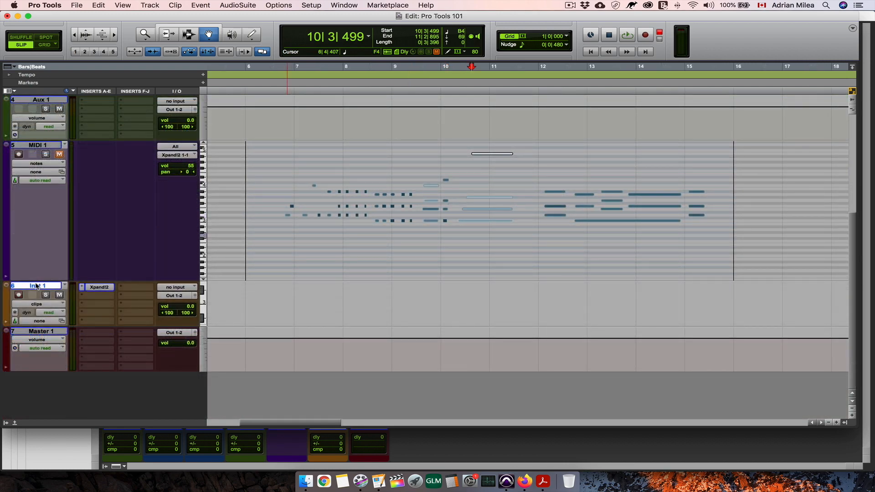
{"action": "left_click", "coordinate": [98, 287]}
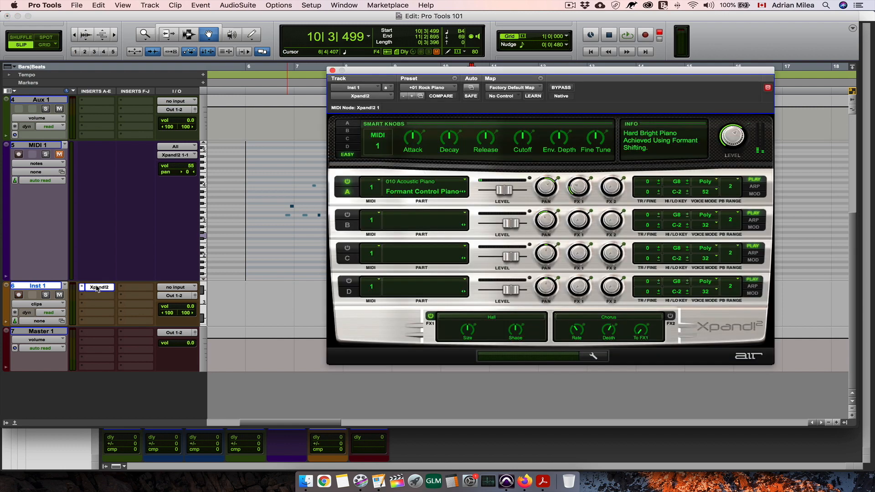
{"action": "left_click", "coordinate": [442, 88]}
{"action": "scroll", "coordinate": [445, 89], "scroll_direction": "up", "scroll_amount": 5}
{"action": "mouse_move", "coordinate": [446, 88]}
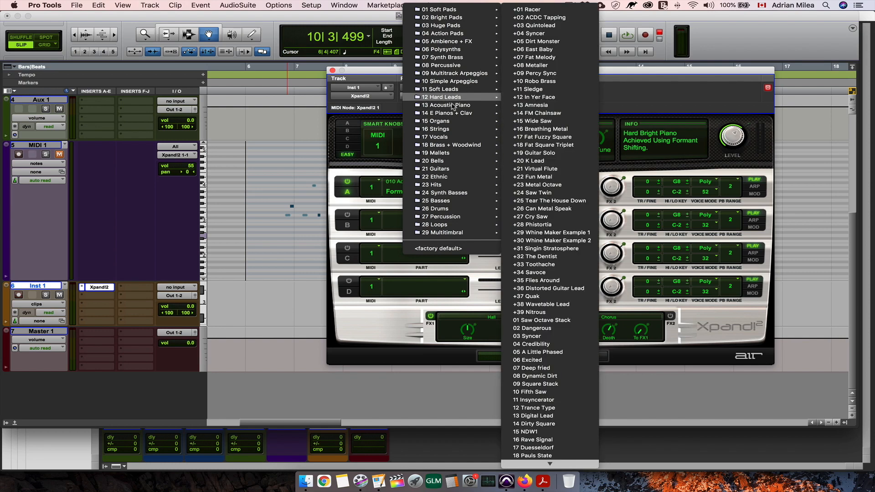
{"action": "mouse_move", "coordinate": [456, 104]}
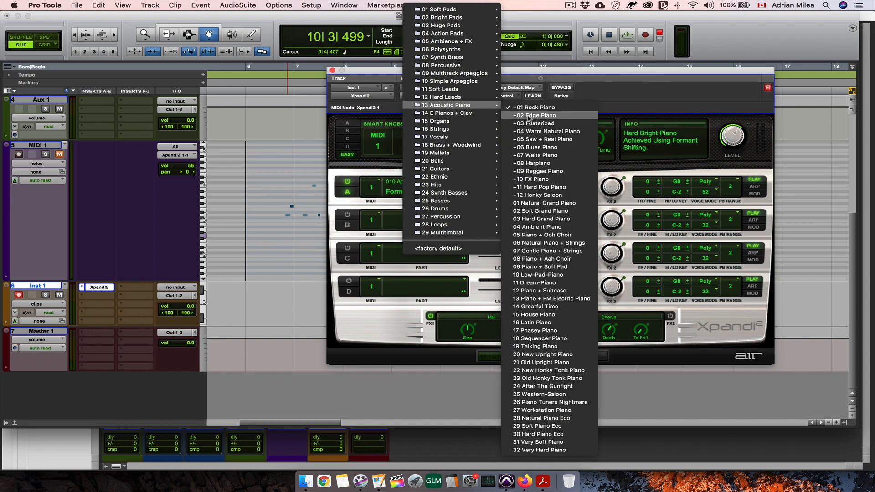
{"action": "left_click", "coordinate": [536, 132]}
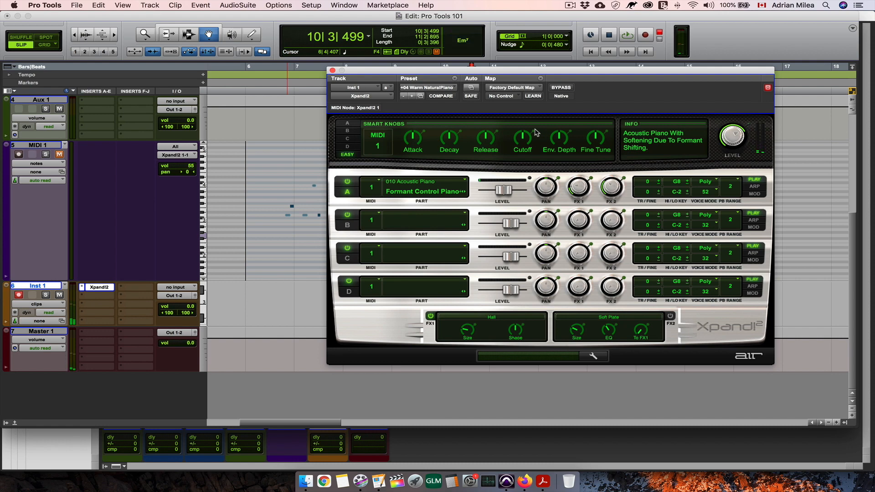
Lower the hardware buffer size in the Playback Engine settings.
{"action": "left_click", "coordinate": [326, 6]}
{"action": "left_click", "coordinate": [325, 26]}
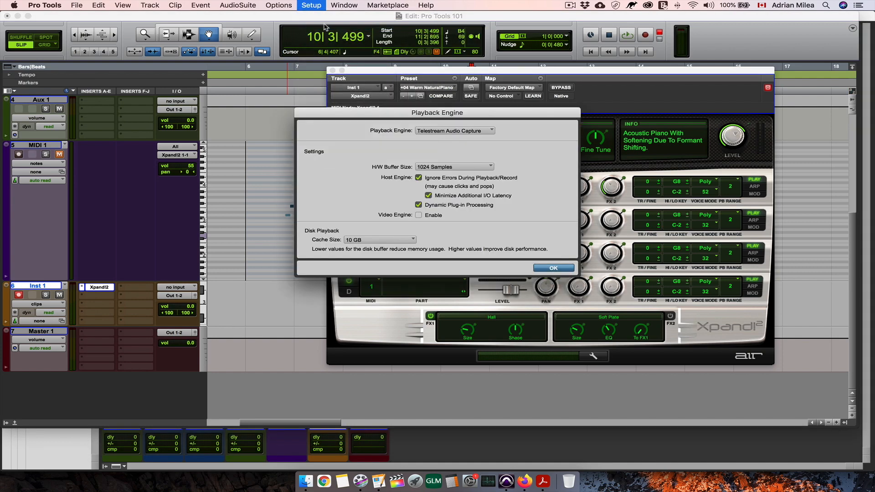
{"action": "left_click", "coordinate": [453, 166]}
{"action": "left_click", "coordinate": [454, 153]}
{"action": "left_click", "coordinate": [557, 269]}
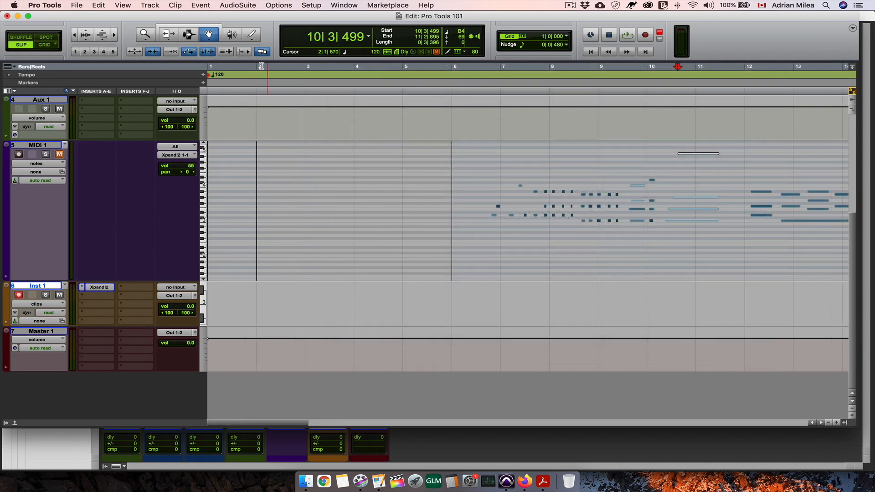
Add a marker named INTRO at the start of bar 2.
{"action": "left_click", "coordinate": [258, 68]}
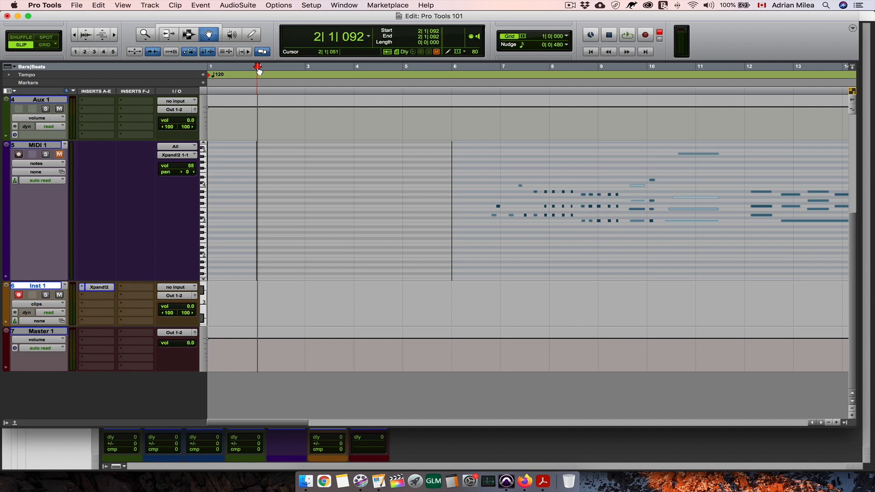
{"action": "left_click", "coordinate": [204, 83]}
{"action": "type", "text": "INTRO"}
{"action": "key", "text": "Return"}
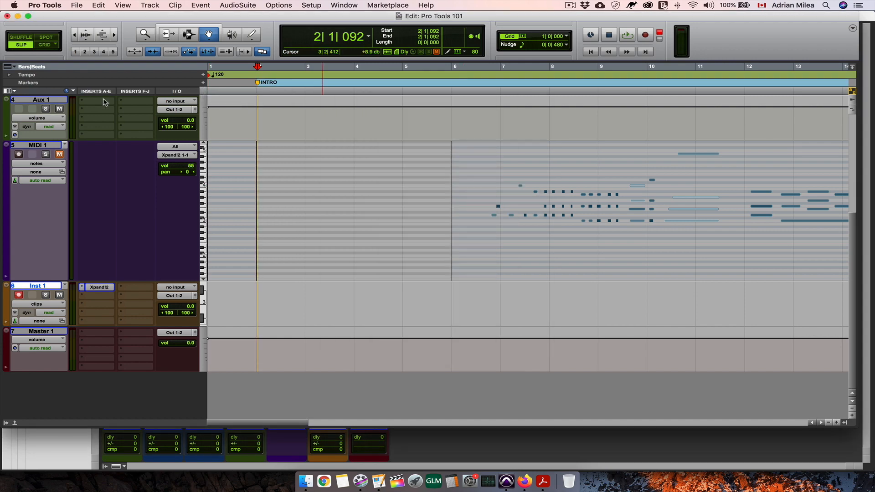
Record a chord part from the MIDI keyboard on the Inst 1 track, from bar 1 to the middle of bar 6.
{"action": "scroll", "coordinate": [98, 120], "scroll_direction": "up", "scroll_amount": 5}
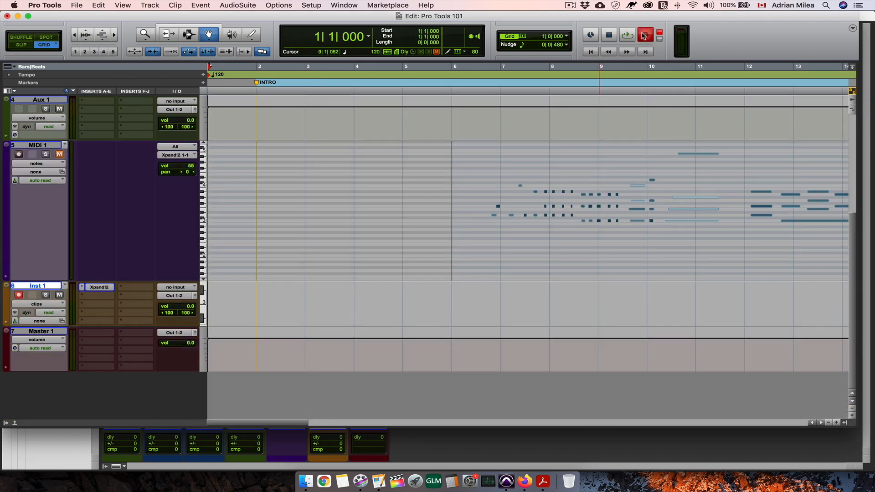
{"action": "key", "text": "space"}
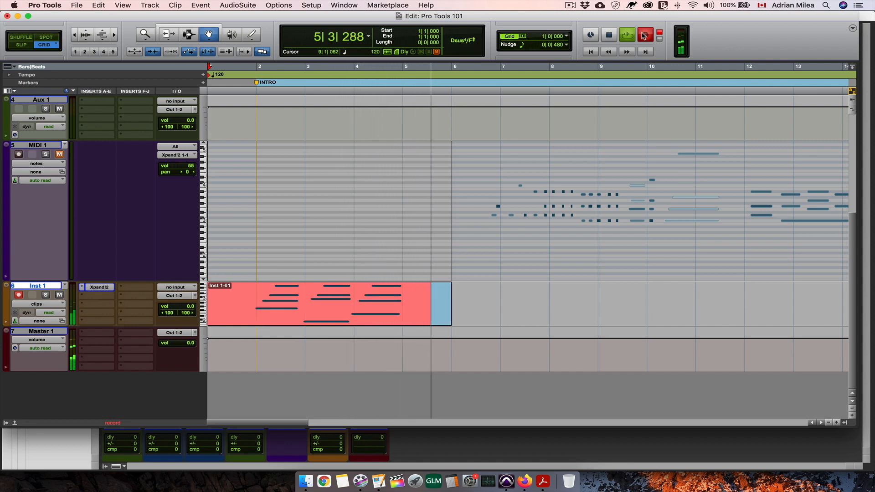
{"action": "key", "text": "space"}
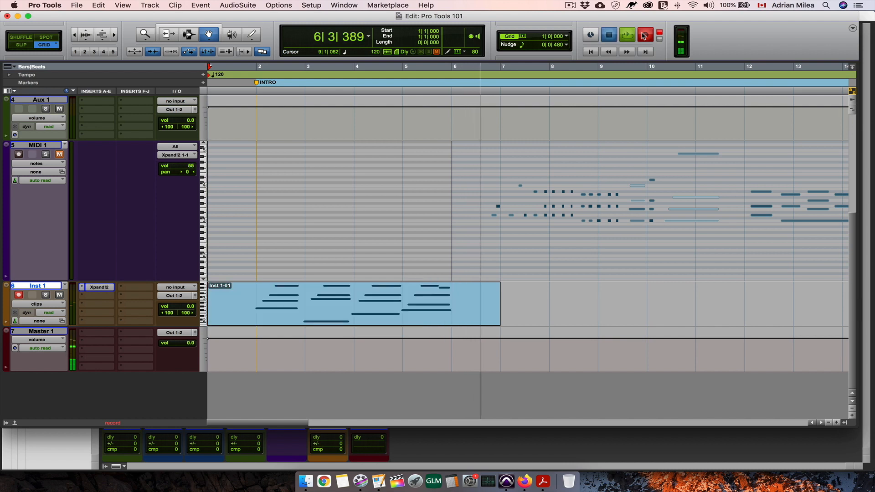
Switch the Inst 1 track to notes view and select its recorded notes from bar 2 to bar 6.
{"action": "left_click", "coordinate": [39, 304]}
{"action": "left_click", "coordinate": [39, 313]}
{"action": "key", "text": "F6"}
{"action": "left_click_drag", "start_coordinate": [452, 336], "coordinate": [271, 339]}
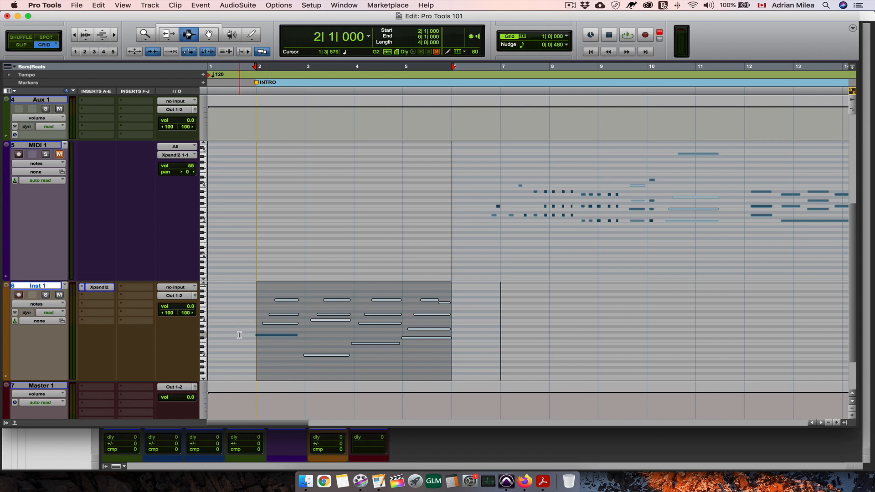
Play back the selected notes from bar 2 to bar 6 and open the Quantize event operation.
{"action": "key", "text": "space"}
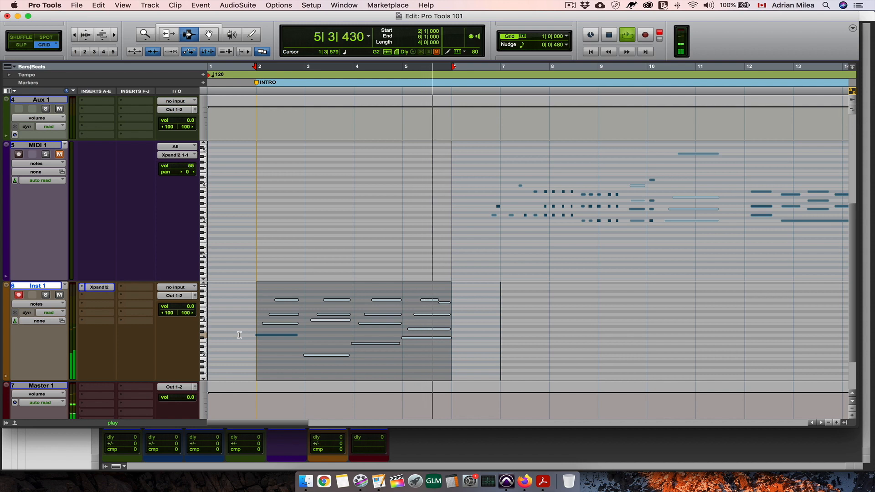
{"action": "key", "text": "space"}
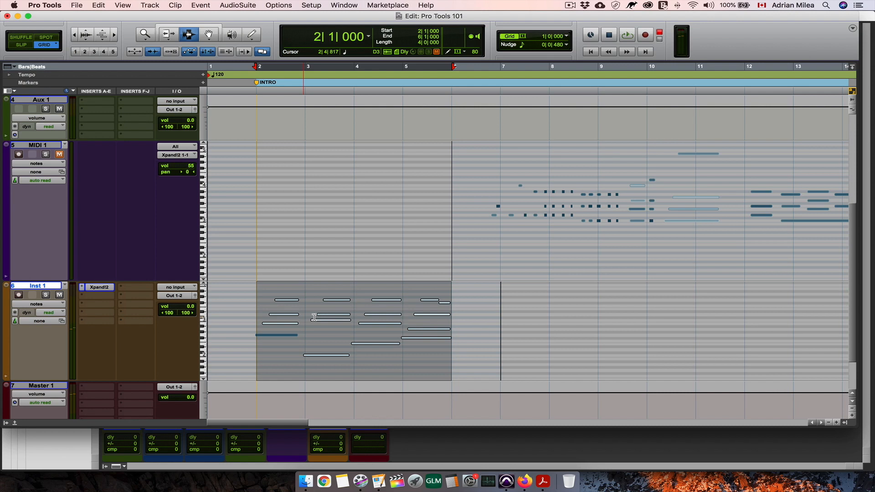
{"action": "right_click", "coordinate": [333, 317]}
{"action": "mouse_move", "coordinate": [356, 320]}
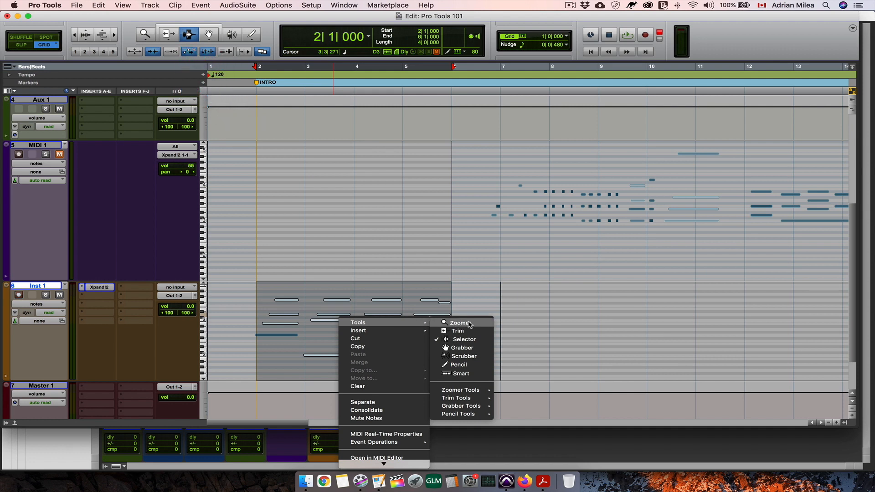
{"action": "mouse_move", "coordinate": [398, 443]}
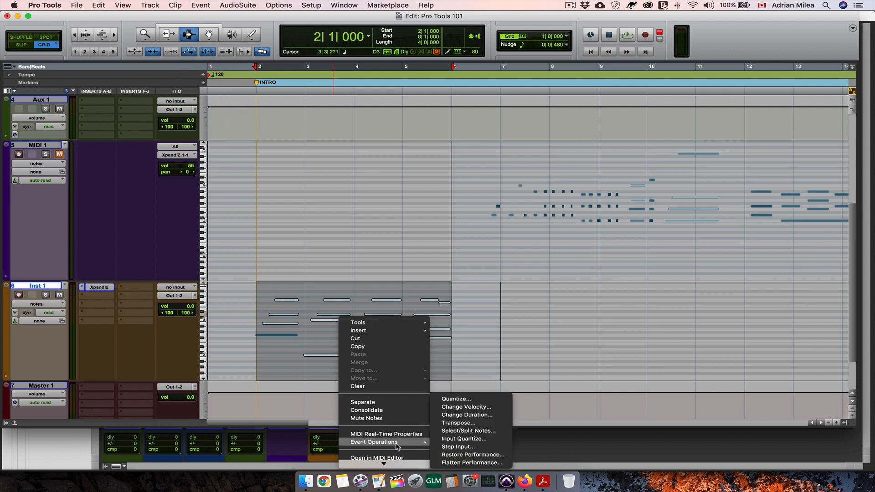
{"action": "left_click", "coordinate": [456, 399]}
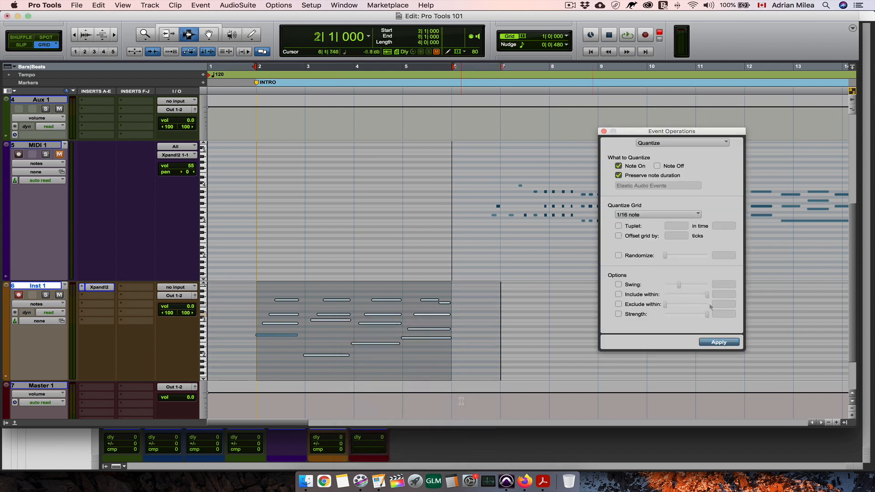
Quantize the recorded Inst 1 notes to a 1/16 note grid and play back bars 2 to 6.
{"action": "left_click", "coordinate": [645, 216]}
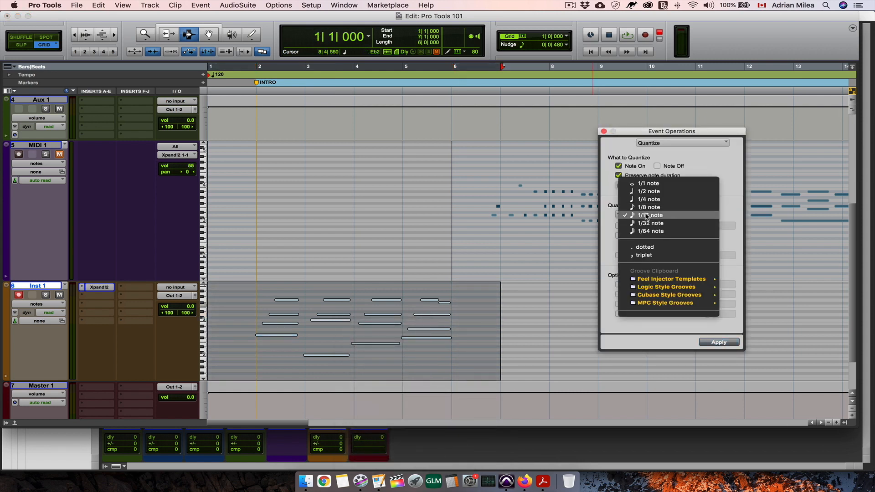
{"action": "left_click", "coordinate": [732, 191]}
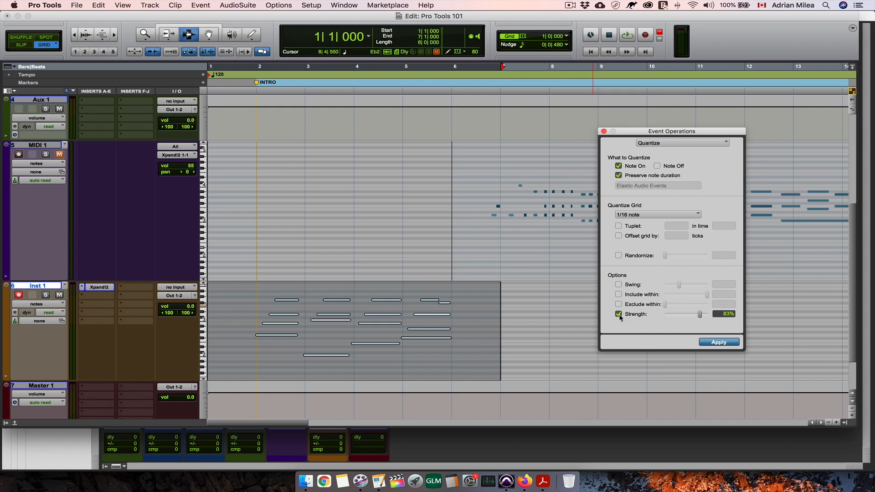
{"action": "left_click_drag", "start_coordinate": [446, 340], "coordinate": [256, 340]}
{"action": "key", "text": "space"}
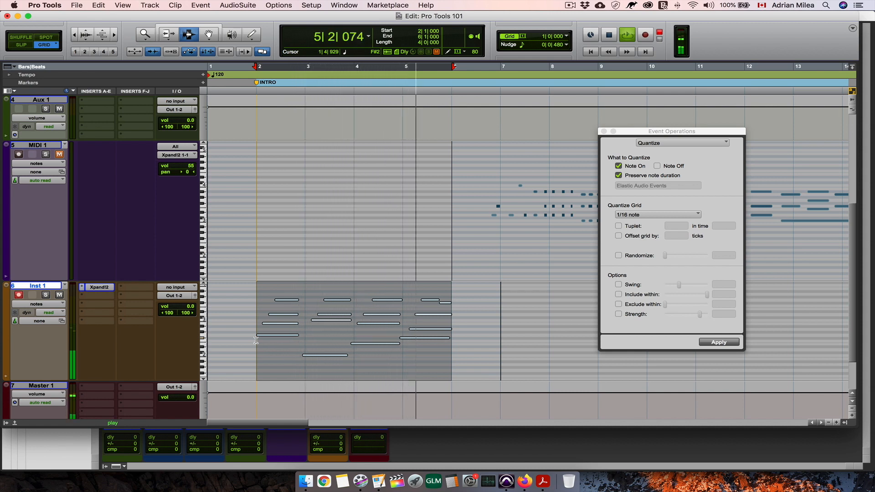
{"action": "key", "text": "space"}
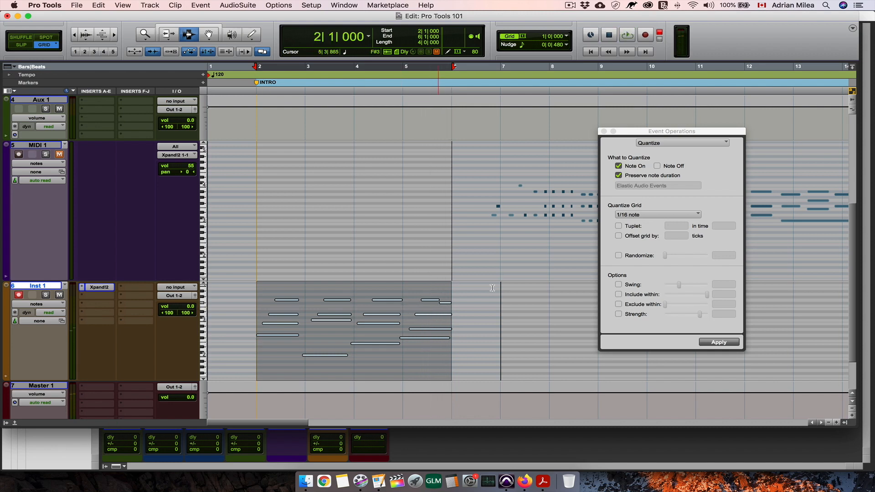
Set the grid to 1/8 note and snap the lowest notes to the starts of bars 3, 4 and 5 with the Grabber.
{"action": "left_click", "coordinate": [568, 37]}
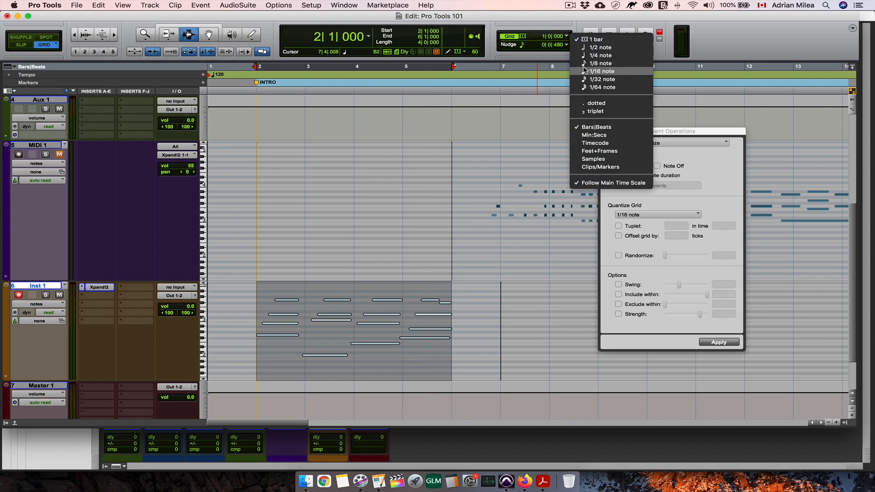
{"action": "left_click", "coordinate": [586, 64]}
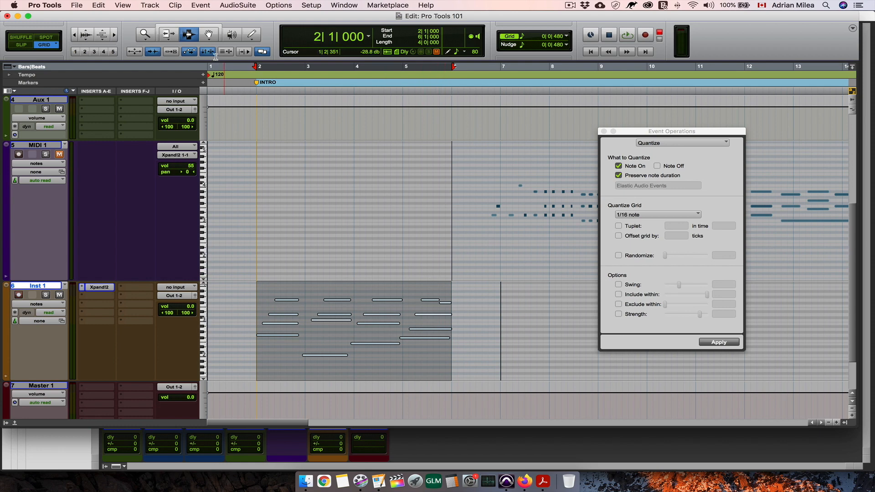
{"action": "left_click", "coordinate": [208, 36]}
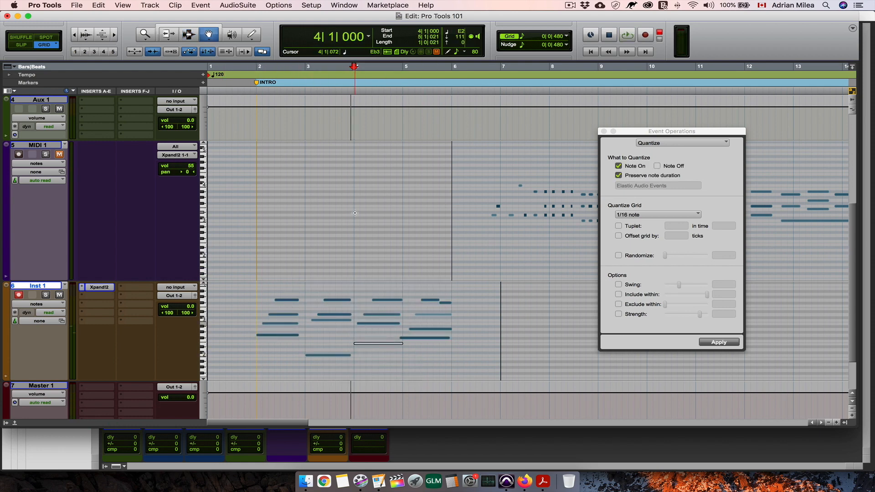
{"action": "left_click", "coordinate": [370, 311]}
{"action": "key", "text": "space"}
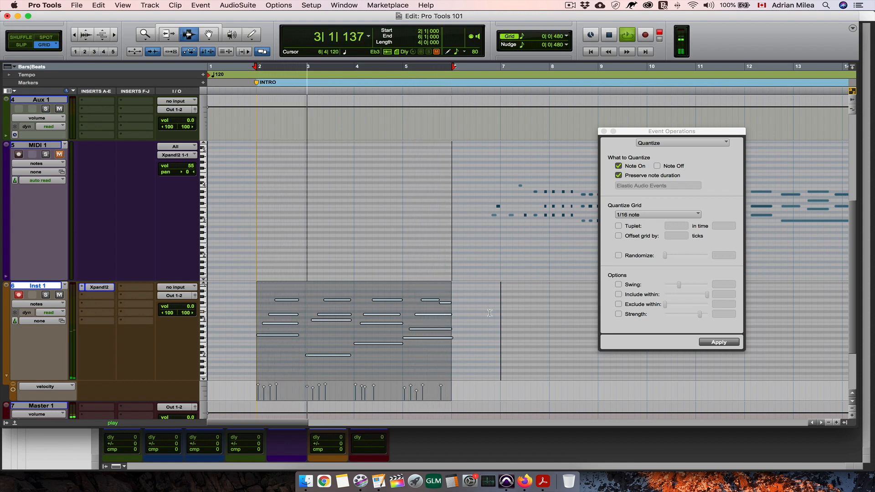
{"action": "key", "text": "space"}
Extend the end of the lowest bar 2 note on Inst 1 with the Trim tool and switch to Slip mode for free note-end trimming.
{"action": "left_click", "coordinate": [286, 335]}
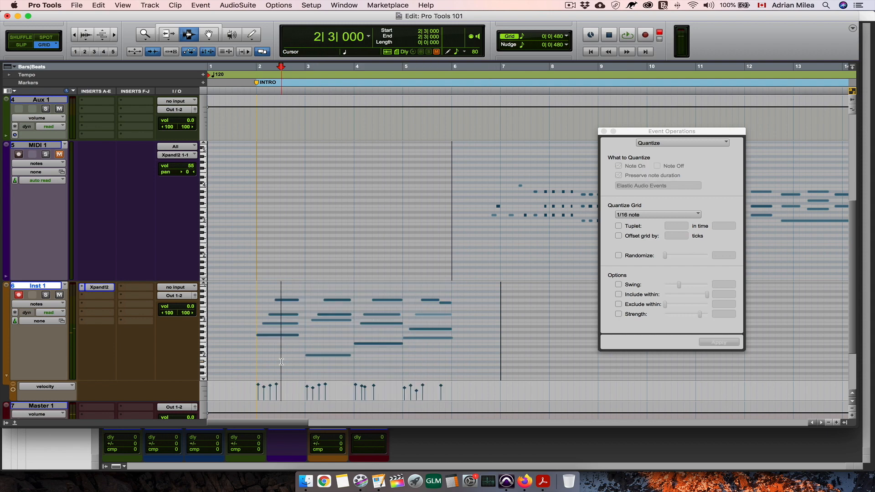
{"action": "left_click", "coordinate": [286, 335]}
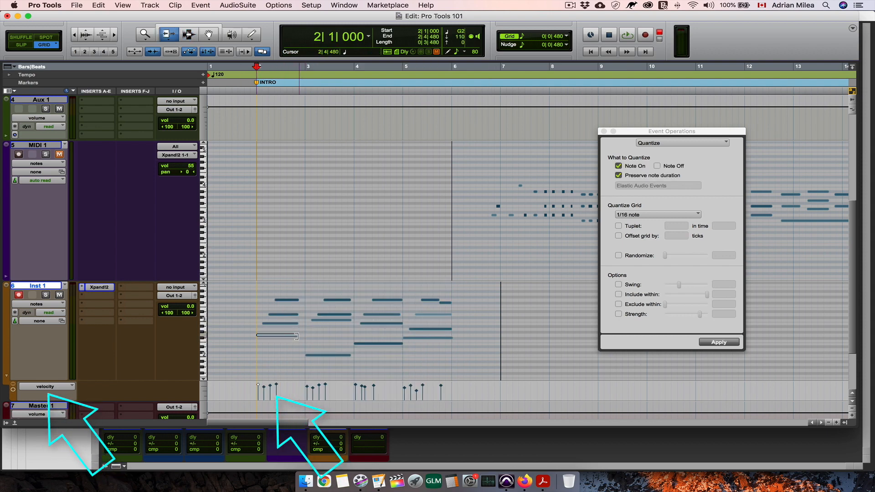
{"action": "left_click_drag", "start_coordinate": [296, 336], "coordinate": [303, 336]}
{"action": "key", "text": "t"}
{"action": "key", "text": "t"}
{"action": "scroll", "coordinate": [303, 336], "scroll_direction": "right", "scroll_amount": 5}
{"action": "key", "text": "F2"}
{"action": "left_click_drag", "start_coordinate": [390, 315], "coordinate": [402, 300]}
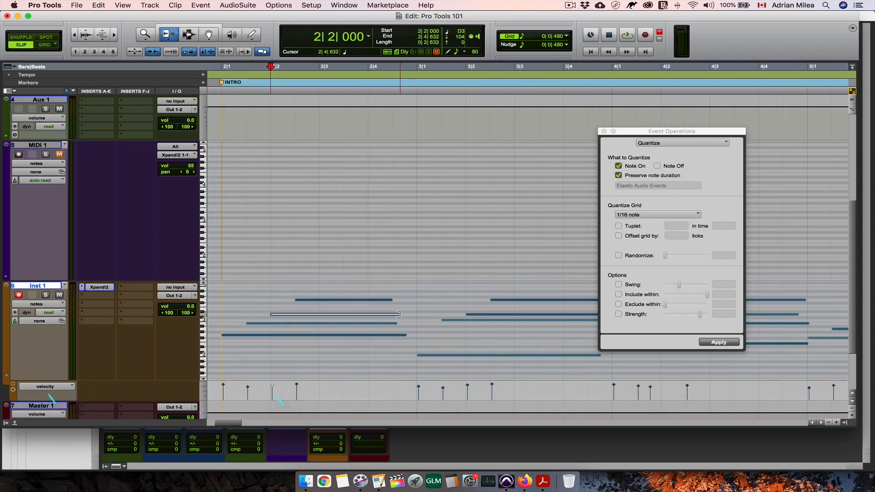
Place the playback position just before bar 2 and audition the trimmed notes.
{"action": "left_click", "coordinate": [219, 315]}
{"action": "key", "text": "space"}
{"action": "key", "text": "r"}
{"action": "scroll", "coordinate": [465, 307], "scroll_direction": "right", "scroll_amount": 4}
{"action": "key", "text": "r"}
{"action": "key", "text": "space"}
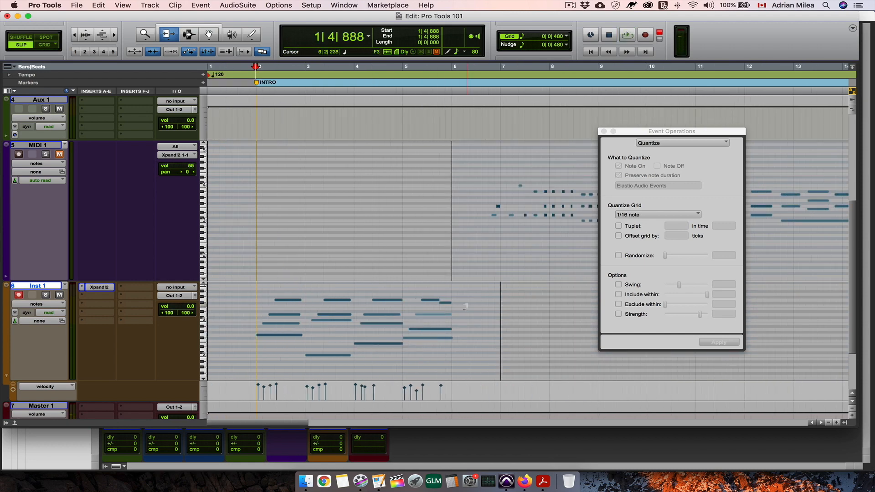
Show the sustain (64) controller data in the lane below the Inst 1 track.
{"action": "left_click", "coordinate": [42, 387]}
{"action": "mouse_move", "coordinate": [46, 456]}
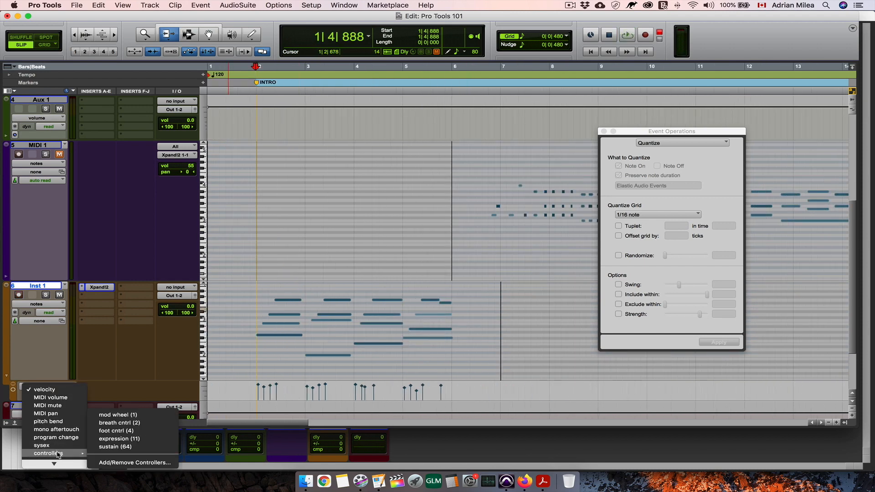
{"action": "left_click", "coordinate": [114, 451]}
{"action": "scroll", "coordinate": [228, 357], "scroll_direction": "down", "scroll_amount": 2}
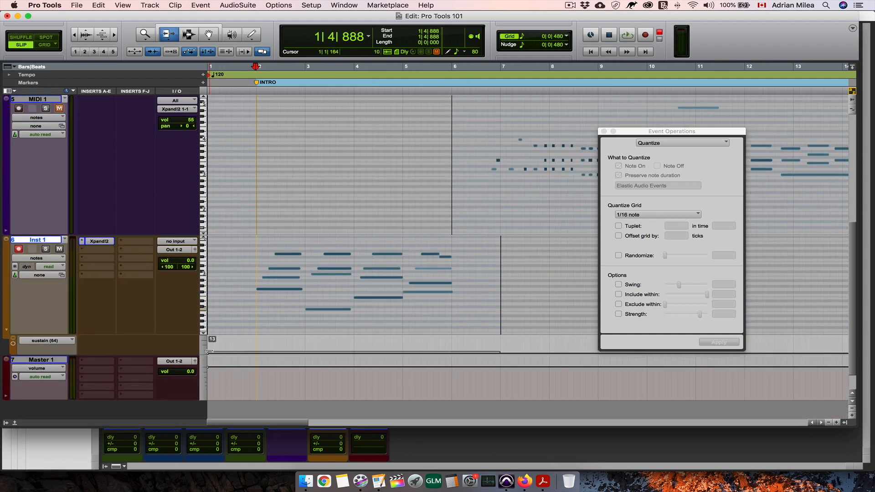
Return to Grid mode and play the session from the start of bar 2 while viewing its tracks.
{"action": "scroll", "coordinate": [87, 129], "scroll_direction": "up", "scroll_amount": 4}
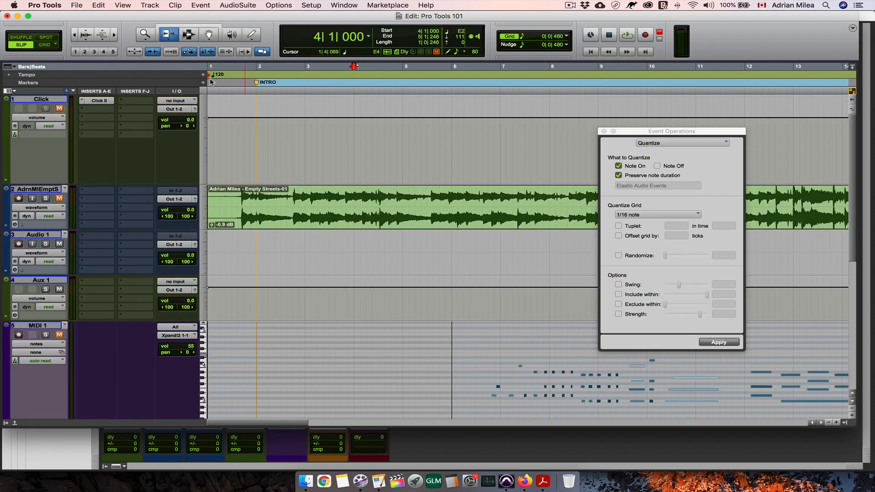
{"action": "key", "text": "F4"}
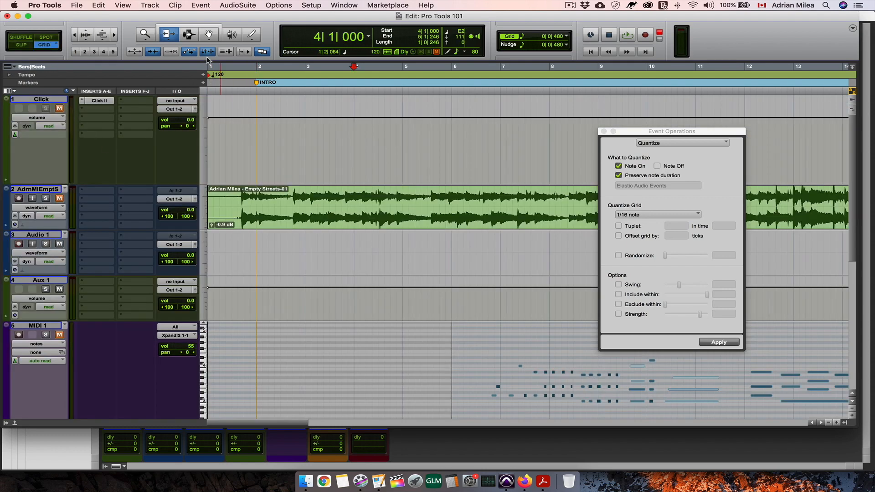
{"action": "left_click", "coordinate": [254, 72]}
{"action": "key", "text": "space"}
{"action": "scroll", "coordinate": [268, 113], "scroll_direction": "down", "scroll_amount": 5}
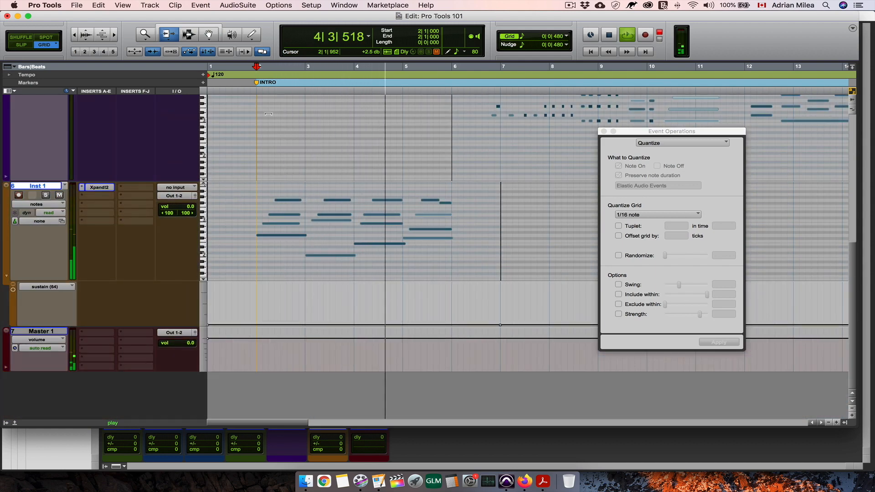
{"action": "scroll", "coordinate": [268, 114], "scroll_direction": "up", "scroll_amount": 5}
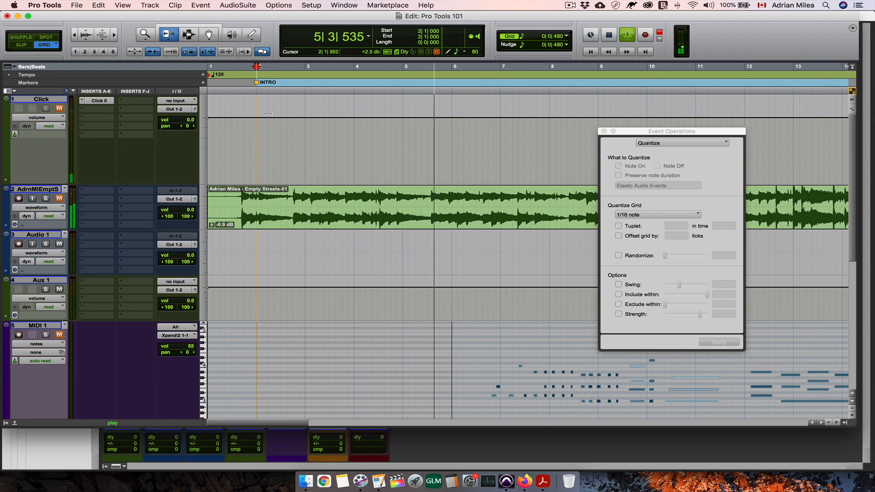
{"action": "key", "text": "space"}
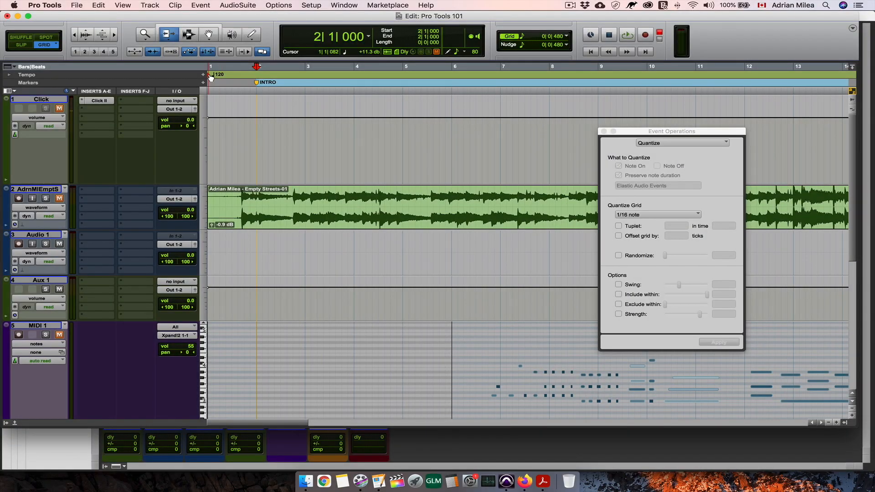
Set the session's starting tempo to 110 BPM and play back from bar 2.
{"action": "double_click", "coordinate": [210, 77]}
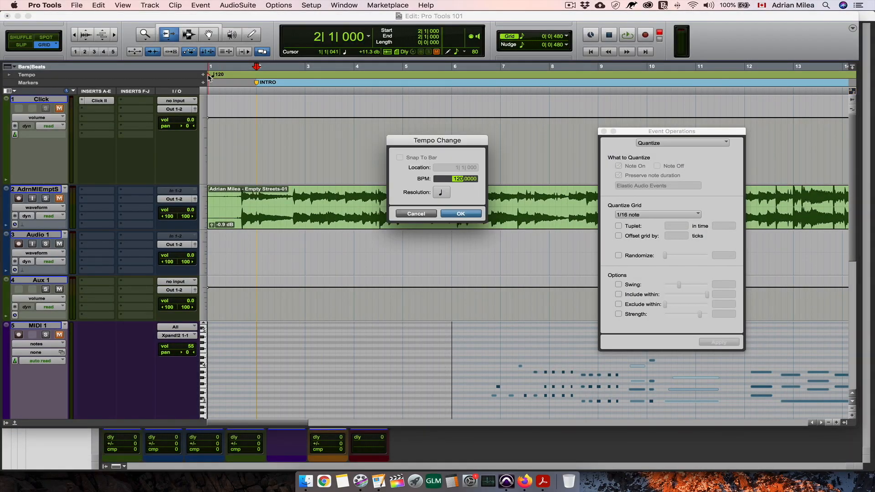
{"action": "type", "text": "110"}
{"action": "key", "text": "Return"}
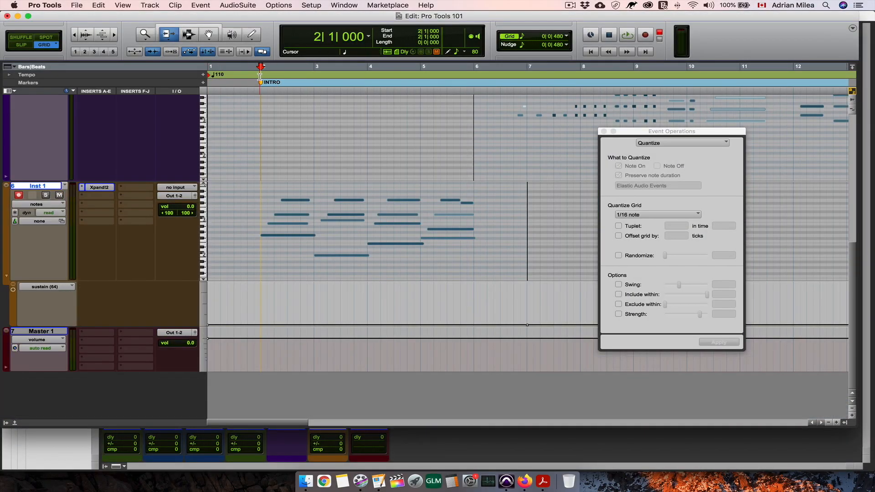
{"action": "key", "text": "space"}
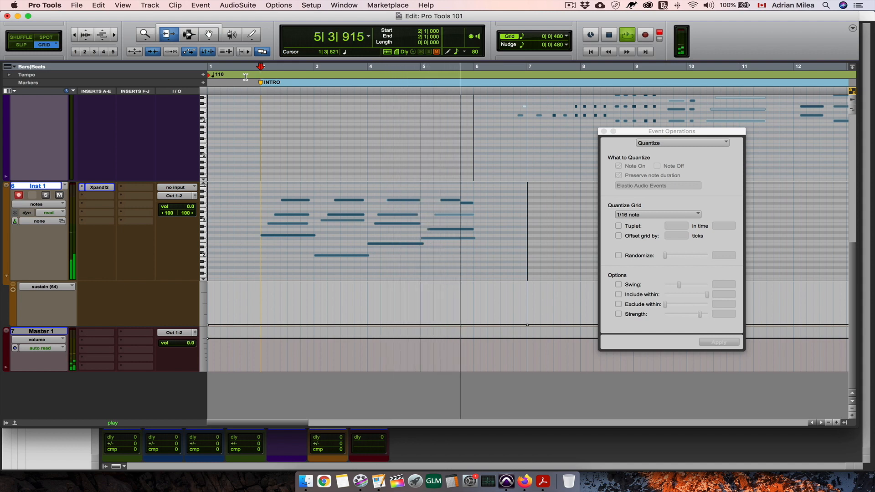
{"action": "key", "text": "space"}
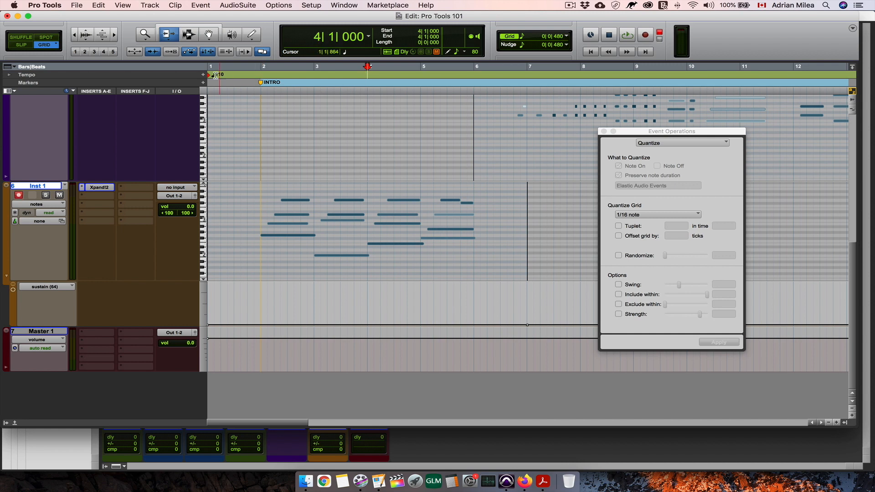
Insert a tempo change to 90 BPM at the start of bar 4.
{"action": "left_click", "coordinate": [204, 76]}
{"action": "type", "text": "90"}
{"action": "key", "text": "Return"}
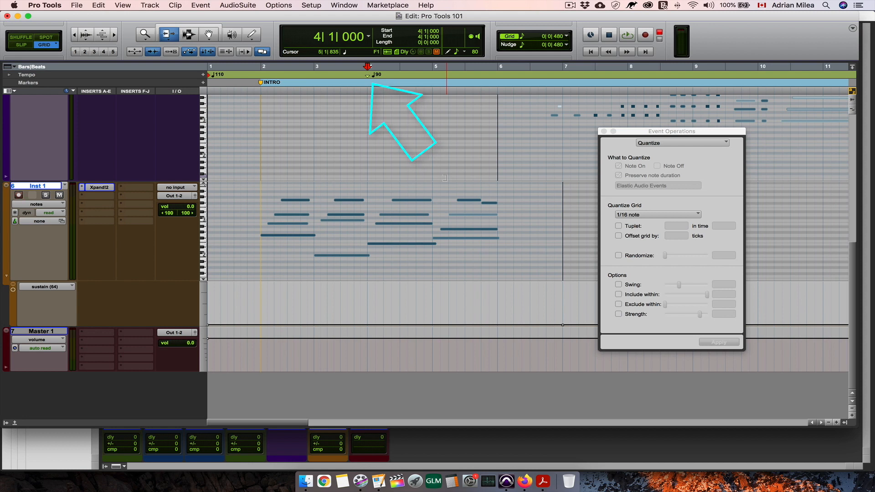
Play from bar 2 across the tempo change, and remove the 90 BPM event at bar 4.
{"action": "left_click", "coordinate": [260, 79]}
{"action": "key", "text": "space"}
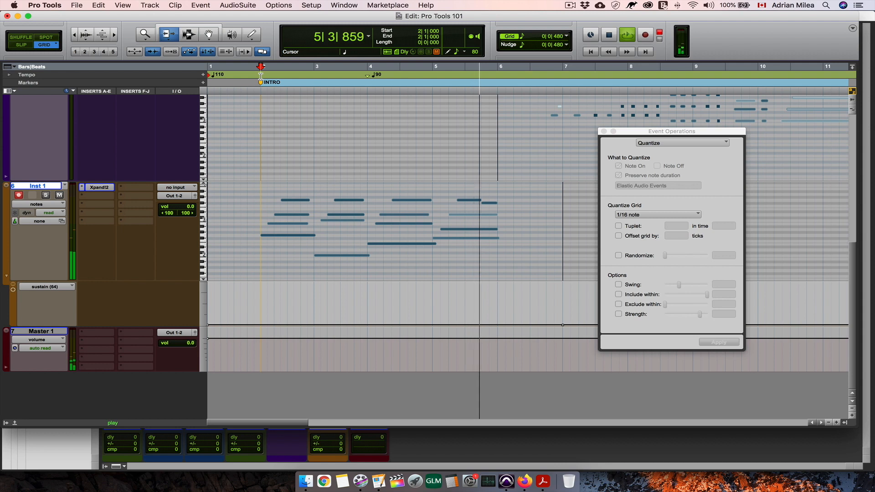
{"action": "key", "text": "space"}
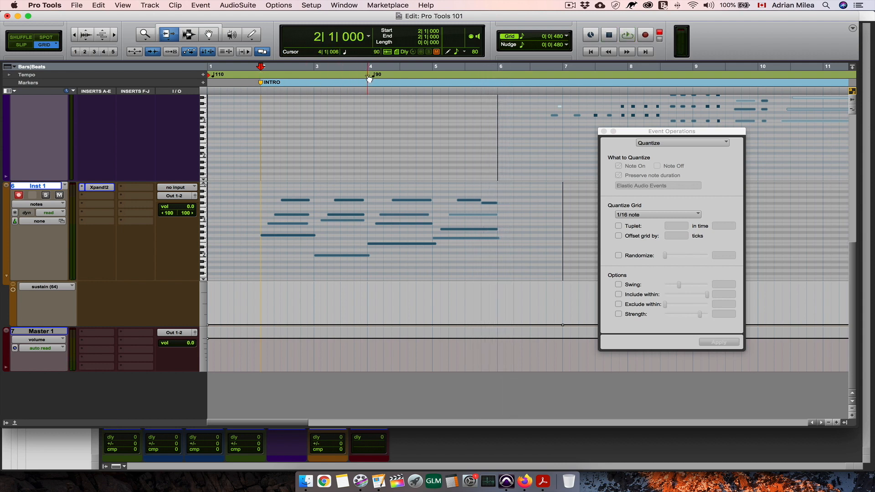
{"action": "left_click_drag", "start_coordinate": [370, 93], "coordinate": [369, 97]}
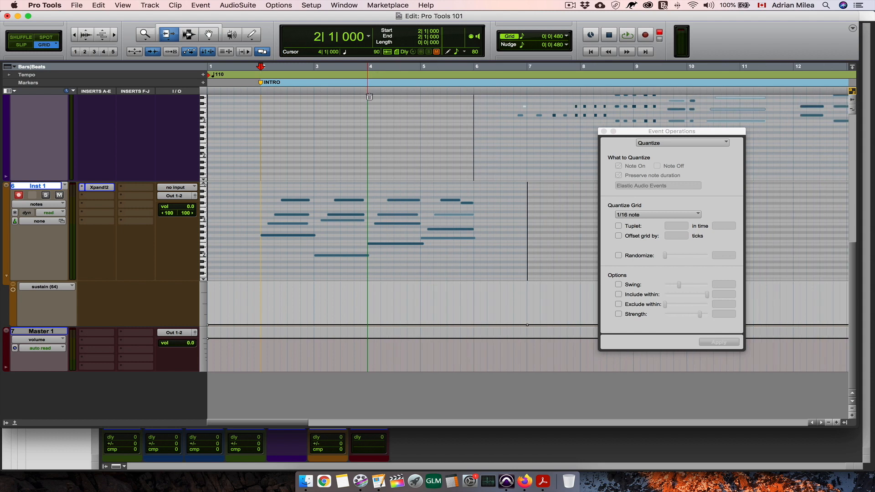
Rename the Inst 1 track as E.piano.
{"action": "double_click", "coordinate": [42, 186]}
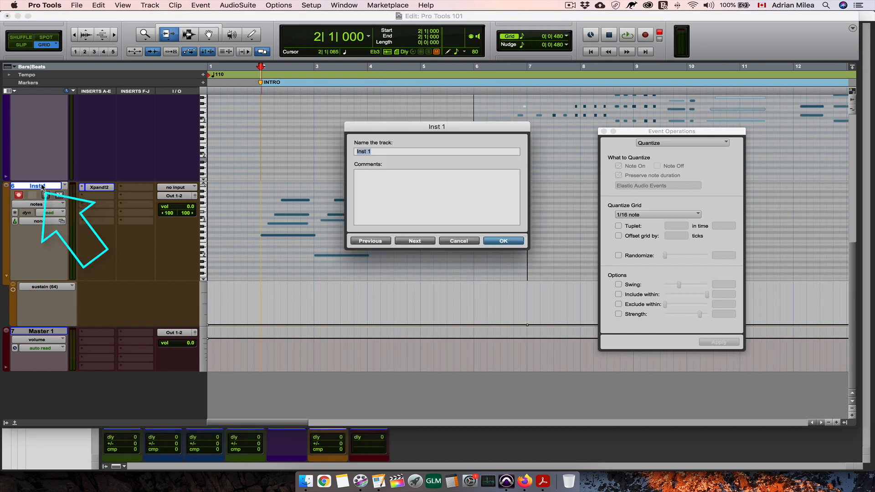
{"action": "type", "text": "E.p"}
{"action": "type", "text": "iano"}
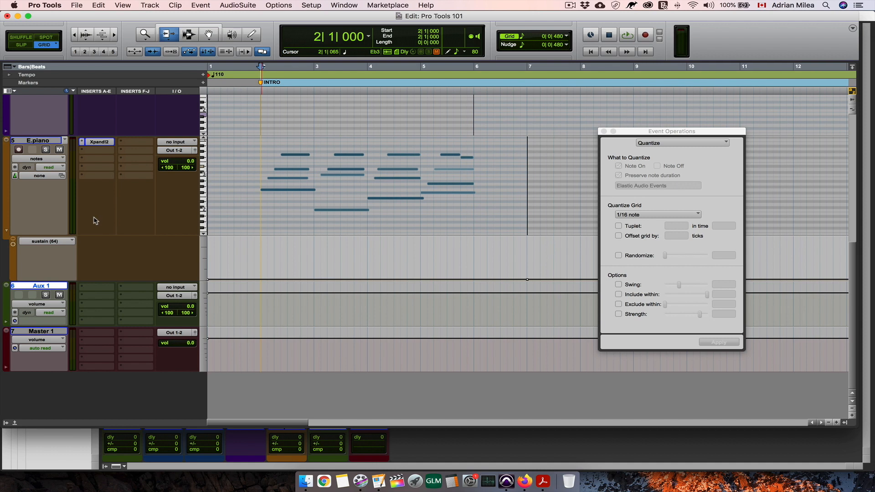
Insert the stereo D-Verb plug-in below Xpand!2 on the E.piano track and move its window clear of the notes.
{"action": "left_click", "coordinate": [96, 152]}
{"action": "mouse_move", "coordinate": [149, 172]}
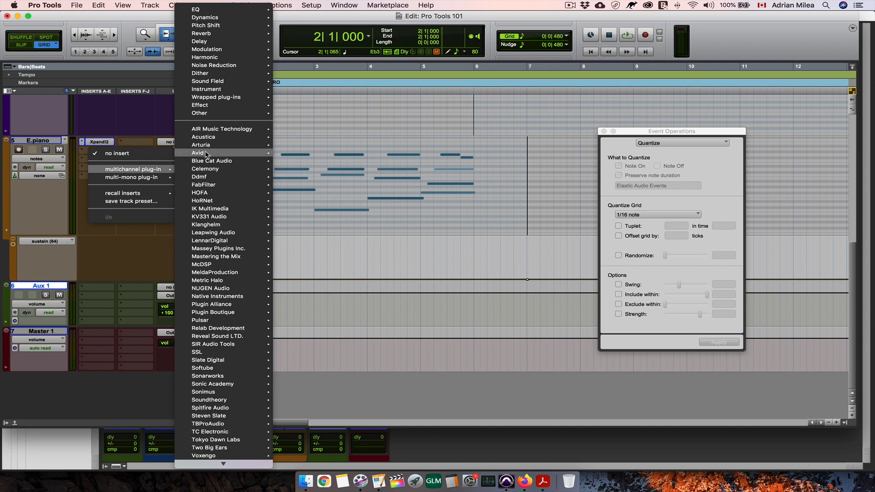
{"action": "mouse_move", "coordinate": [208, 153]}
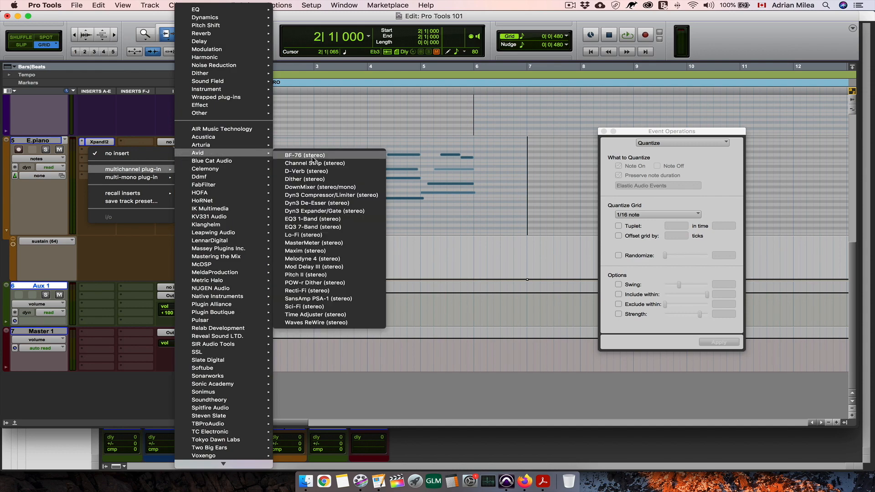
{"action": "left_click", "coordinate": [305, 174]}
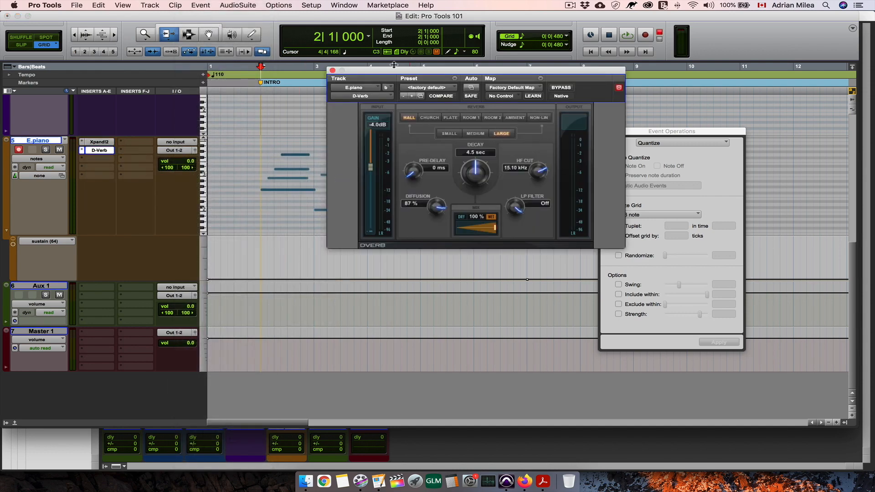
{"action": "left_click_drag", "start_coordinate": [388, 72], "coordinate": [549, 185]}
{"action": "left_click", "coordinate": [258, 22]}
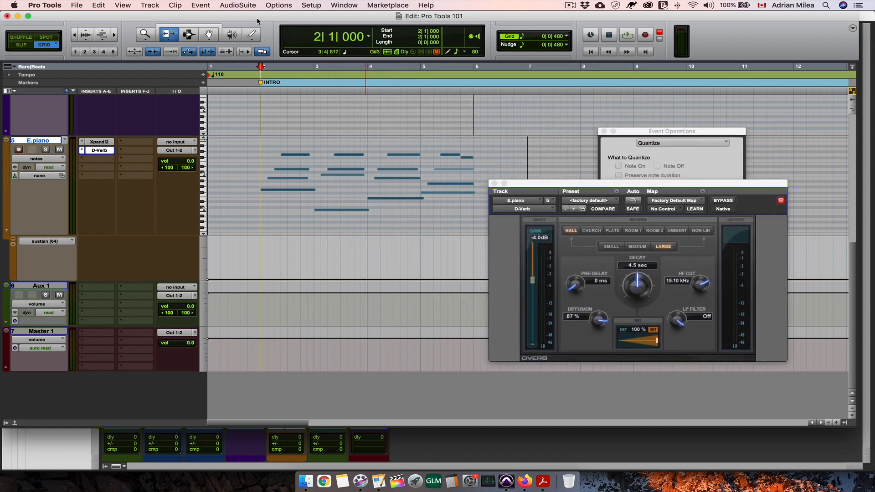
While playing back from bar 2, set D-Verb's input gain to -2.1 dB and its mix to 22%.
{"action": "key", "text": "space"}
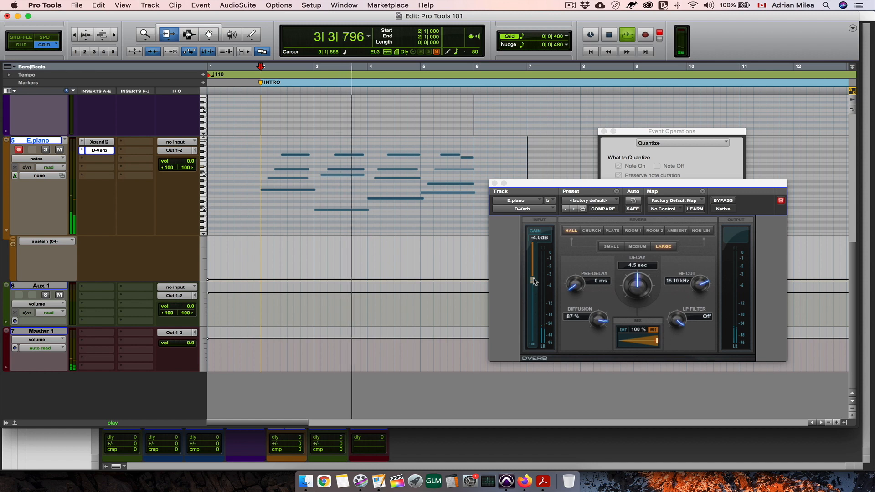
{"action": "left_click_drag", "start_coordinate": [534, 280], "coordinate": [534, 266]}
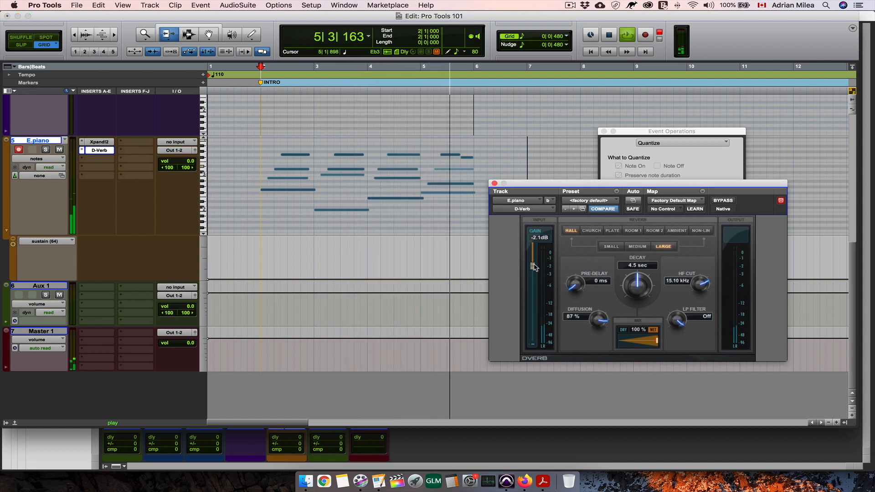
{"action": "key", "text": "space"}
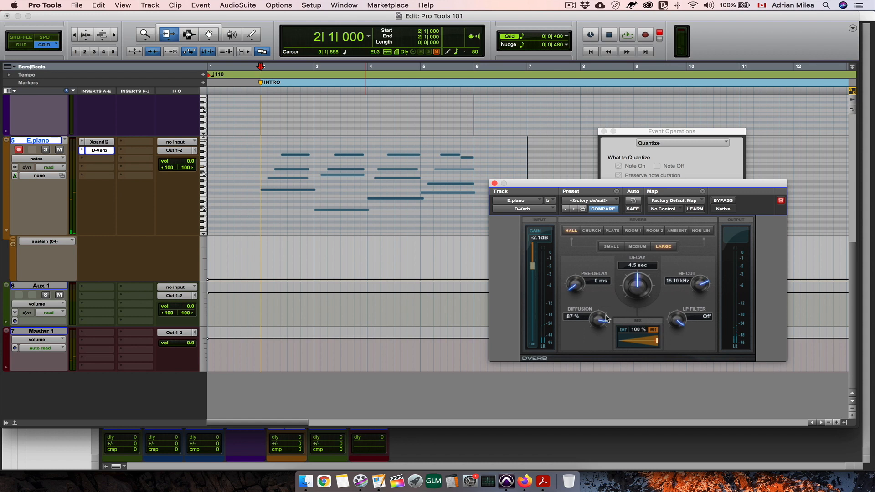
{"action": "key", "text": "space"}
{"action": "left_click_drag", "start_coordinate": [659, 346], "coordinate": [624, 350]}
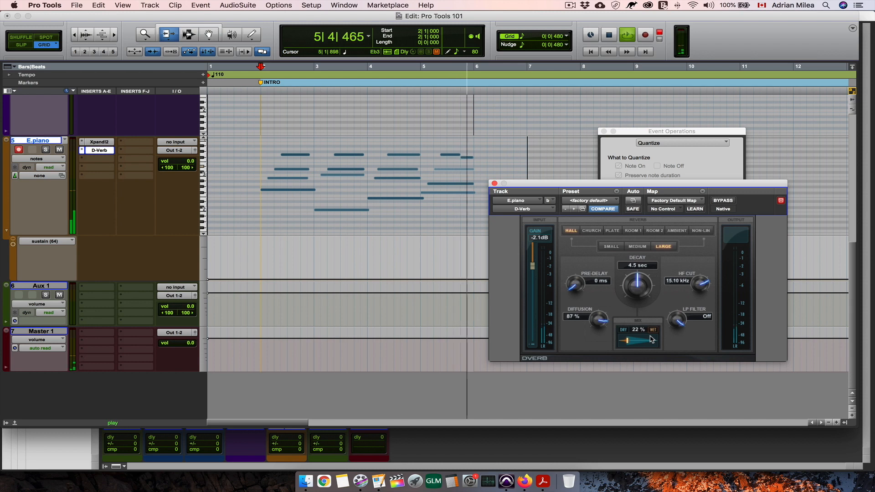
{"action": "key", "text": "space"}
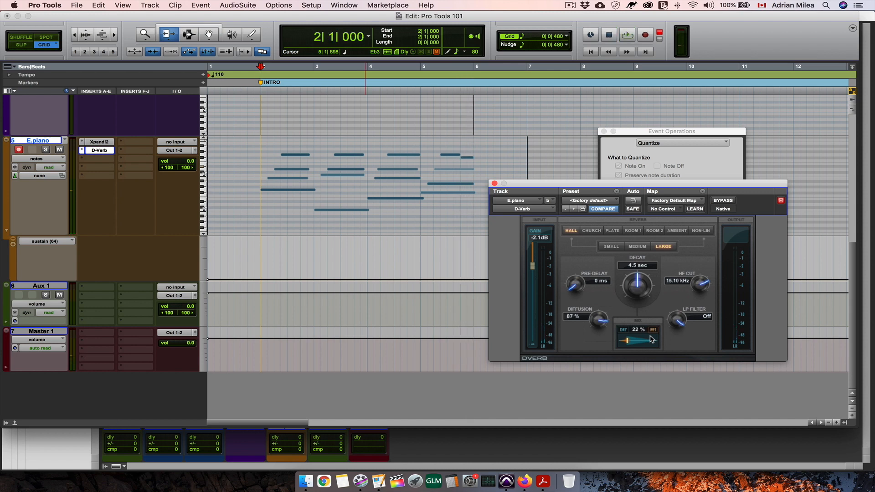
Move D-Verb from the E.piano track to the Aux 1 track and rename Aux 1 as Reverb.
{"action": "left_click_drag", "start_coordinate": [99, 151], "coordinate": [98, 288]}
{"action": "double_click", "coordinate": [43, 286]}
{"action": "type", "text": "Reverb"}
{"action": "left_click", "coordinate": [503, 241]}
Replace the Reverb track's first insert with a fresh stereo D-Verb and set its input gain to 0.0 dB.
{"action": "left_click", "coordinate": [82, 288]}
{"action": "left_click", "coordinate": [98, 273]}
{"action": "left_click", "coordinate": [94, 288]}
{"action": "mouse_move", "coordinate": [115, 308]}
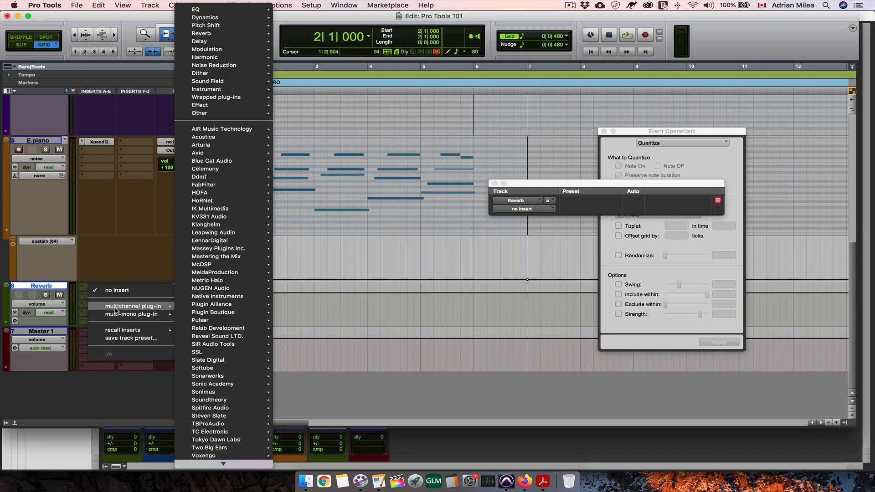
{"action": "mouse_move", "coordinate": [219, 153]}
{"action": "left_click", "coordinate": [319, 171]}
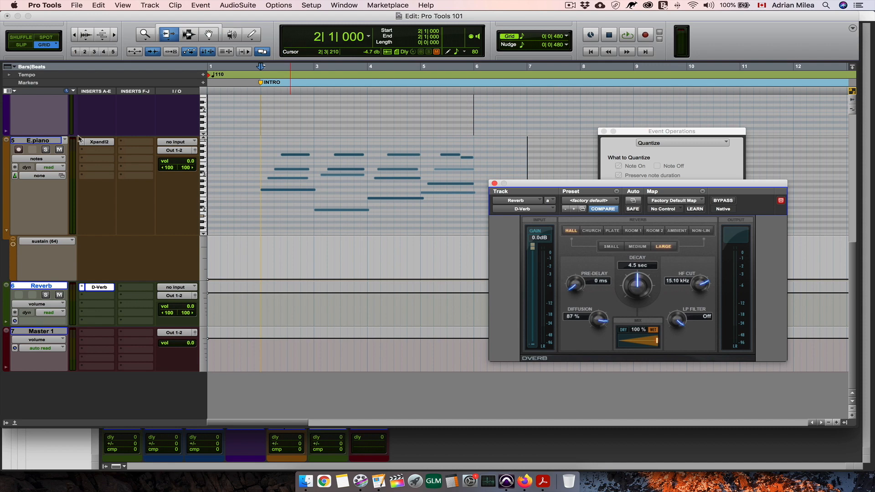
Show the Sends A-E column in the Edit window and hide the Inserts F-J column.
{"action": "left_click", "coordinate": [9, 90]}
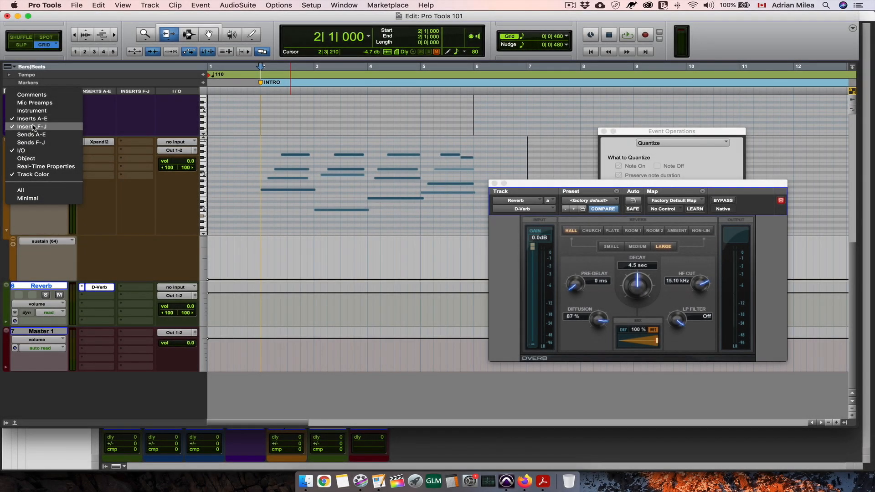
{"action": "left_click", "coordinate": [35, 127]}
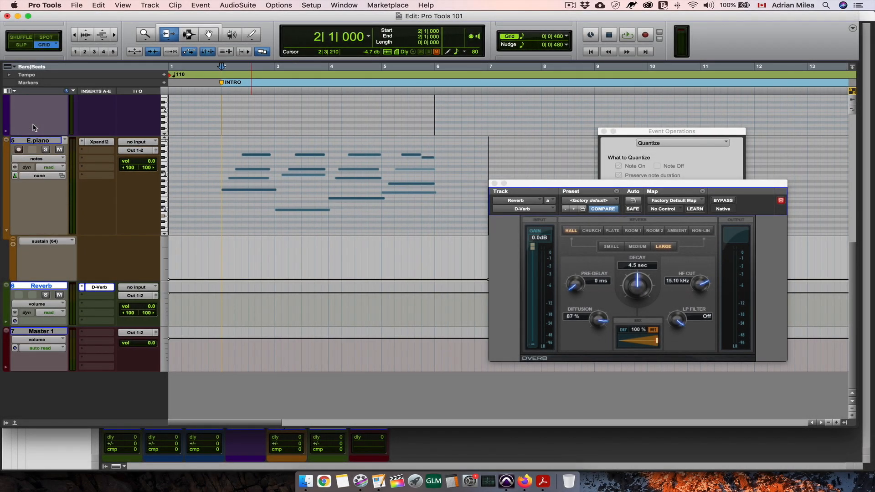
{"action": "left_click", "coordinate": [16, 90]}
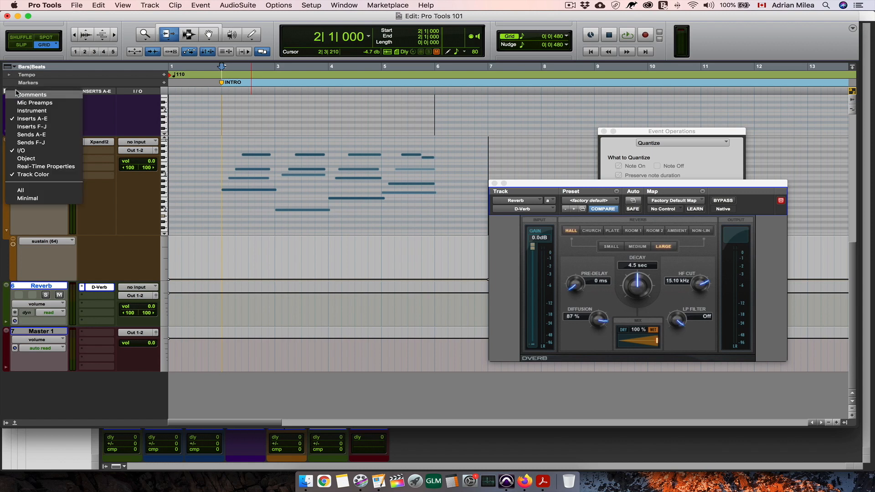
{"action": "left_click", "coordinate": [26, 126]}
{"action": "left_click", "coordinate": [15, 91]}
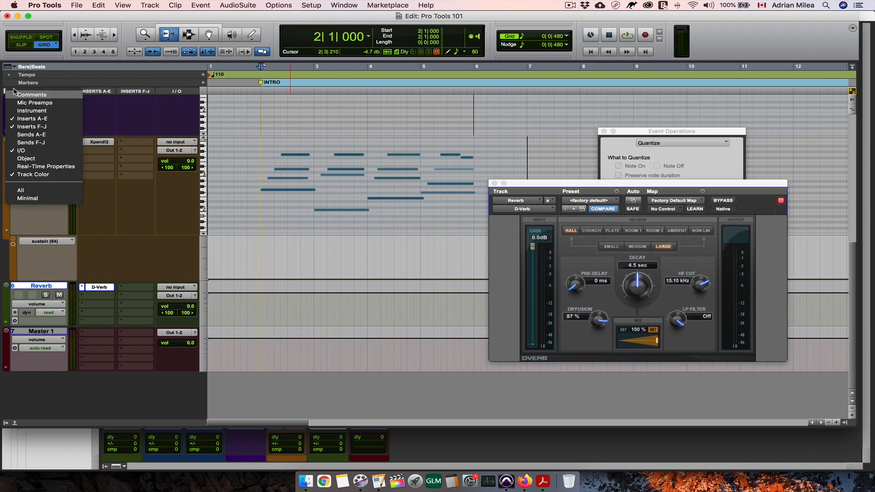
{"action": "left_click", "coordinate": [20, 135]}
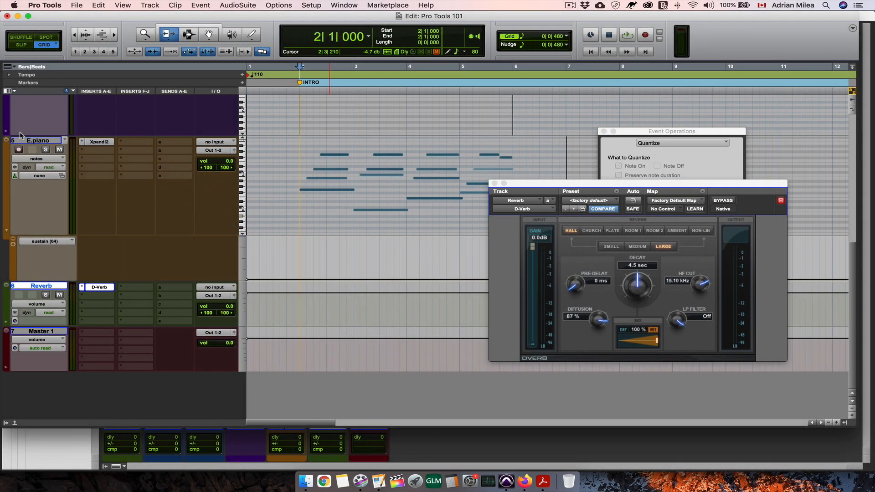
{"action": "left_click", "coordinate": [17, 90]}
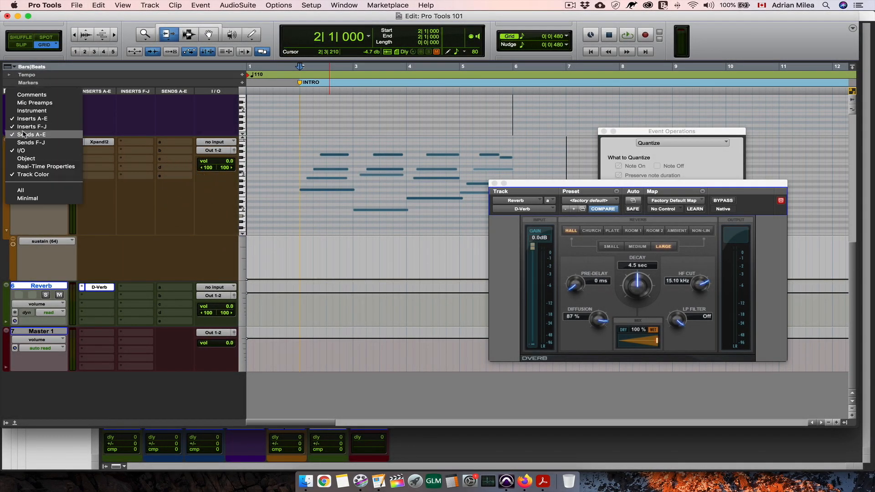
{"action": "left_click", "coordinate": [27, 125]}
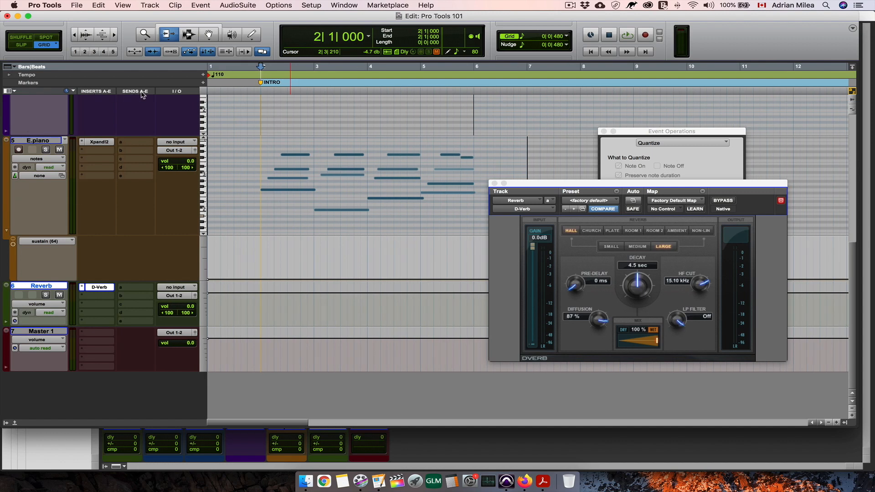
{"action": "left_click", "coordinate": [136, 143]}
{"action": "left_click", "coordinate": [160, 261]}
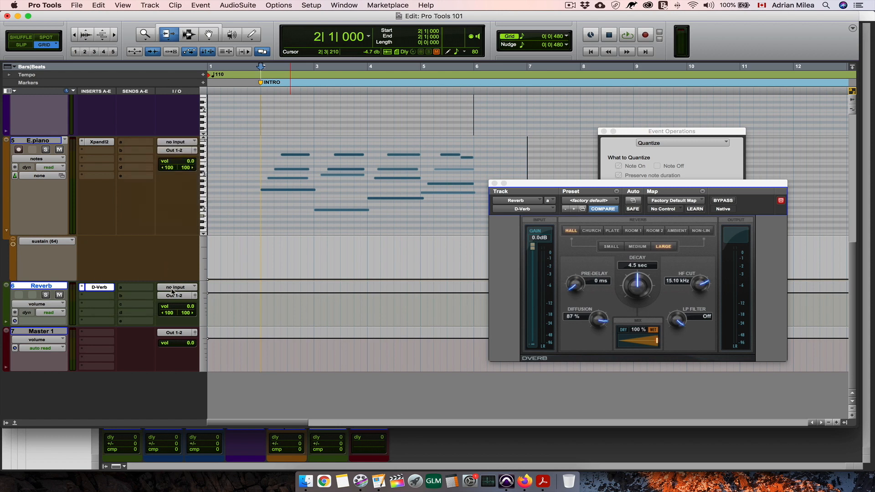
{"action": "left_click", "coordinate": [174, 289]}
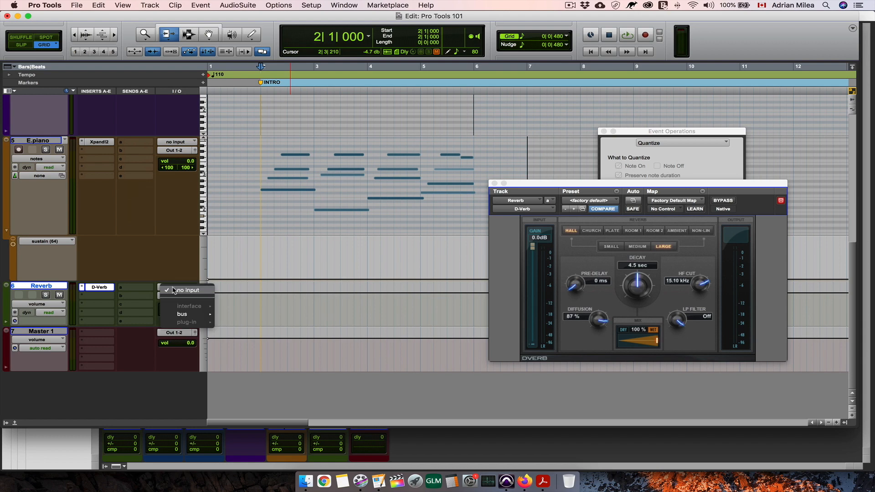
{"action": "mouse_move", "coordinate": [182, 315]}
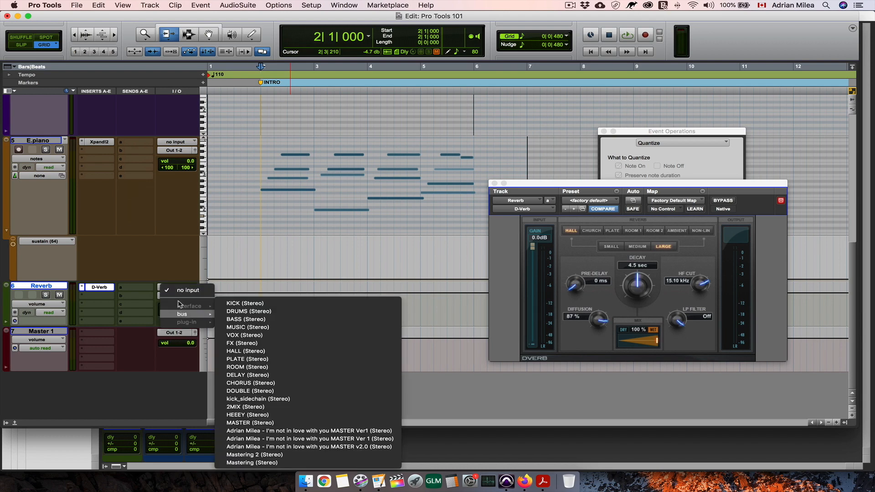
{"action": "left_click", "coordinate": [172, 211]}
{"action": "left_click", "coordinate": [172, 289]}
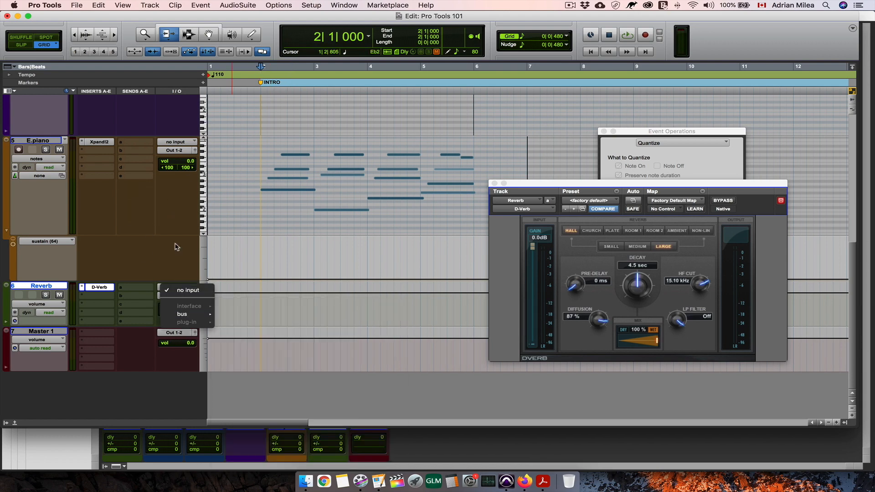
{"action": "left_click", "coordinate": [177, 245]}
Reset the session's busses to their default list in I/O Setup.
{"action": "left_click", "coordinate": [279, 5]}
{"action": "mouse_move", "coordinate": [311, 5]}
{"action": "left_click", "coordinate": [321, 59]}
{"action": "left_click", "coordinate": [321, 75]}
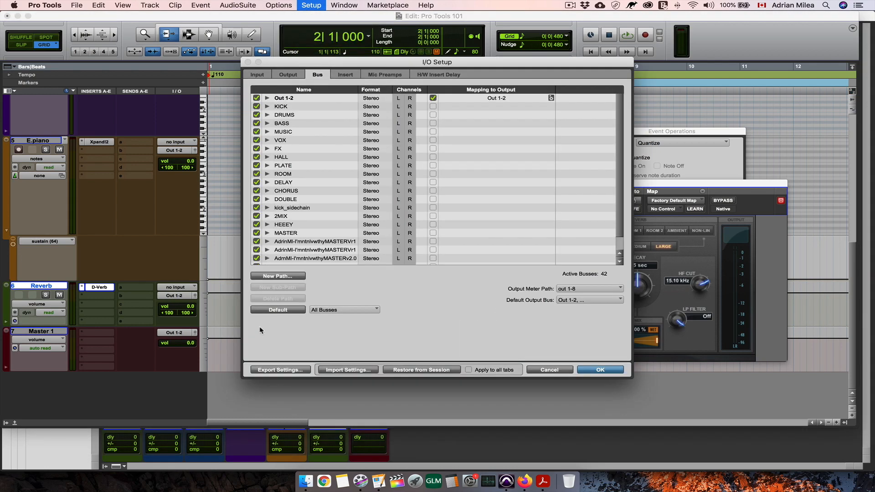
{"action": "left_click", "coordinate": [274, 310]}
{"action": "left_click", "coordinate": [599, 370]}
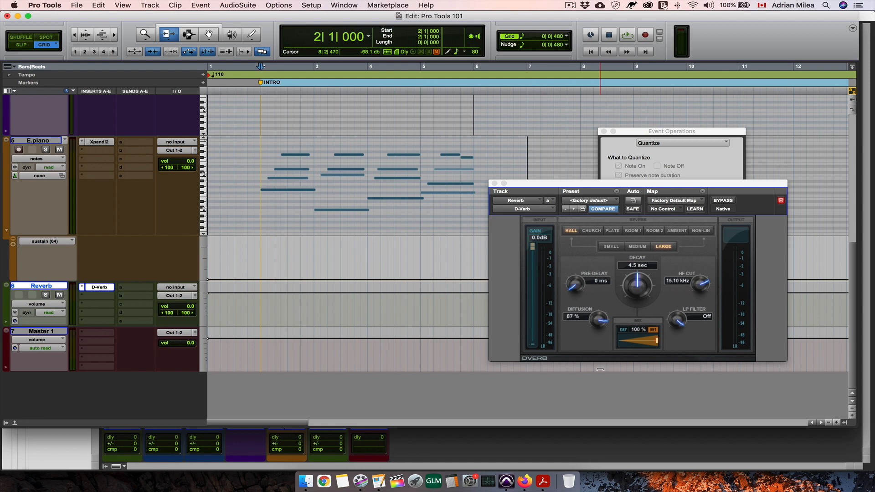
Set the Reverb track's input to Bus 1-2 and rename that bus as Reverb.
{"action": "left_click", "coordinate": [177, 287]}
{"action": "mouse_move", "coordinate": [191, 314]}
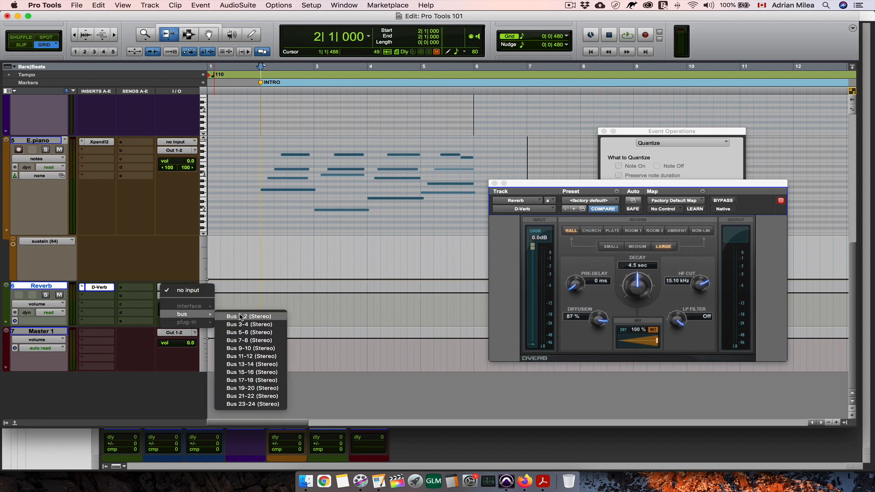
{"action": "left_click", "coordinate": [248, 316]}
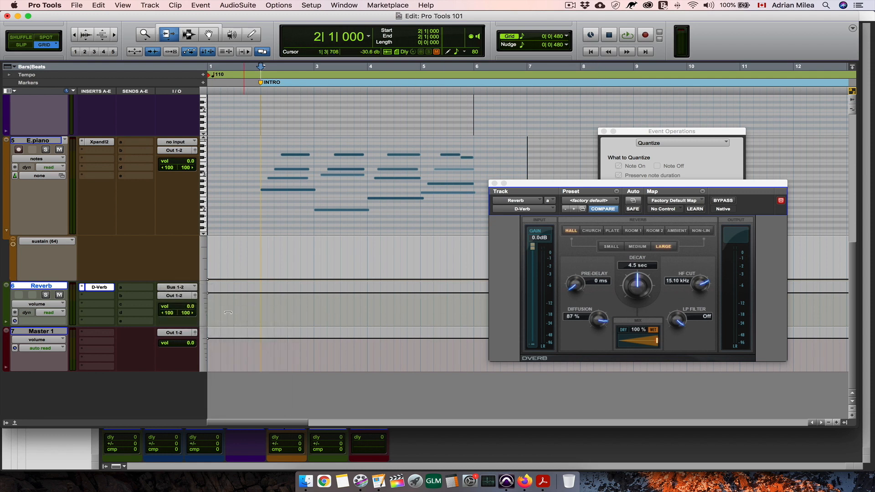
{"action": "right_click", "coordinate": [177, 290]}
{"action": "left_click", "coordinate": [199, 307]}
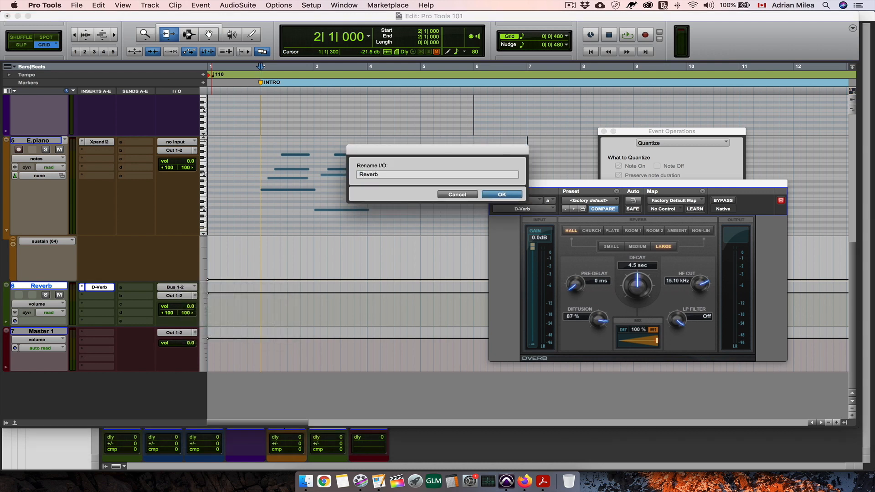
{"action": "key", "text": "Return"}
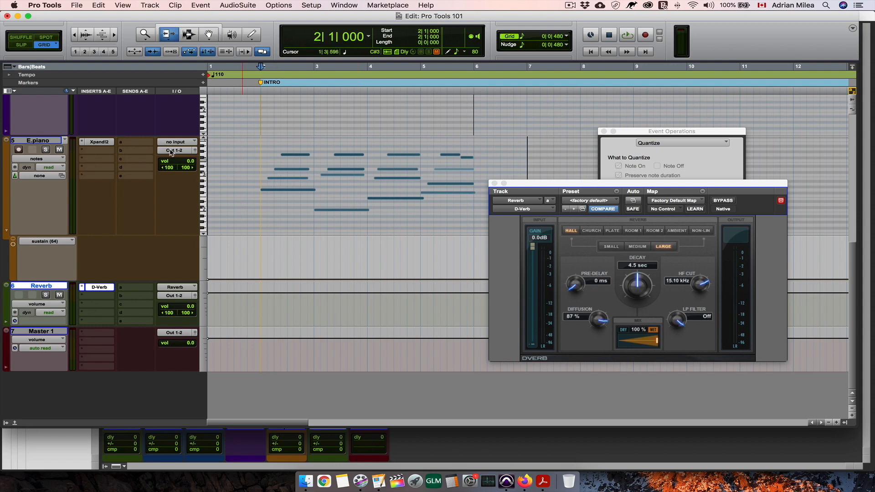
Assign E.piano's send A to the Reverb stereo bus and move the send fader window aside.
{"action": "left_click", "coordinate": [135, 144]}
{"action": "mouse_move", "coordinate": [150, 169]}
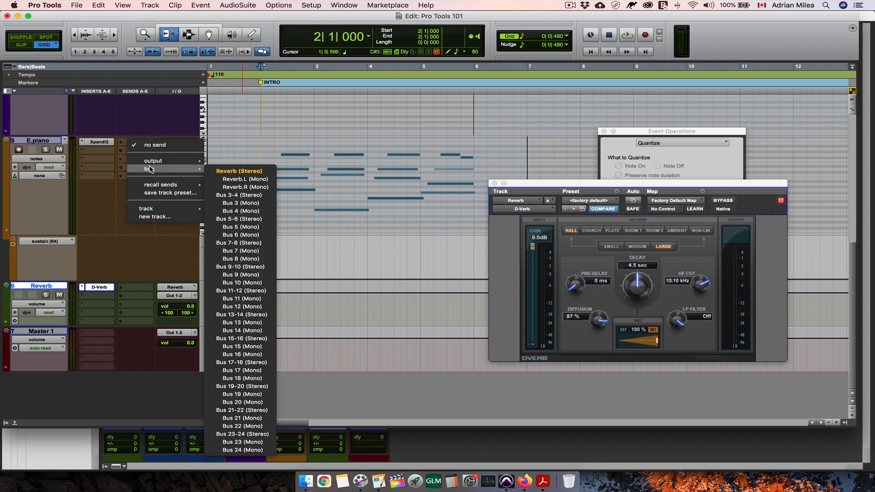
{"action": "left_click", "coordinate": [240, 171]}
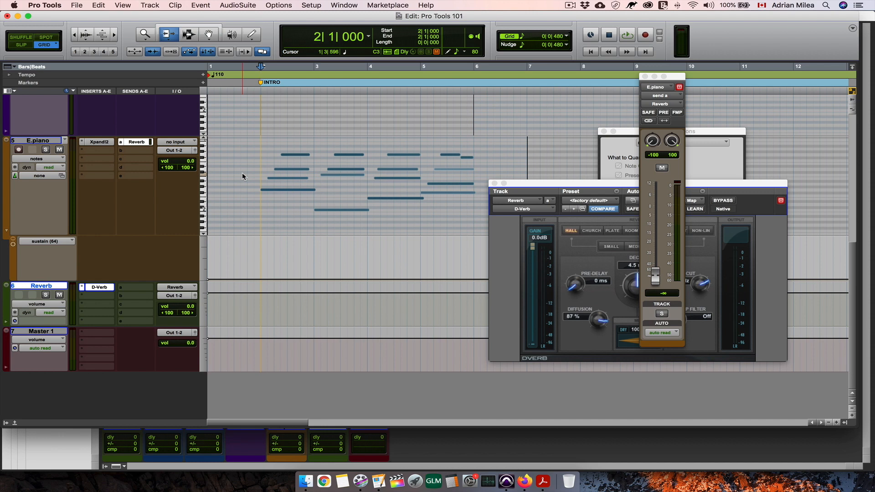
{"action": "left_click_drag", "start_coordinate": [674, 79], "coordinate": [587, 81]}
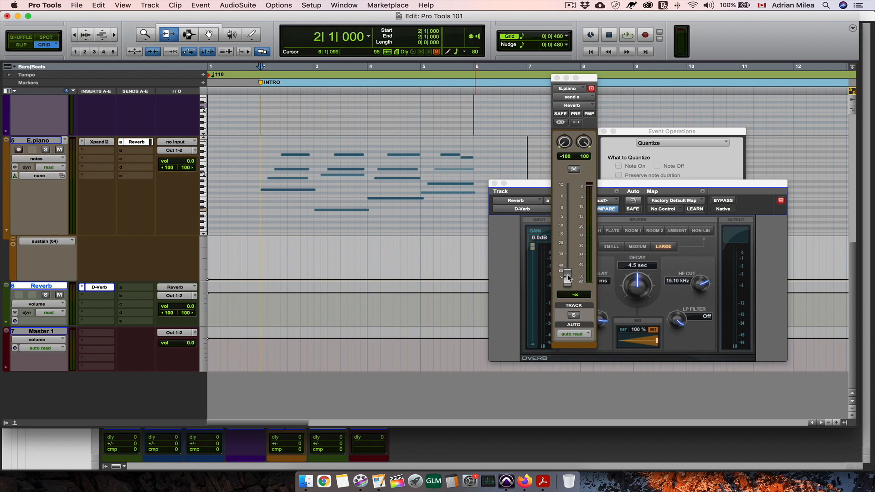
Raise E.piano's Reverb send level to -8.6 dB during playback and close the floating send and plug-in windows.
{"action": "key", "text": "space"}
{"action": "left_click_drag", "start_coordinate": [569, 277], "coordinate": [569, 227]}
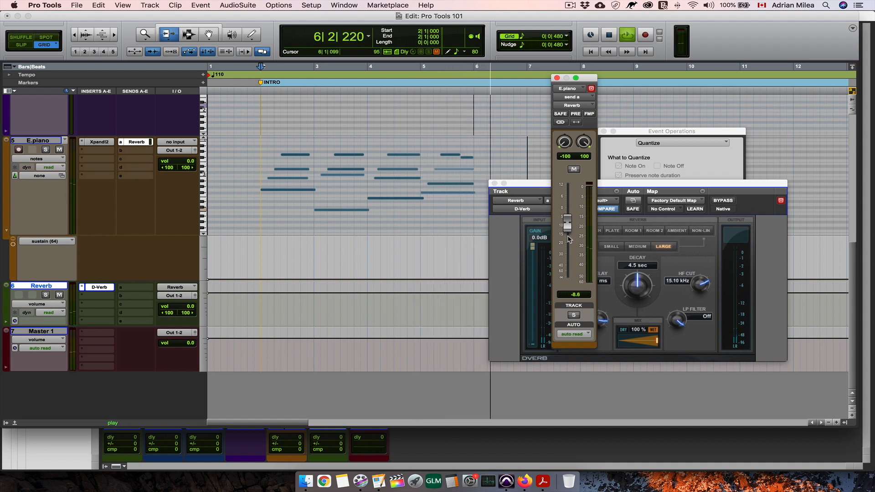
{"action": "key", "text": "space"}
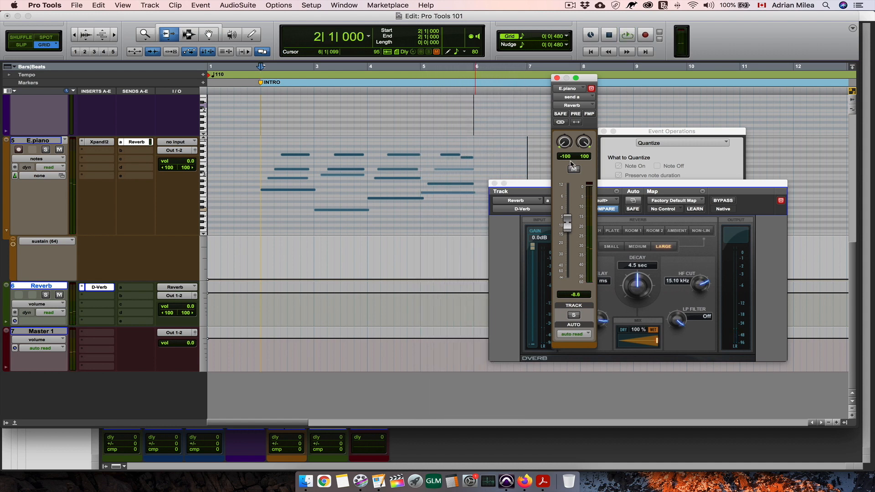
{"action": "left_click", "coordinate": [557, 78], "text": "alt"}
Insert Avid's multichannel EQ3 7-Band plug-in on E.piano's second insert slot.
{"action": "left_click", "coordinate": [96, 150]}
{"action": "mouse_move", "coordinate": [109, 169]}
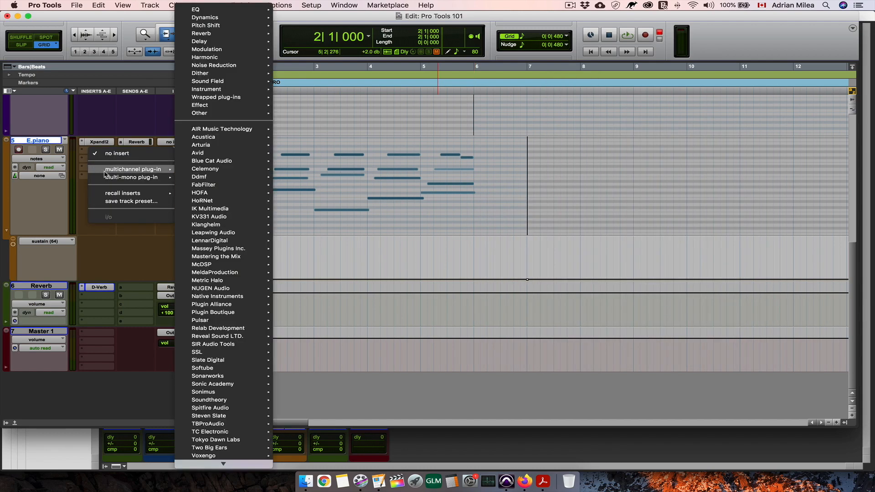
{"action": "mouse_move", "coordinate": [208, 156]}
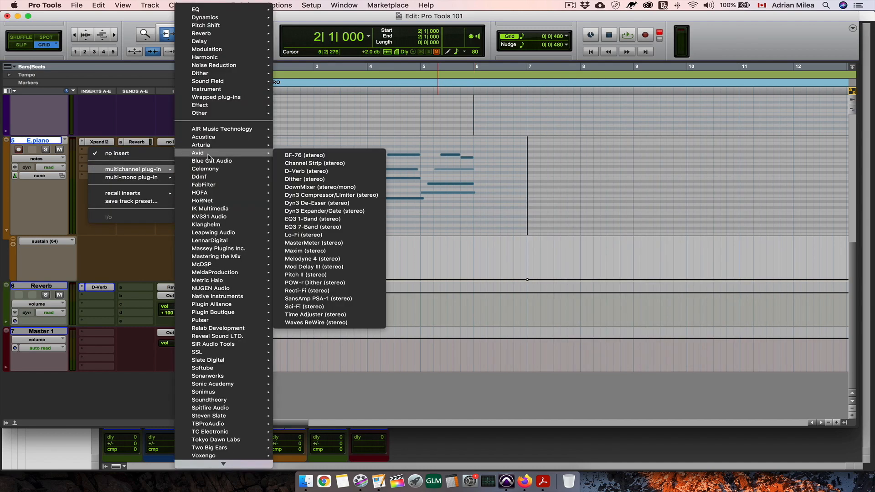
{"action": "left_click", "coordinate": [313, 226]}
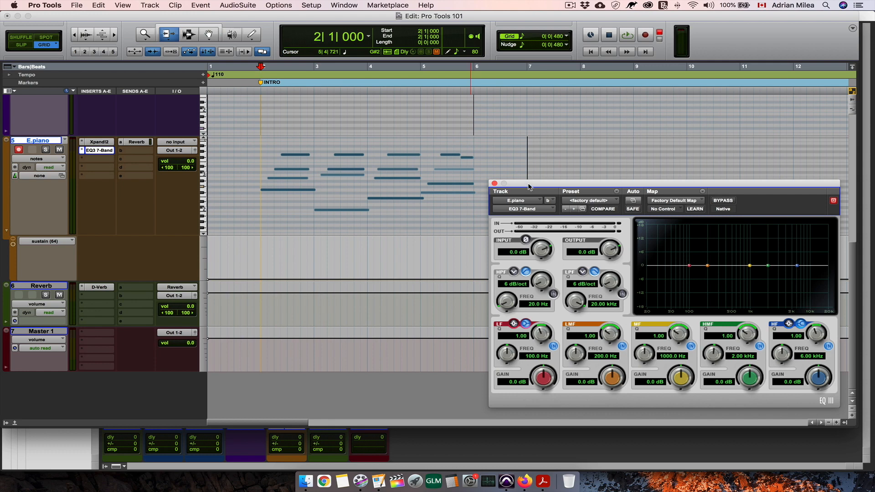
Insert Avid's multichannel Dyn3 Compressor/Limiter on E.piano's third insert slot and close its window.
{"action": "left_click", "coordinate": [96, 159]}
{"action": "mouse_move", "coordinate": [123, 178]}
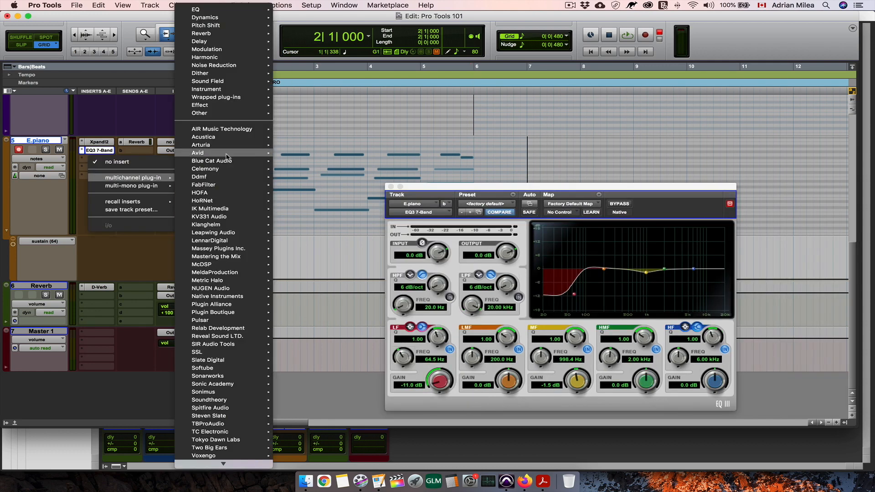
{"action": "mouse_move", "coordinate": [226, 154]}
{"action": "left_click", "coordinate": [313, 194]}
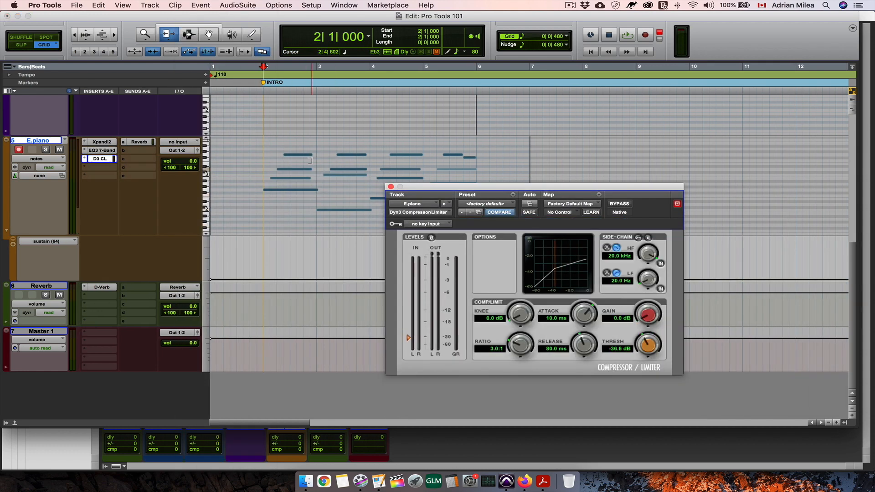
{"action": "left_click", "coordinate": [100, 159]}
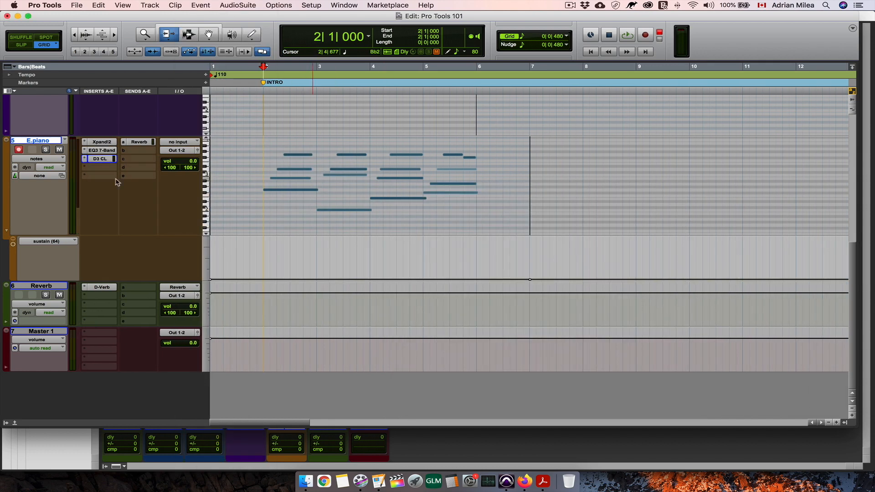
Play the session from bar 2 to watch the track meters, briefly viewing E.piano's compressor, and stop playback.
{"action": "key", "text": "space"}
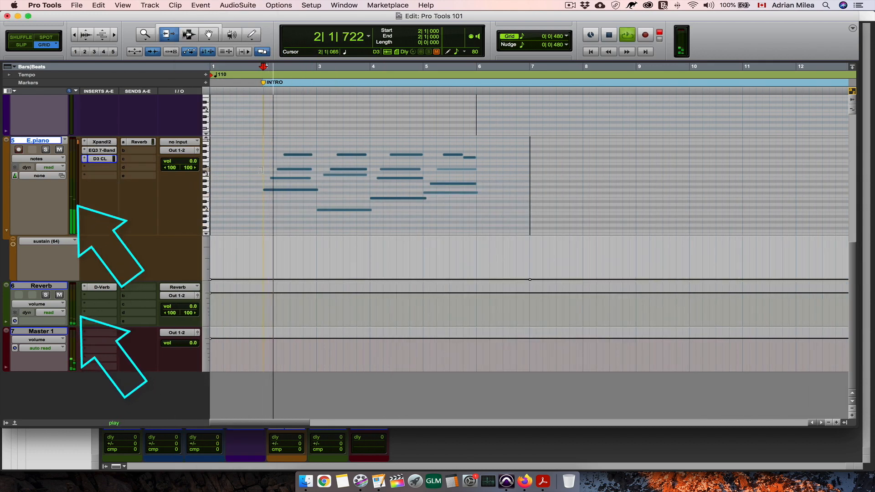
{"action": "left_click", "coordinate": [105, 159]}
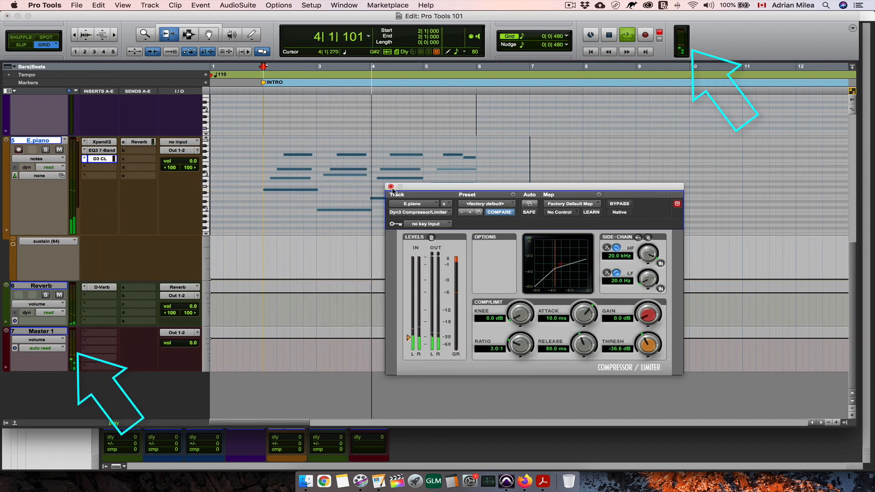
{"action": "left_click", "coordinate": [391, 186]}
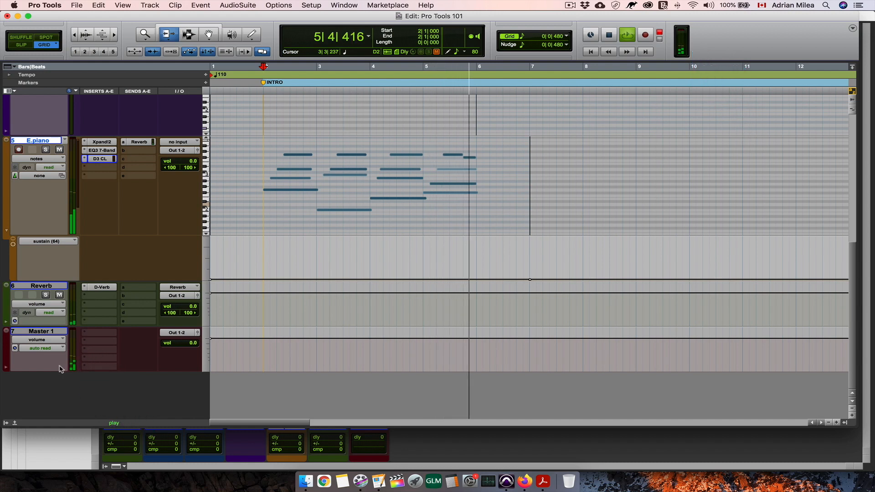
{"action": "key", "text": "space"}
Select the Master 1 track and turn off the display of track numbers.
{"action": "left_click", "coordinate": [37, 332]}
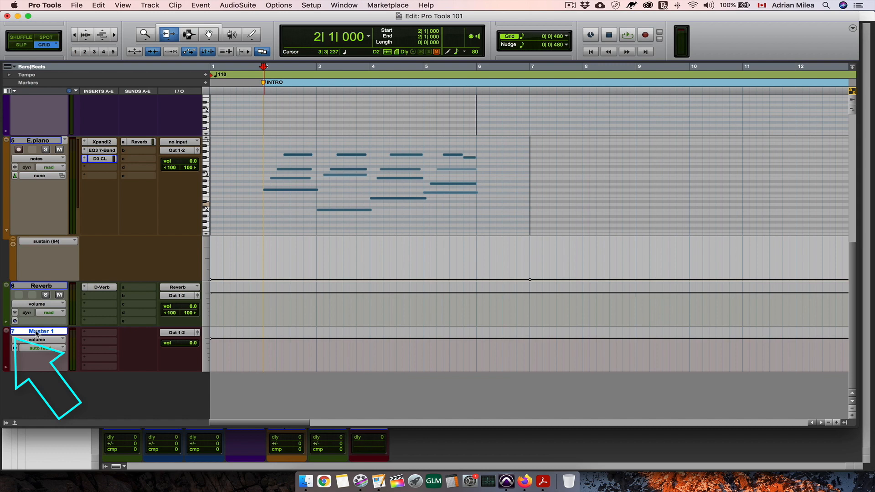
{"action": "left_click", "coordinate": [150, 5]}
{"action": "mouse_move", "coordinate": [122, 5]}
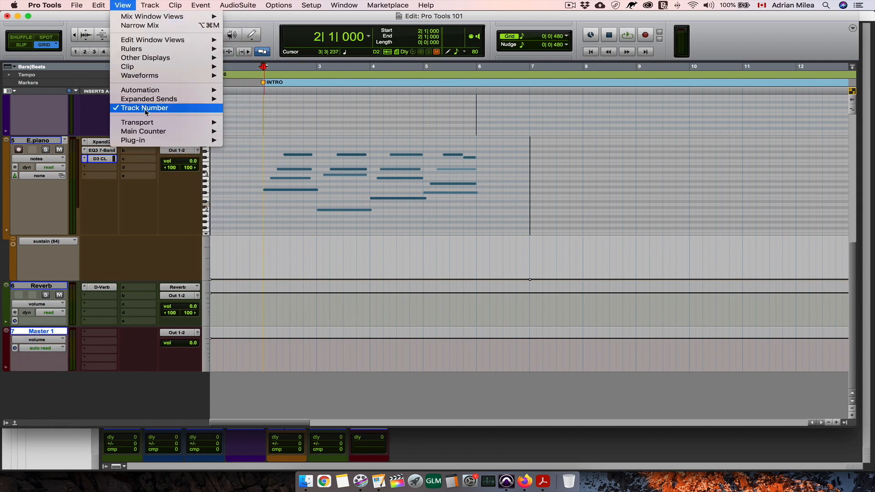
{"action": "left_click", "coordinate": [146, 109]}
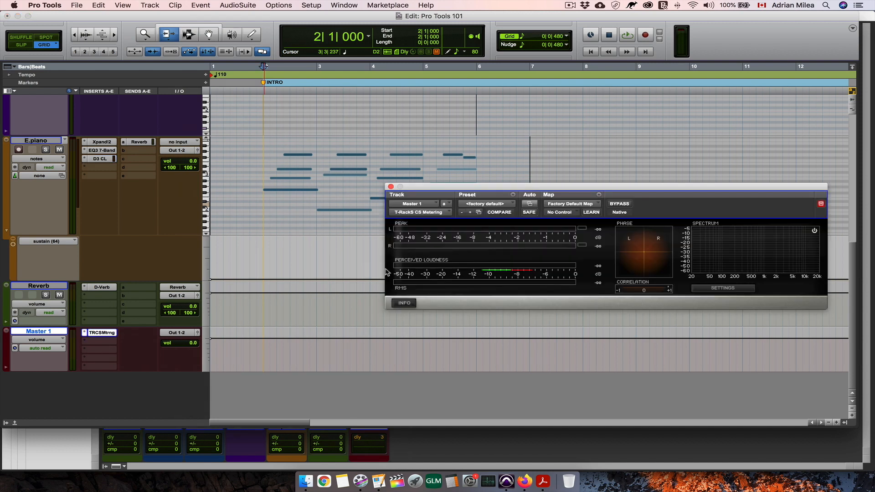
Move Master 1's metering window lower and toggle its target while viewing E.piano's Xpand!2, EQ3 7-Band and compressor inserts.
{"action": "left_click_drag", "start_coordinate": [512, 187], "coordinate": [522, 285]}
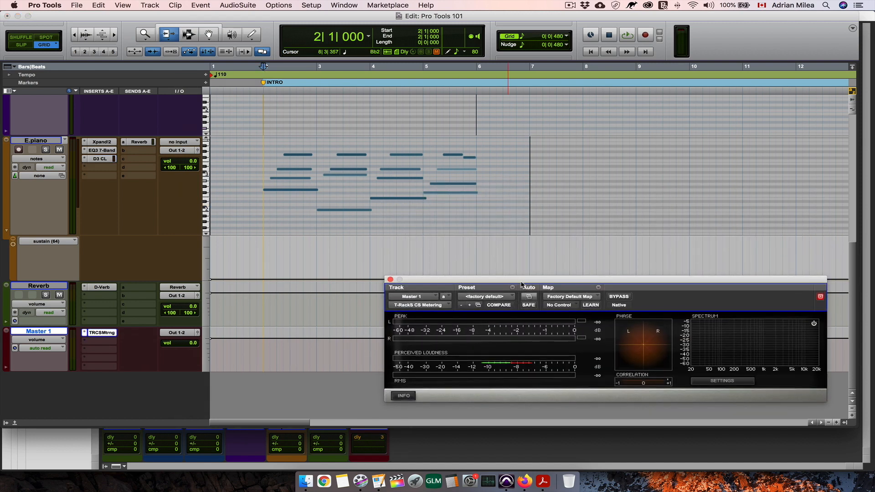
{"action": "left_click_drag", "start_coordinate": [522, 283], "coordinate": [523, 300]}
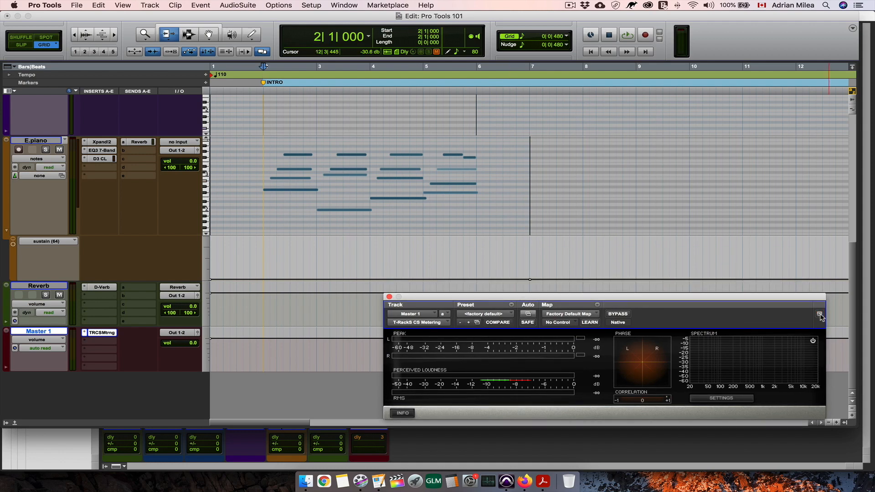
{"action": "left_click", "coordinate": [102, 142]}
{"action": "left_click_drag", "start_coordinate": [260, 176], "coordinate": [183, 177]}
{"action": "left_click", "coordinate": [146, 177]}
{"action": "left_click", "coordinate": [820, 315]}
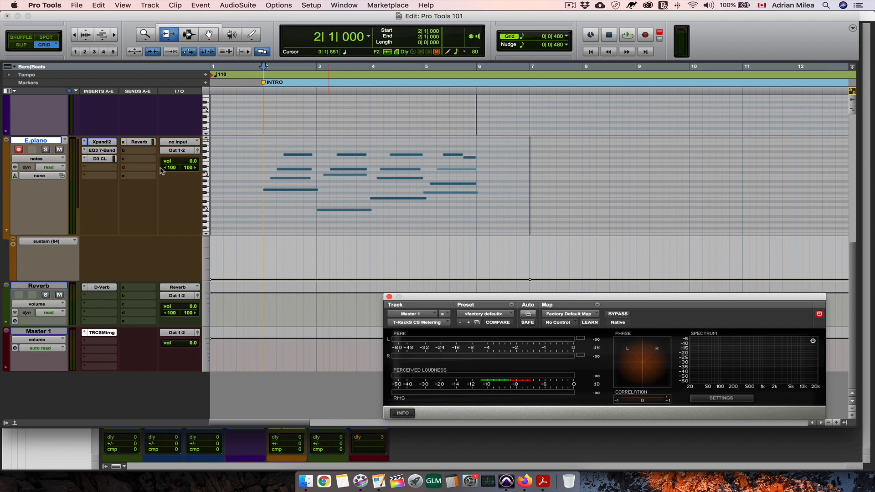
{"action": "left_click", "coordinate": [105, 151]}
{"action": "left_click", "coordinate": [102, 158]}
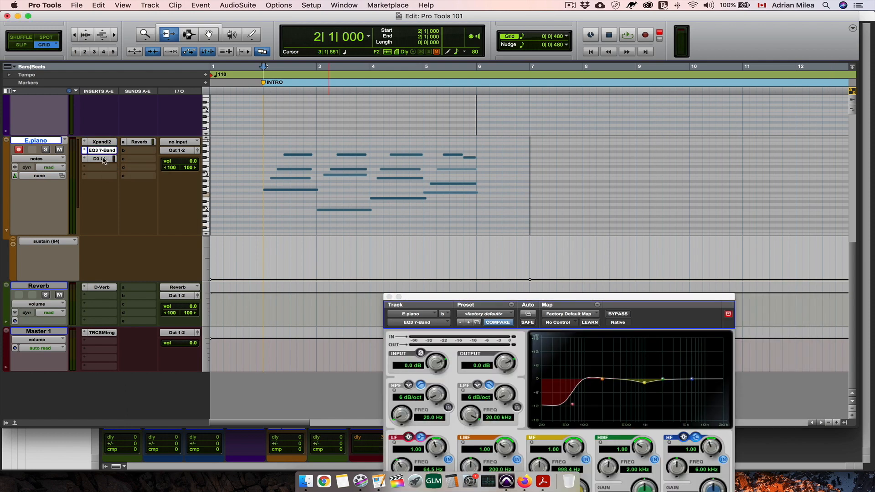
{"action": "left_click", "coordinate": [104, 151]}
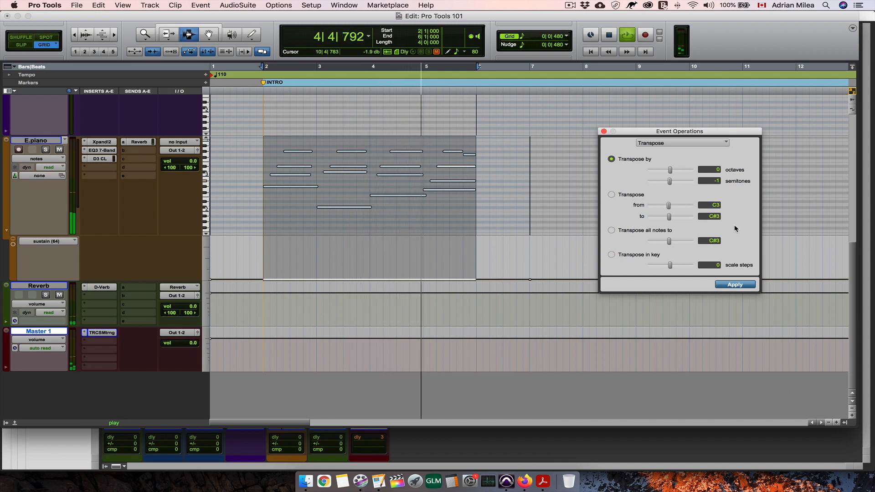
Transpose the selected E.piano notes by -1 semitone twice during playback.
{"action": "left_click", "coordinate": [737, 286]}
{"action": "left_click", "coordinate": [731, 286]}
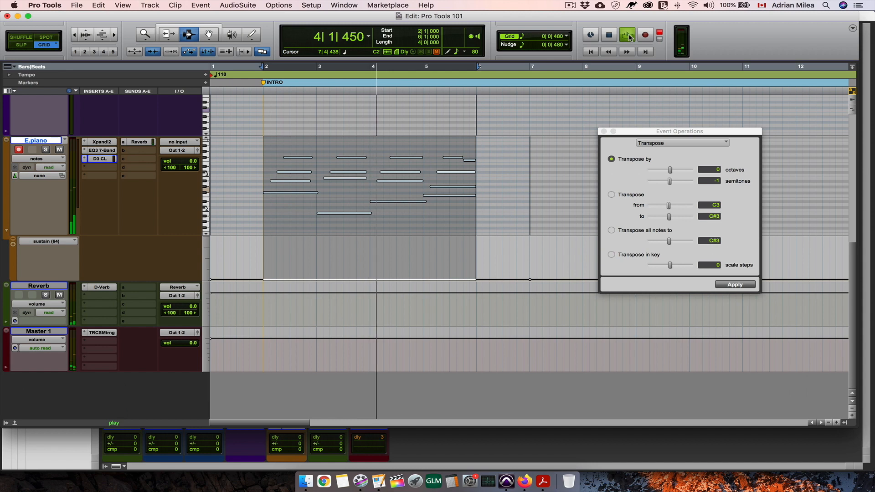
Examine the transport's Loop, Half-Speed and Prime for Playback options during playback, and stop the transport.
{"action": "right_click", "coordinate": [630, 37]}
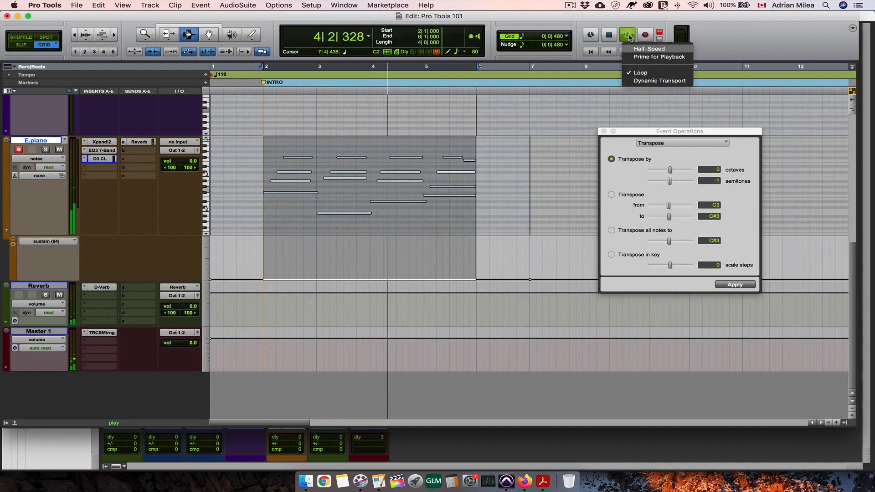
{"action": "left_click", "coordinate": [640, 76]}
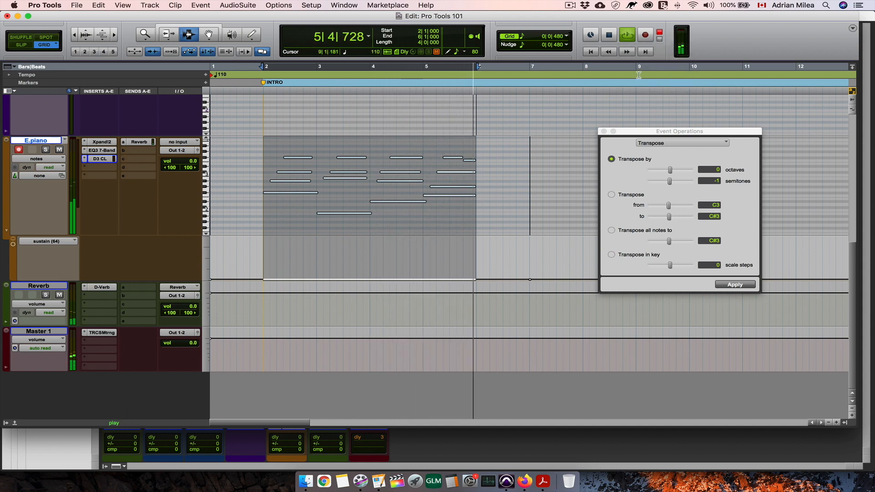
{"action": "right_click", "coordinate": [628, 35]}
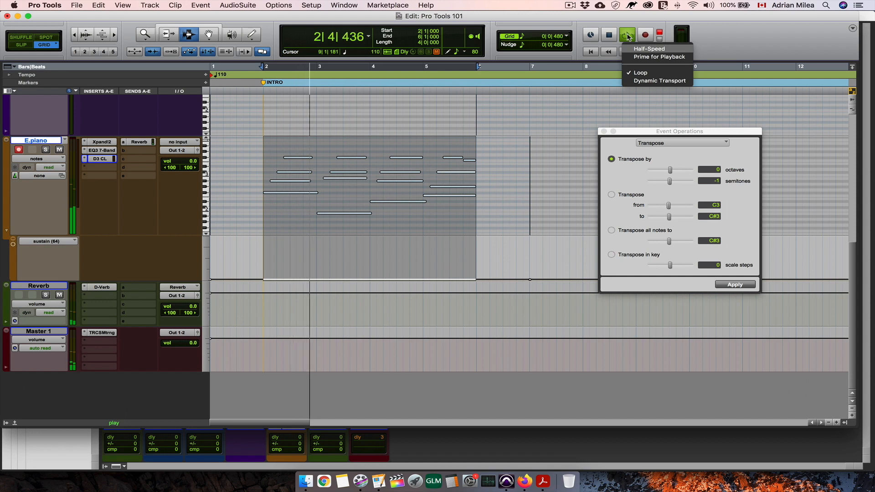
{"action": "left_click", "coordinate": [635, 50]}
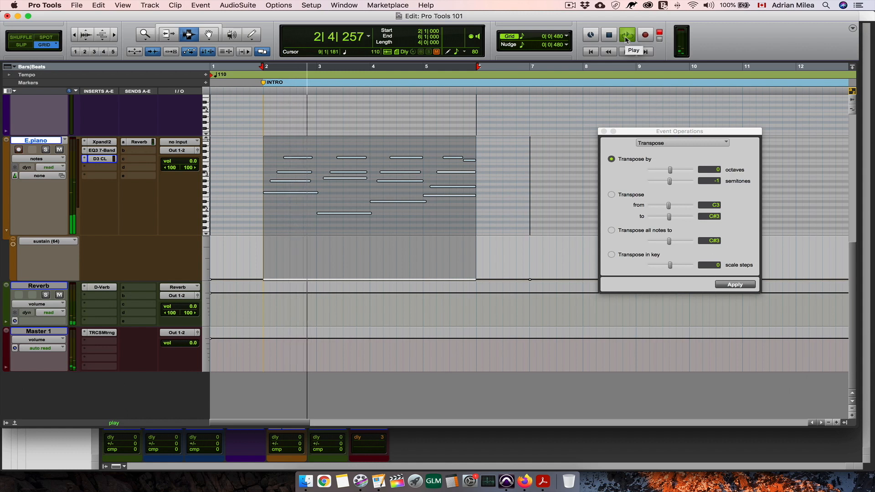
{"action": "right_click", "coordinate": [627, 40]}
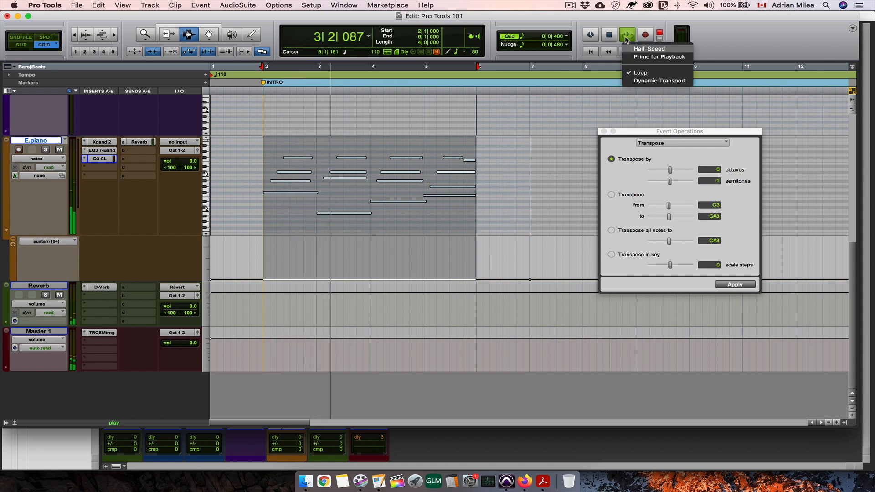
{"action": "left_click", "coordinate": [646, 57]}
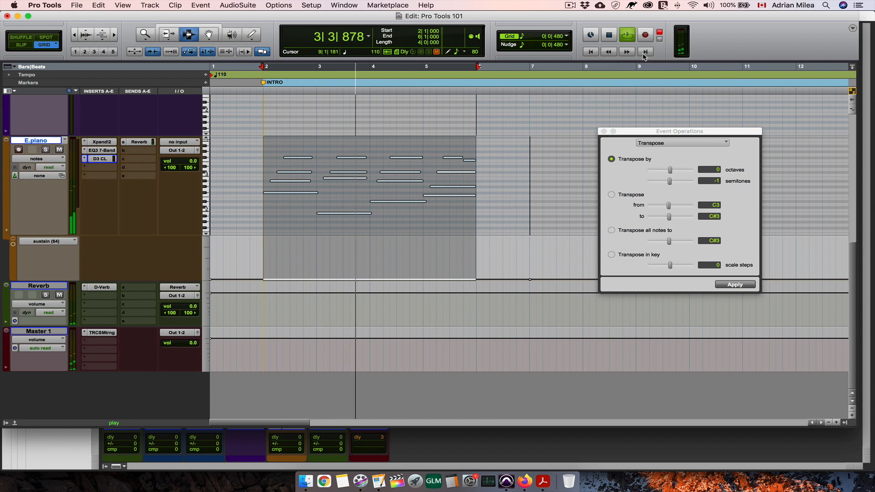
{"action": "key", "text": "space"}
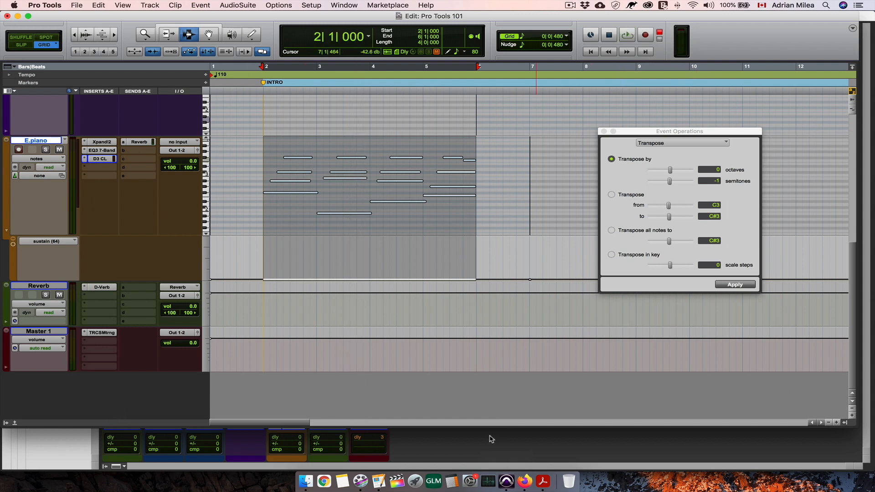
Hide the Mix window's Tracks and Groups lists and close the Event Operations window.
{"action": "key", "text": "super+equal"}
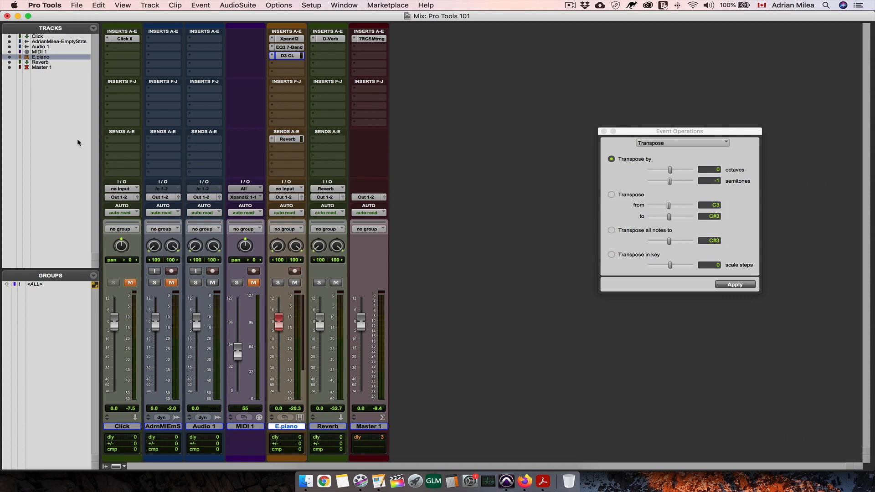
{"action": "left_click", "coordinate": [105, 466]}
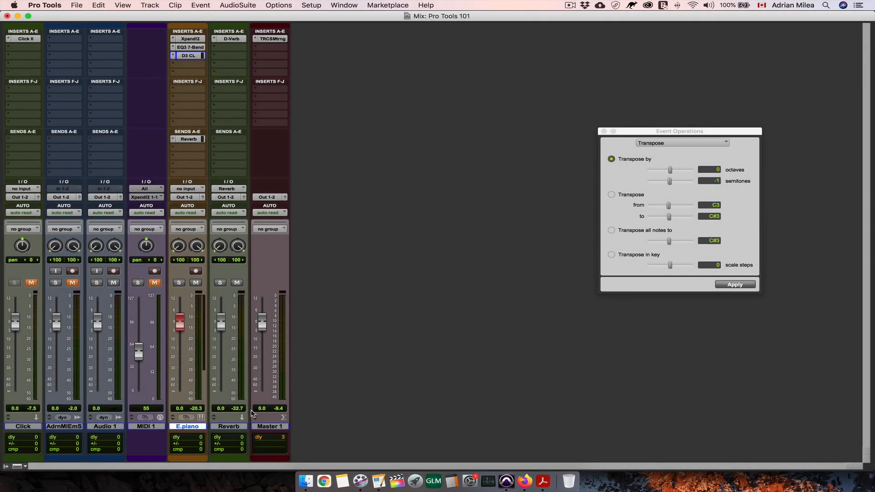
{"action": "key", "text": "super+equal"}
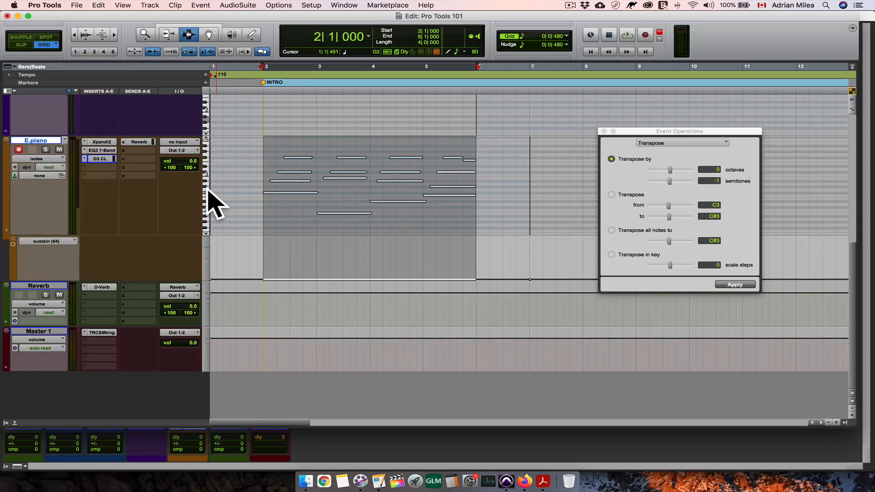
{"action": "key", "text": "super+equal"}
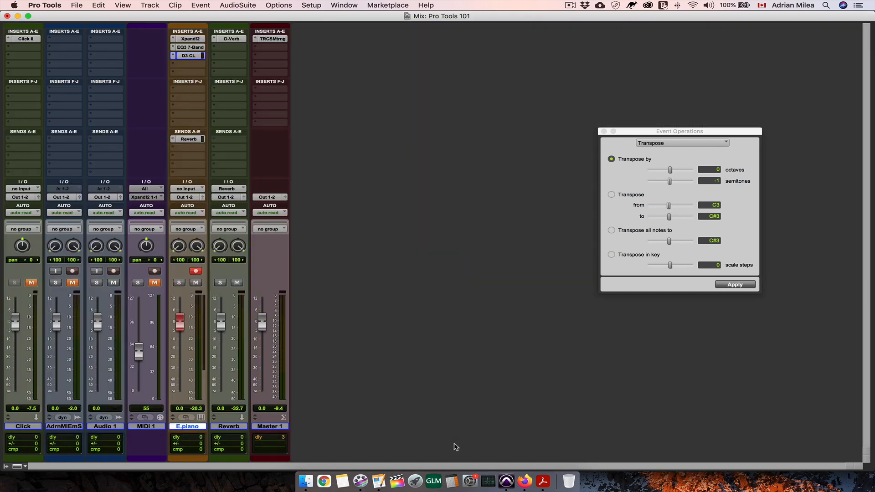
{"action": "left_click", "coordinate": [604, 132]}
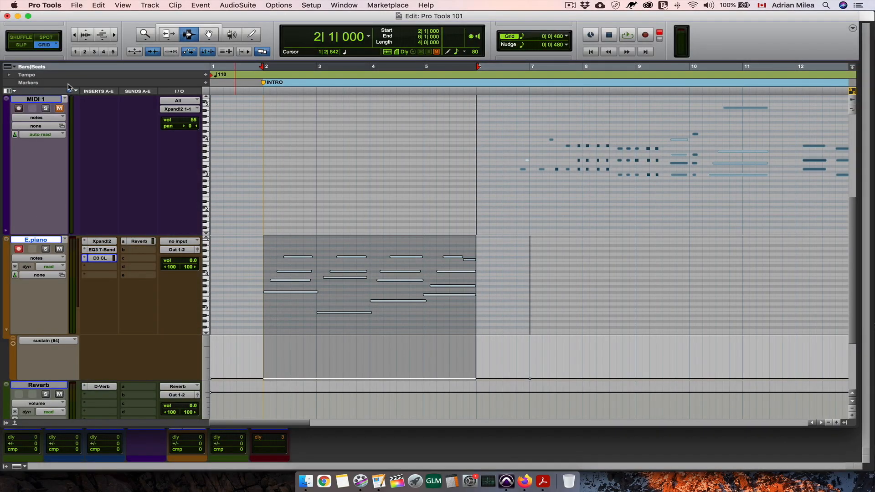
Start an audio import, audition SD_Kick_Balanced.wav from the 808 Kicks folder and add it with conversion to the clips to import.
{"action": "left_click", "coordinate": [77, 5]}
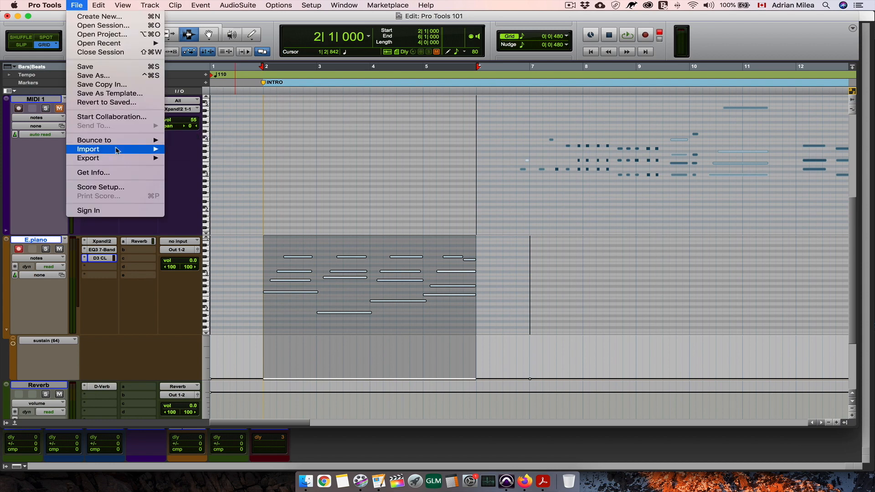
{"action": "mouse_move", "coordinate": [117, 150]}
{"action": "left_click", "coordinate": [184, 163]}
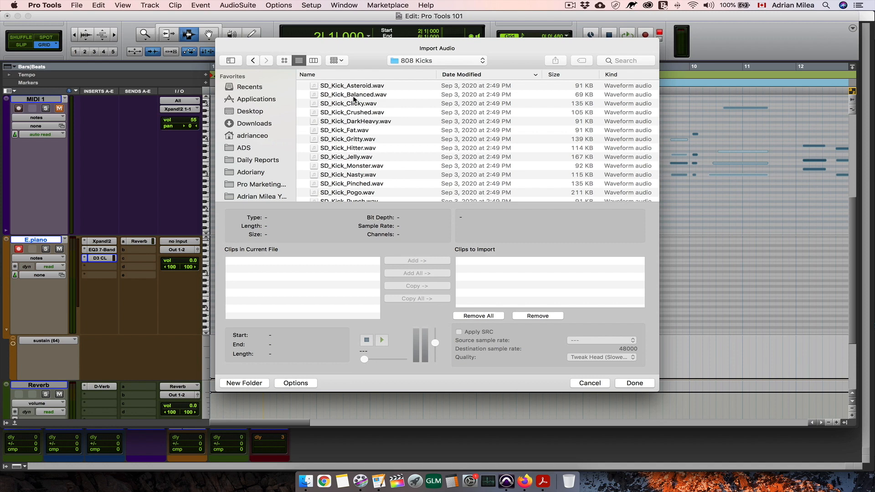
{"action": "left_click", "coordinate": [355, 95]}
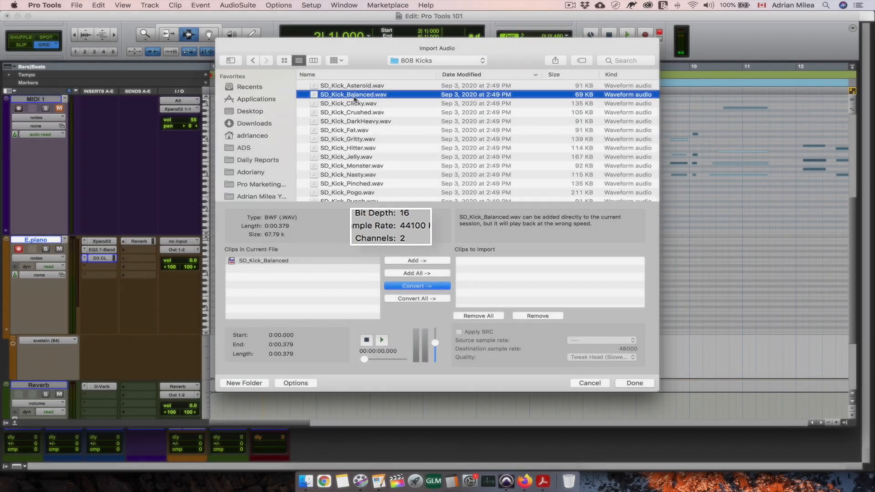
{"action": "left_click", "coordinate": [355, 98]}
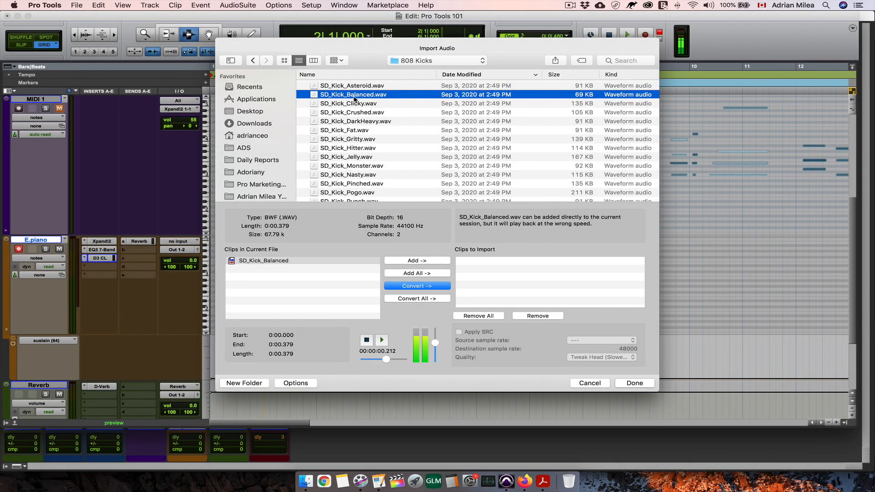
{"action": "left_click", "coordinate": [414, 286]}
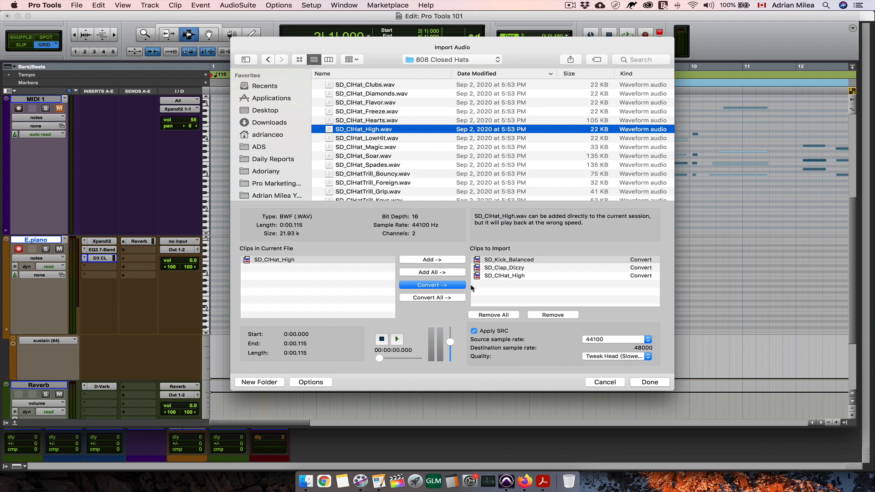
Import the converted kick, clap and closed hi-hat samples into the Audio Files folder on new tracks.
{"action": "left_click", "coordinate": [650, 383]}
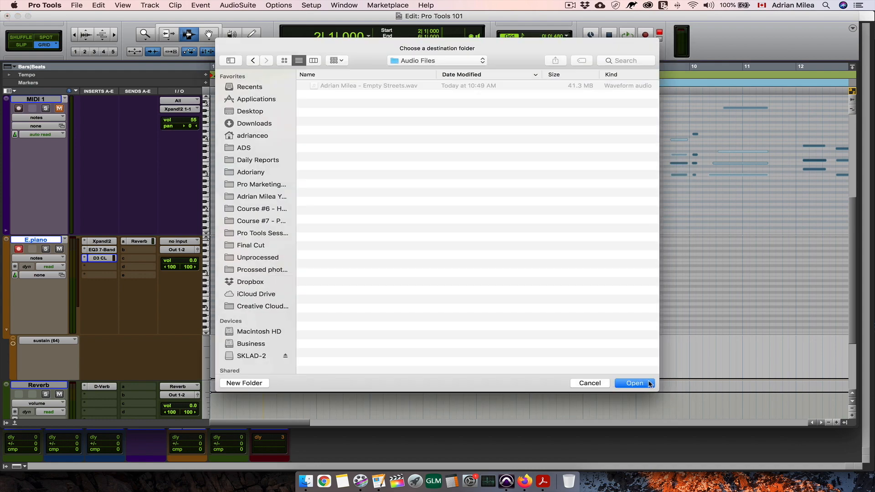
{"action": "left_click", "coordinate": [650, 384]}
{"action": "key", "text": "Return"}
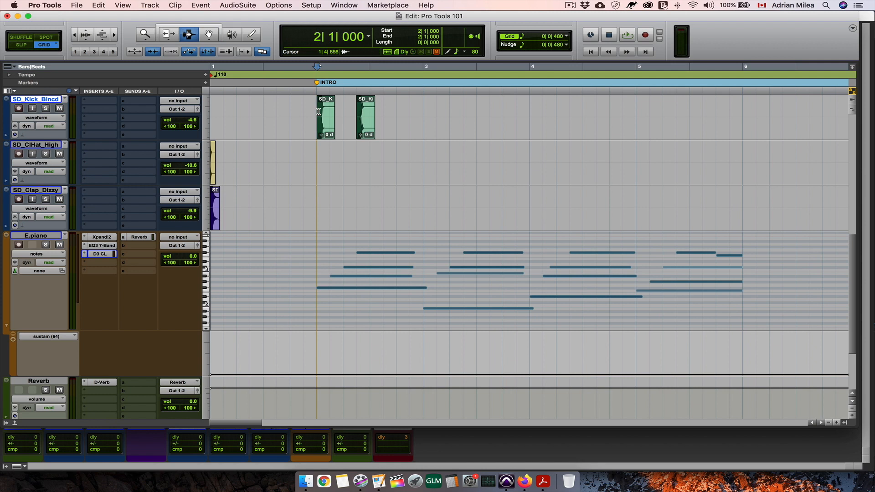
Select bar 2 of the kick track, duplicate the pattern three times and play back bars 2 through 5.
{"action": "left_click_drag", "start_coordinate": [317, 114], "coordinate": [422, 115]}
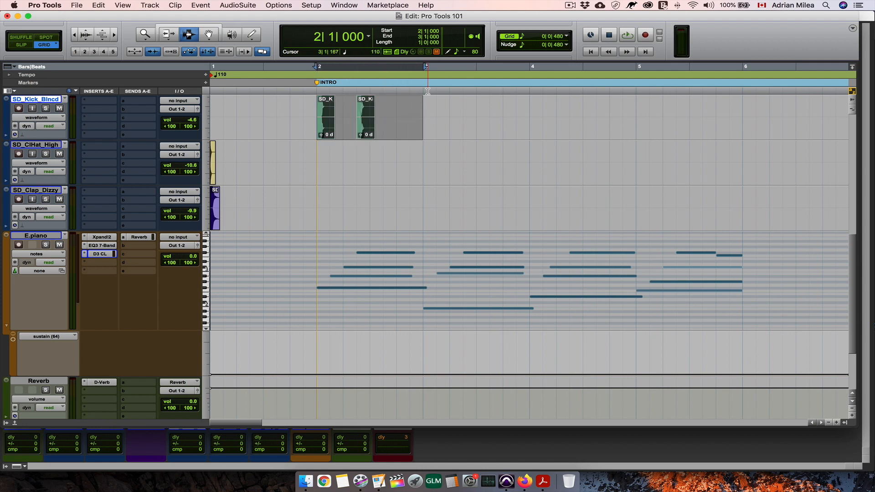
{"action": "key", "text": "super+d"}
{"action": "key", "text": "super+d"}
{"action": "key", "text": "super+d"}
{"action": "left_click_drag", "start_coordinate": [744, 163], "coordinate": [316, 162]}
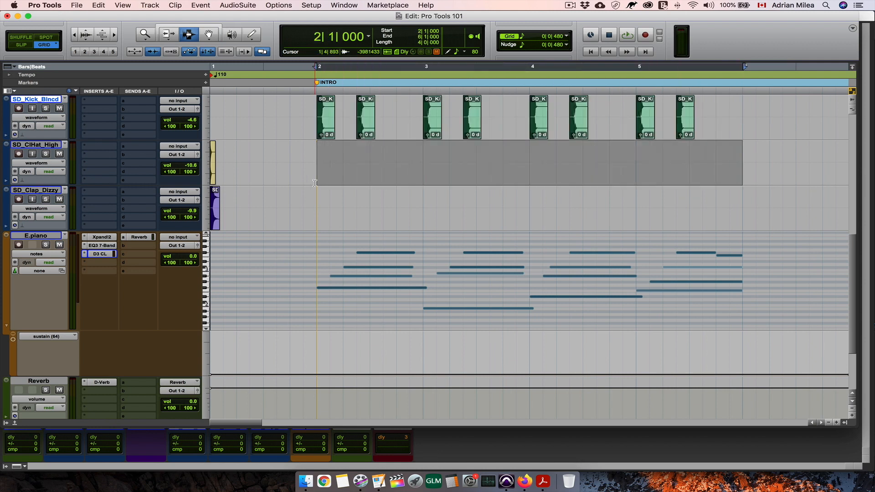
{"action": "key", "text": "space"}
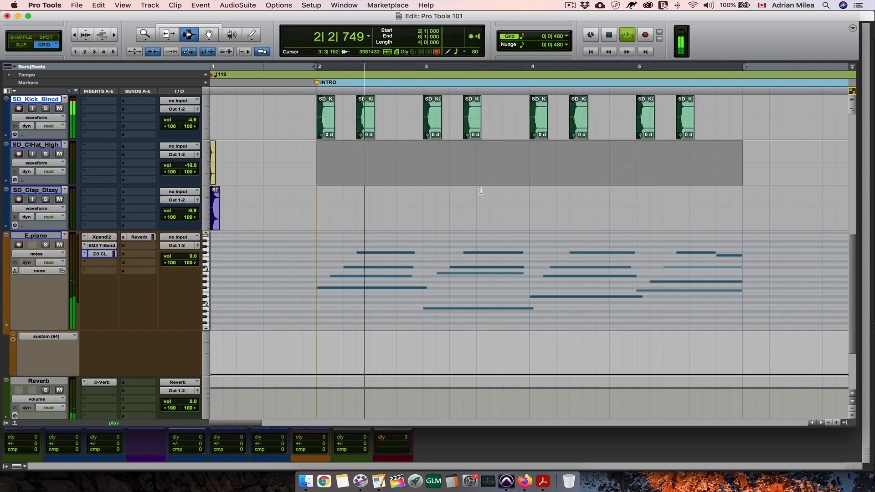
Duplicate the clap pattern from bar 2 three times, audition it and lower the clap track's volume to -13.9 dB.
{"action": "left_click", "coordinate": [236, 165]}
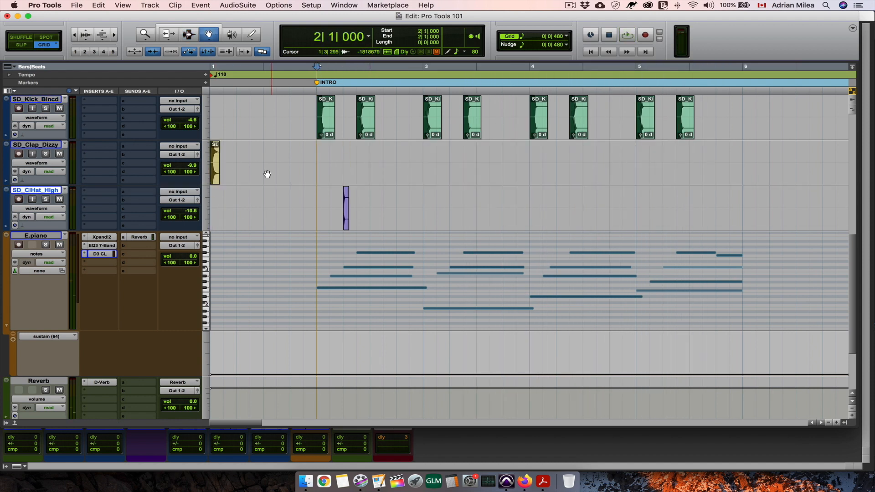
{"action": "left_click_drag", "start_coordinate": [424, 162], "coordinate": [318, 178]}
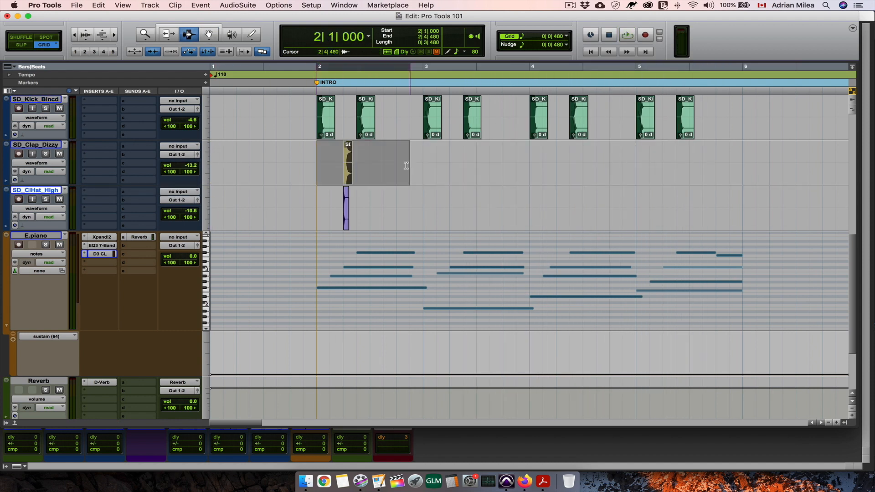
{"action": "key", "text": "super+d"}
{"action": "key", "text": "super+d"}
{"action": "key", "text": "super+d"}
{"action": "key", "text": "space"}
{"action": "key", "text": "space"}
{"action": "left_click_drag", "start_coordinate": [192, 165], "coordinate": [191, 168]}
Move the closed hi-hat clip to the start of bar 2, copy it along the bar and audition the pattern.
{"action": "left_click_drag", "start_coordinate": [347, 212], "coordinate": [320, 212]}
{"action": "left_click_drag", "start_coordinate": [319, 212], "coordinate": [373, 213]}
{"action": "left_click_drag", "start_coordinate": [372, 212], "coordinate": [386, 213]}
{"action": "key", "text": "space"}
{"action": "key", "text": "space"}
Set the grid to 1/16 note and duplicate the one-bar hi-hat pattern three times from bar 2.
{"action": "left_click", "coordinate": [567, 36]}
{"action": "left_click_drag", "start_coordinate": [333, 209], "coordinate": [424, 209]}
{"action": "key", "text": "super+d"}
{"action": "key", "text": "super+d"}
{"action": "key", "text": "super+d"}
Copy the last hi-hat of bar 5 twice to form two adjacent 1/16-note hits in beat 4, and audition them.
{"action": "scroll", "coordinate": [544, 208], "scroll_direction": "right", "scroll_amount": 5}
{"action": "left_click", "coordinate": [380, 208]}
{"action": "left_click", "coordinate": [585, 208]}
{"action": "scroll", "coordinate": [585, 208], "scroll_direction": "right", "scroll_amount": 2}
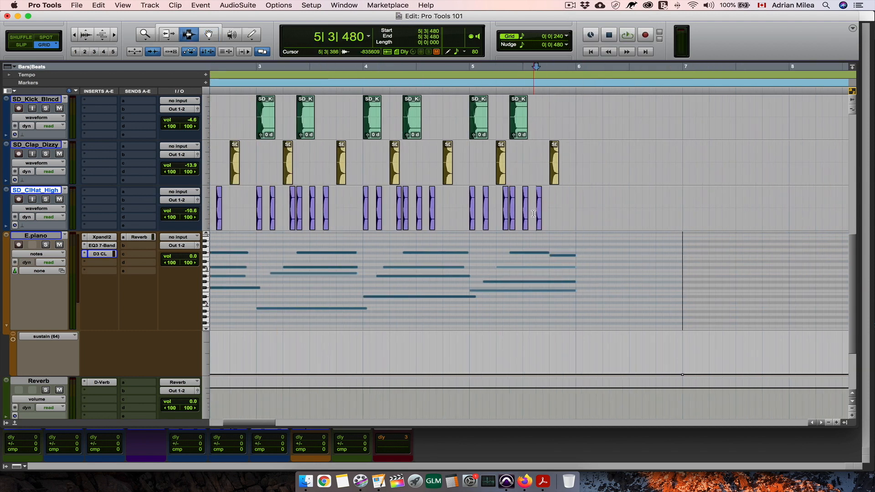
{"action": "key", "text": "F8"}
{"action": "left_click", "coordinate": [540, 216]}
{"action": "left_click_drag", "start_coordinate": [539, 216], "coordinate": [560, 217]}
{"action": "left_click_drag", "start_coordinate": [559, 217], "coordinate": [566, 217]}
{"action": "left_click", "coordinate": [534, 210]}
{"action": "key", "text": "space"}
{"action": "key", "text": "space"}
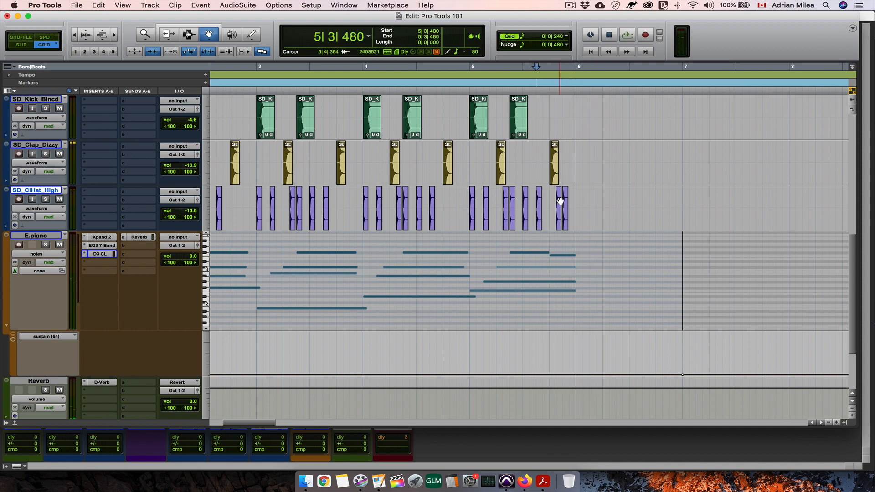
Copy the hi-hat on the second half of beat 3 in bar 5 a 1/16 note later and play from bar 5.
{"action": "scroll", "coordinate": [502, 122], "scroll_direction": "right", "scroll_amount": 2}
{"action": "left_click_drag", "start_coordinate": [483, 208], "coordinate": [490, 207]}
{"action": "left_click", "coordinate": [479, 70]}
{"action": "key", "text": "space"}
{"action": "key", "text": "space"}
{"action": "left_click", "coordinate": [413, 71]}
{"action": "key", "text": "space"}
{"action": "key", "text": "space"}
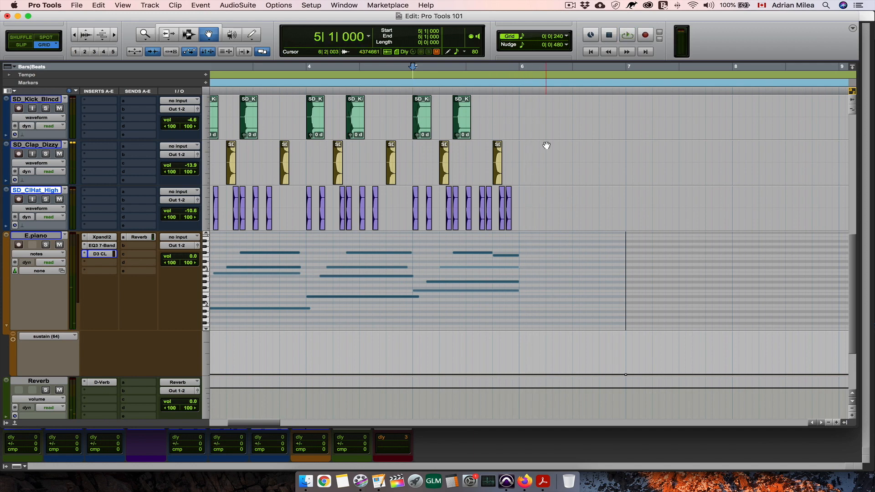
Set the grid to 1/32 note, place a closely spaced hi-hat copy in bar 5 and play it back.
{"action": "left_click", "coordinate": [567, 38]}
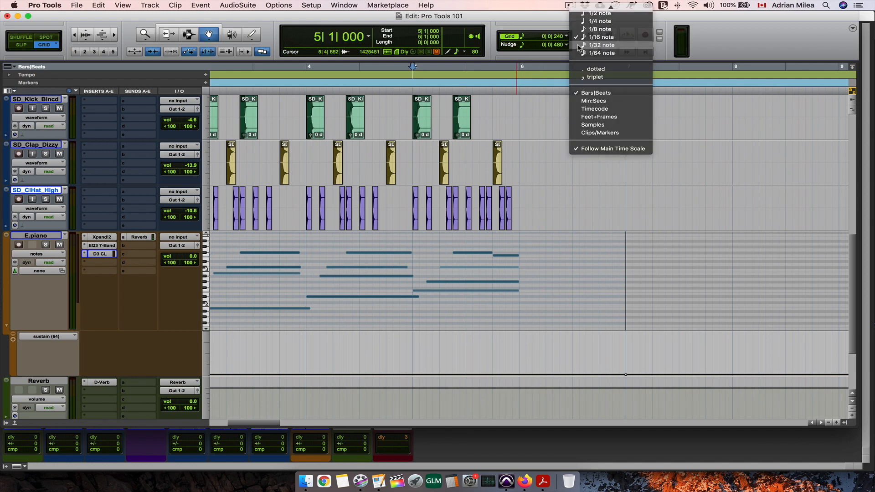
{"action": "left_click", "coordinate": [586, 46]}
{"action": "key", "text": "t"}
{"action": "key", "text": "t"}
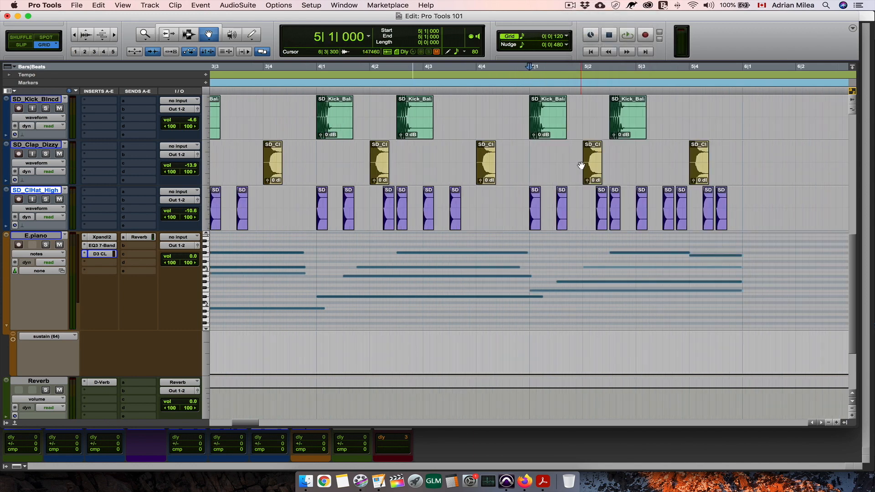
{"action": "scroll", "coordinate": [581, 166], "scroll_direction": "right", "scroll_amount": 5}
{"action": "left_click", "coordinate": [470, 70]}
{"action": "key", "text": "space"}
{"action": "mouse_move", "coordinate": [591, 208]}
{"action": "left_mouse_down"}
{"action": "mouse_move", "coordinate": [626, 208]}
{"action": "mouse_move", "coordinate": [596, 208]}
{"action": "left_mouse_up"}
{"action": "key", "text": "space"}
Add another hi-hat hit to the fill in bar 5 on the 1/32-note grid and audition the result.
{"action": "left_click", "coordinate": [550, 70]}
{"action": "mouse_move", "coordinate": [627, 208]}
{"action": "left_mouse_down"}
{"action": "mouse_move", "coordinate": [641, 209]}
{"action": "mouse_move", "coordinate": [614, 208]}
{"action": "left_mouse_up"}
{"action": "left_click", "coordinate": [364, 70]}
{"action": "key", "text": "space"}
{"action": "key", "text": "space"}
{"action": "key", "text": "r"}
{"action": "key", "text": "r"}
{"action": "key", "text": "r"}
Play the session in the Mix window and try the kick at +4.5 dB, settling its volume at -4.9 dB.
{"action": "key", "text": "super+equal"}
{"action": "left_click", "coordinate": [279, 427]}
{"action": "key", "text": "super+equal"}
{"action": "left_click", "coordinate": [265, 69]}
{"action": "key", "text": "space"}
{"action": "key", "text": "super+equal"}
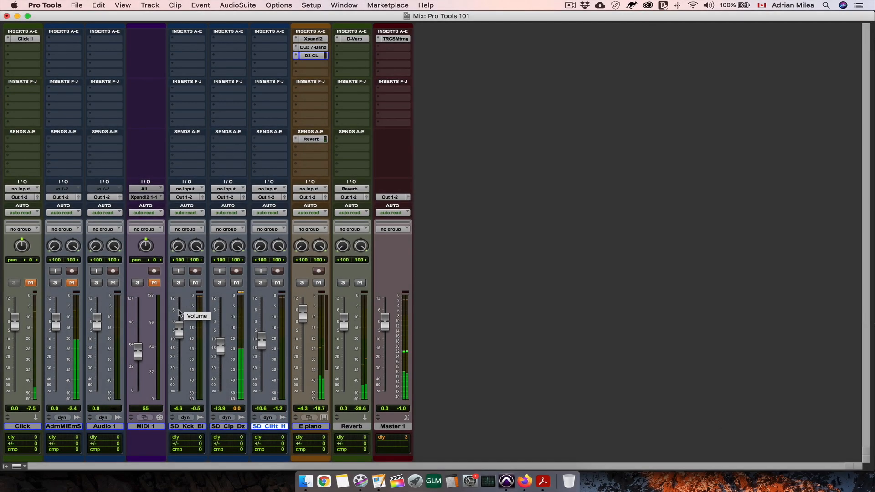
{"action": "left_click_drag", "start_coordinate": [180, 332], "coordinate": [181, 315]}
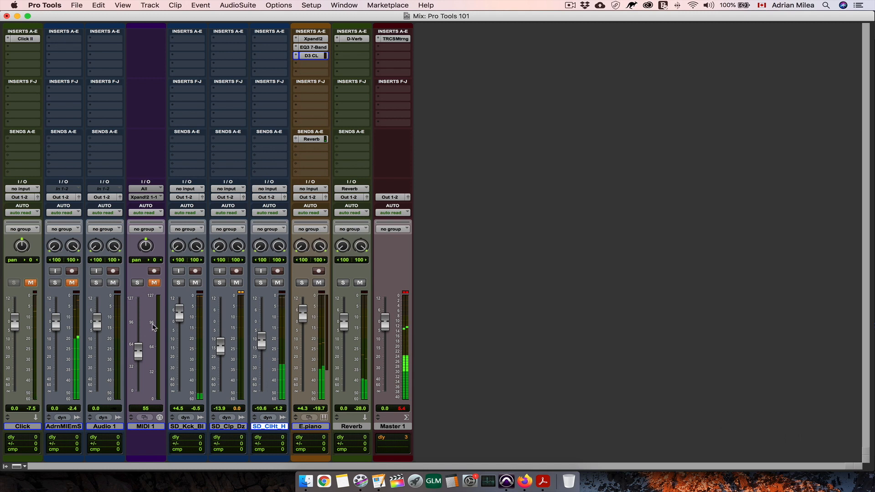
{"action": "key", "text": "space"}
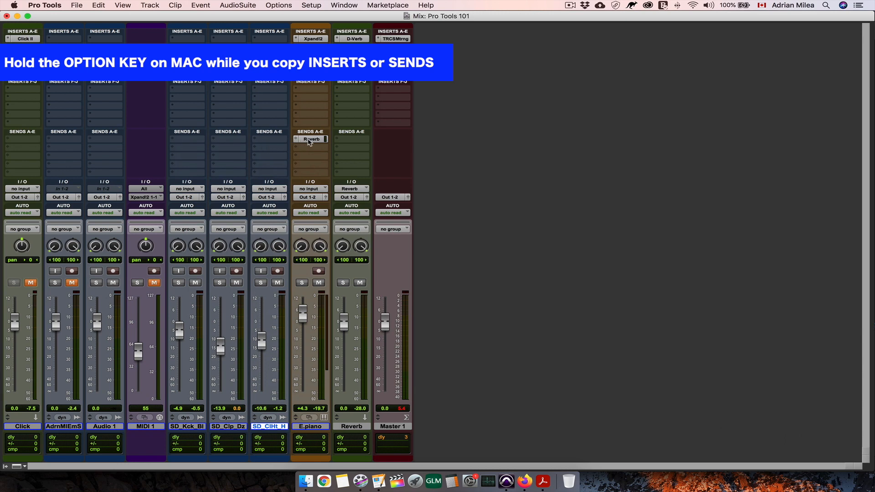
Copy the E.piano track's Reverb send to the clap track and lower the copied send's level.
{"action": "left_click_drag", "start_coordinate": [308, 142], "coordinate": [219, 142]}
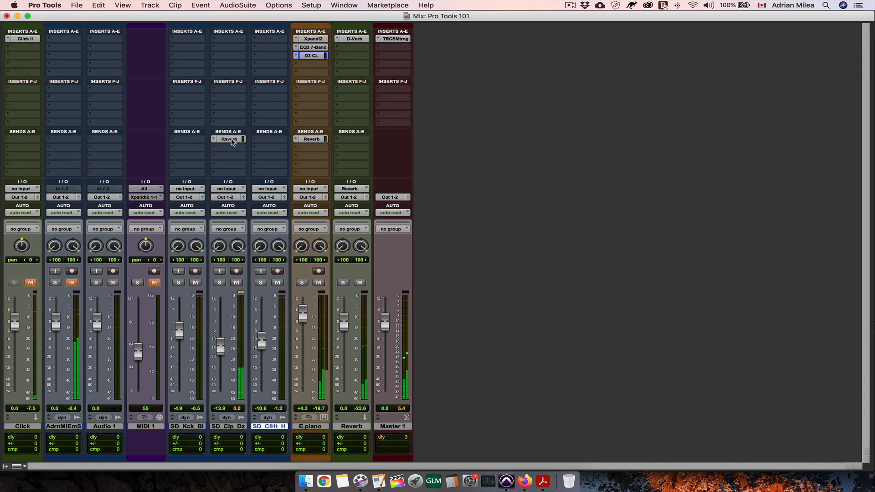
{"action": "left_click", "coordinate": [230, 139]}
{"action": "left_click_drag", "start_coordinate": [568, 211], "coordinate": [570, 246]}
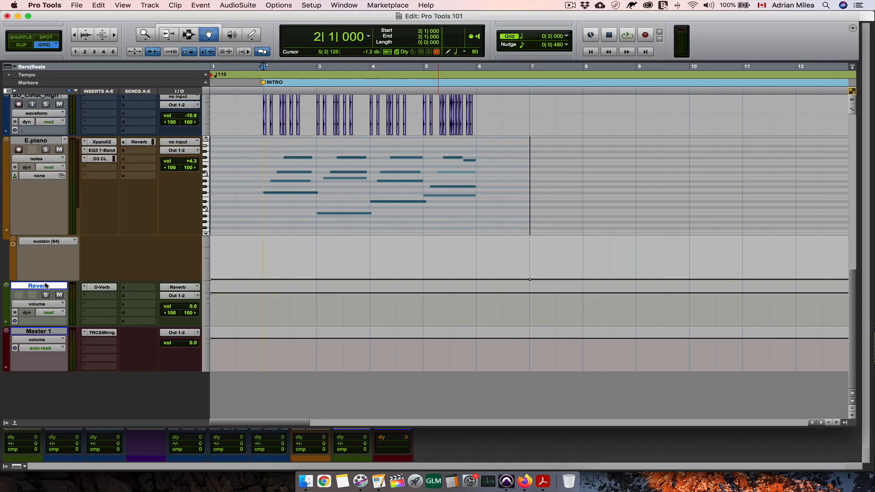
Create one new mono audio track in samples below the Reverb track.
{"action": "right_click", "coordinate": [46, 286]}
{"action": "left_click", "coordinate": [74, 381]}
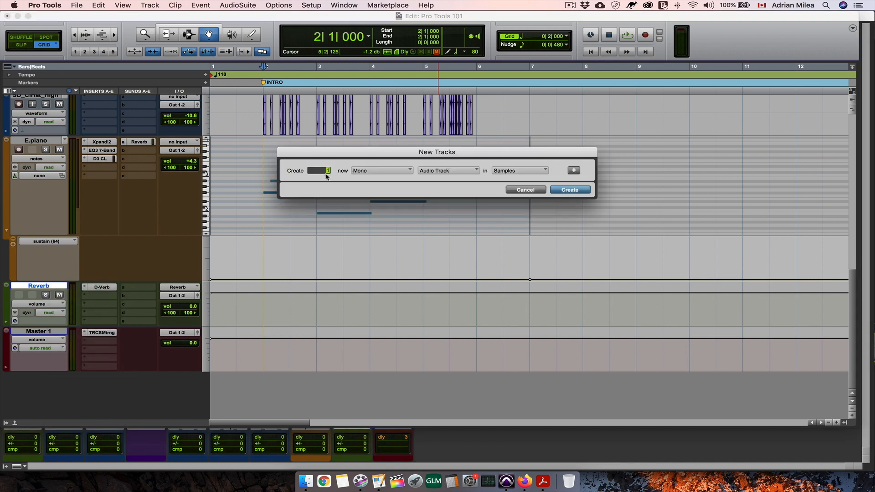
{"action": "left_click", "coordinate": [388, 171]}
{"action": "left_click", "coordinate": [388, 172]}
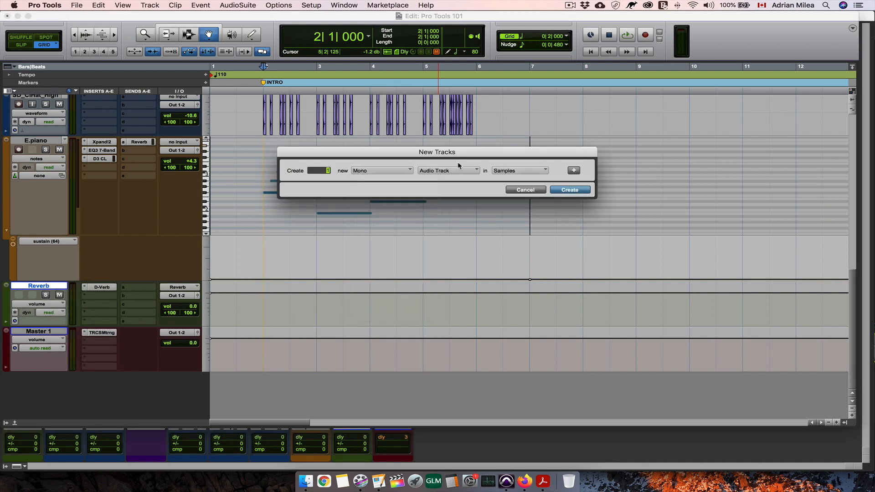
{"action": "left_click", "coordinate": [568, 191]}
Rename the new audio track as VOX 1.
{"action": "double_click", "coordinate": [46, 331]}
{"action": "type", "text": "VOX 1"}
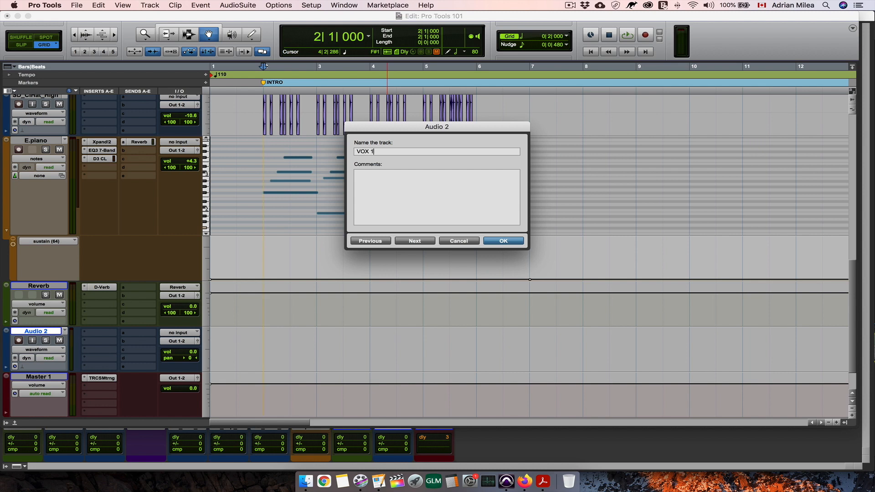
{"action": "key", "text": "Return"}
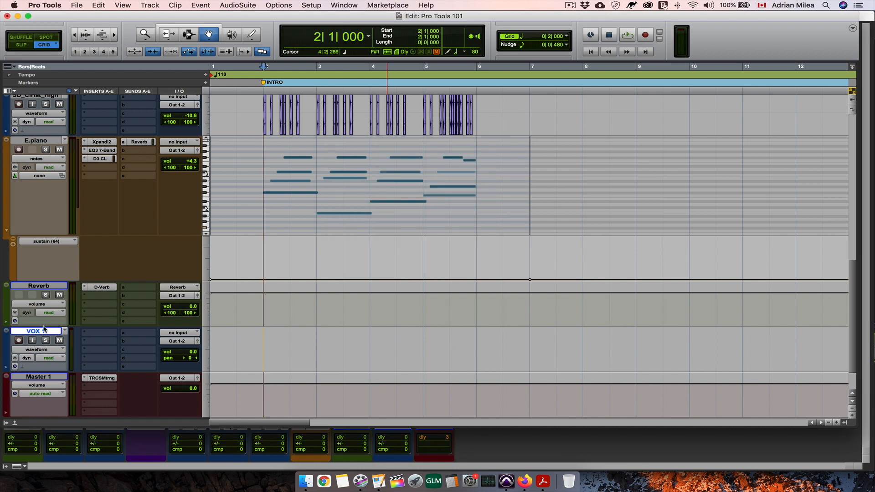
Examine the input choices available for the VOX 1 track and leave its input unassigned.
{"action": "left_click", "coordinate": [179, 333]}
{"action": "mouse_move", "coordinate": [191, 360]}
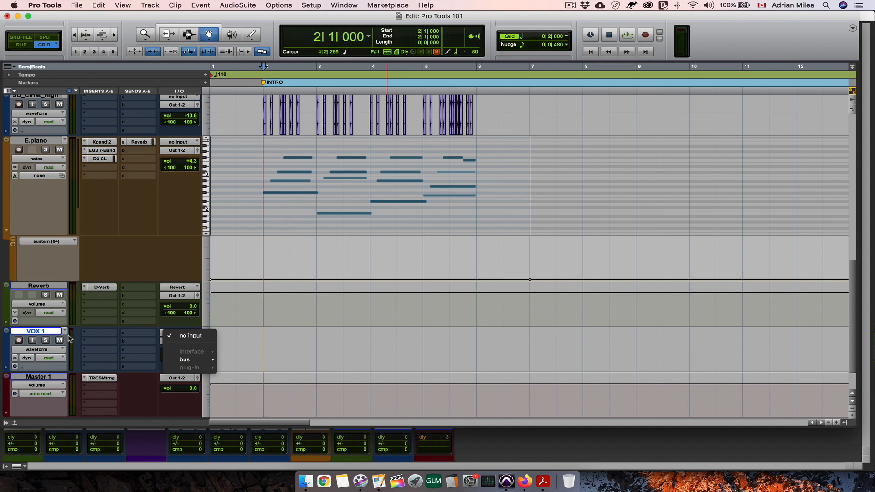
{"action": "left_click", "coordinate": [50, 334]}
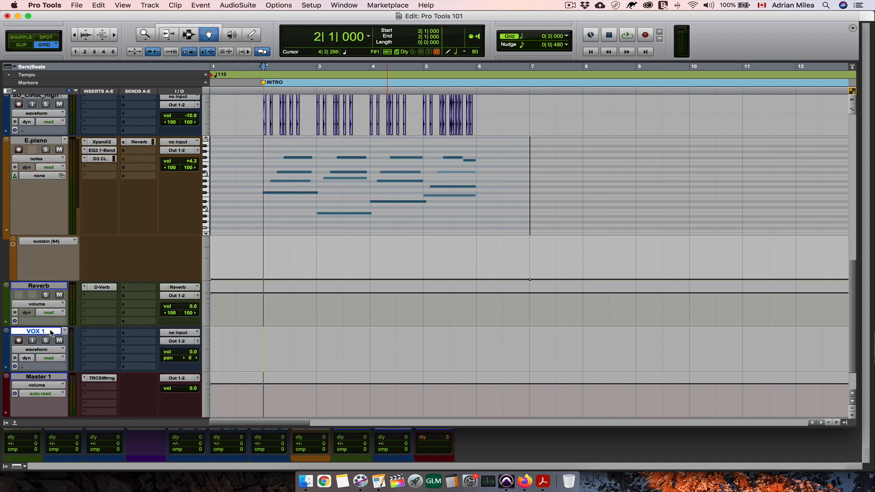
Change the playback engine to HD Native Thunderbolt and accept saving the session and quitting Pro Tools.
{"action": "left_click", "coordinate": [318, 6]}
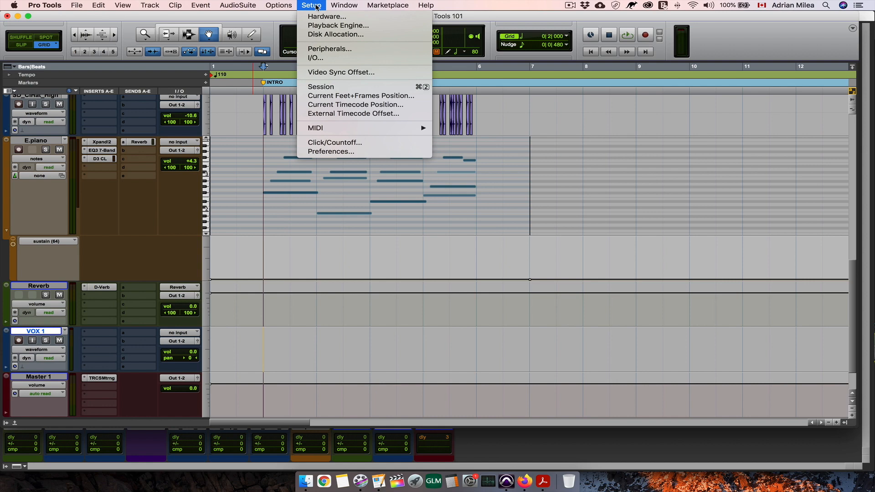
{"action": "left_click", "coordinate": [338, 26]}
{"action": "left_click", "coordinate": [454, 130]}
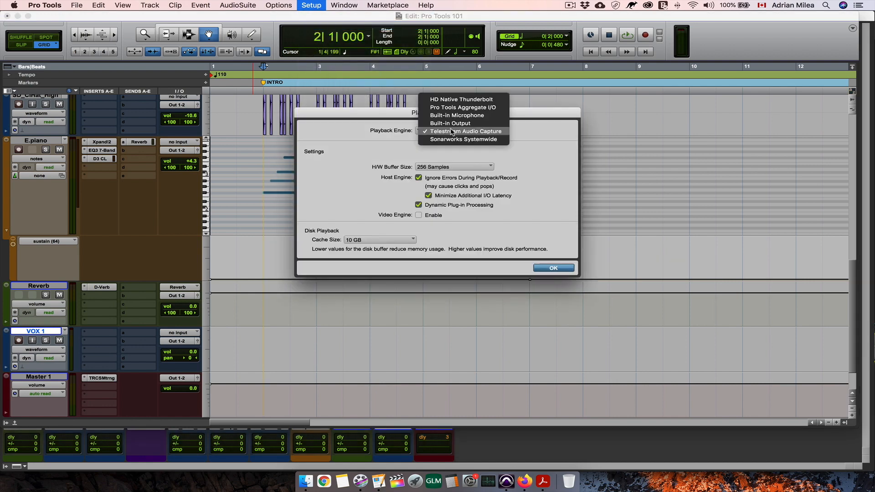
{"action": "left_click", "coordinate": [455, 96]}
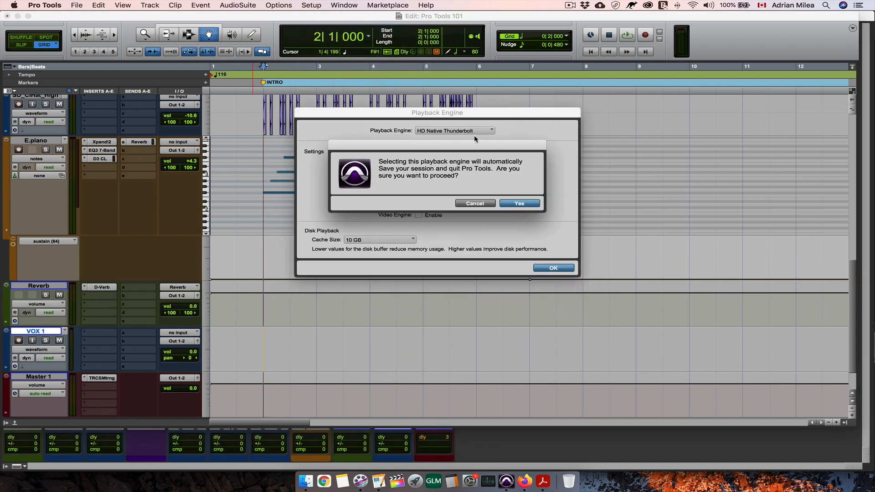
{"action": "left_click", "coordinate": [524, 202]}
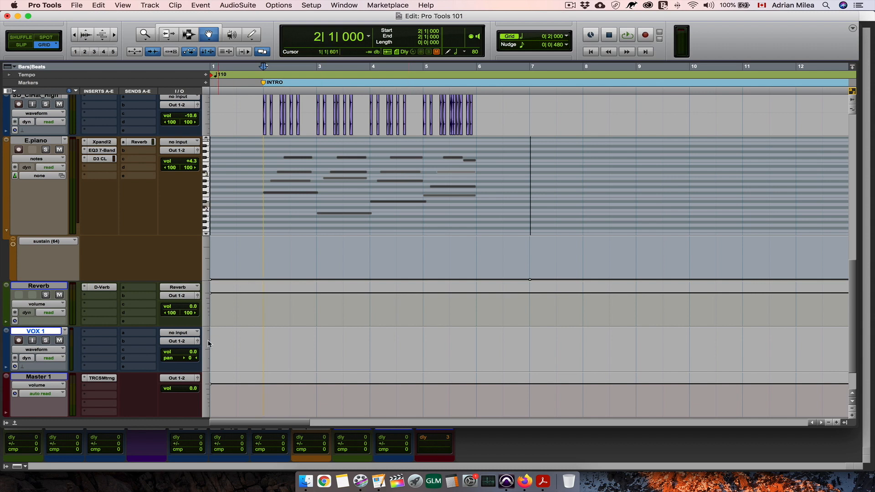
Assign interface input A 1 (Mono) to the VOX 1 track and arm the track for recording.
{"action": "left_click", "coordinate": [179, 333]}
{"action": "mouse_move", "coordinate": [190, 355]}
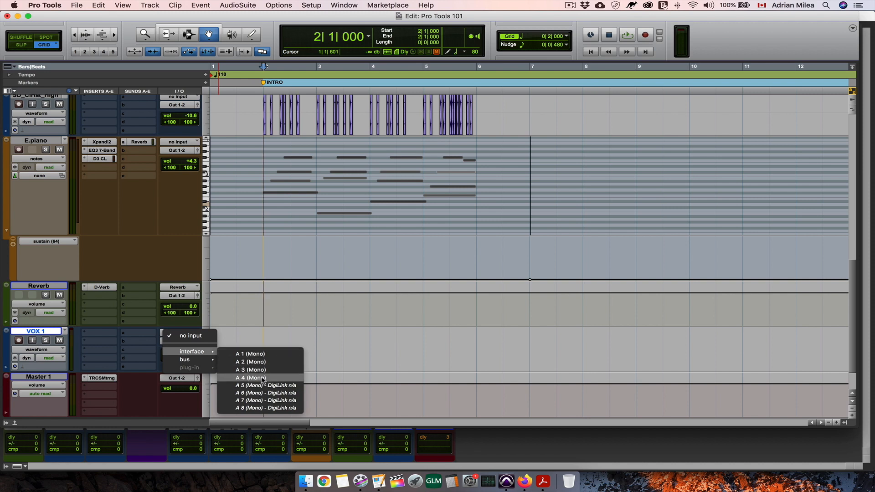
{"action": "left_click", "coordinate": [269, 356]}
{"action": "left_click", "coordinate": [18, 341]}
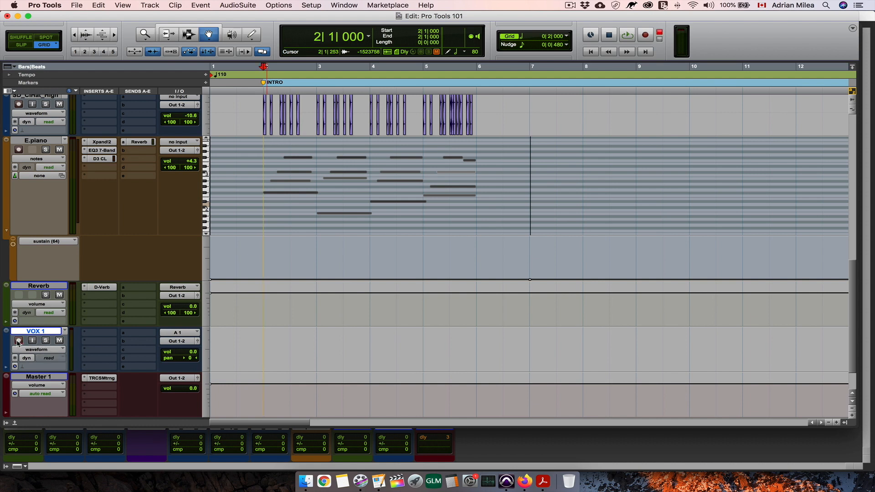
Record a take of just over one bar on VOX 1 starting at bar 2, and disarm the track.
{"action": "left_click", "coordinate": [645, 35]}
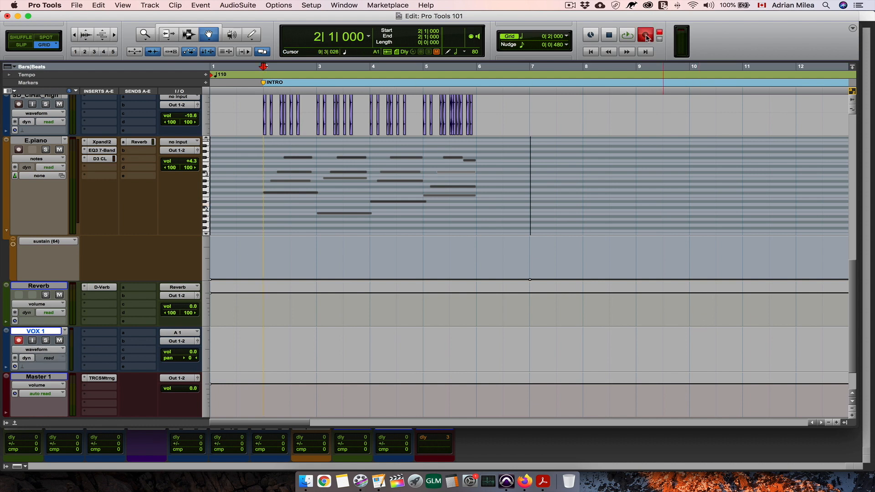
{"action": "key", "text": "space"}
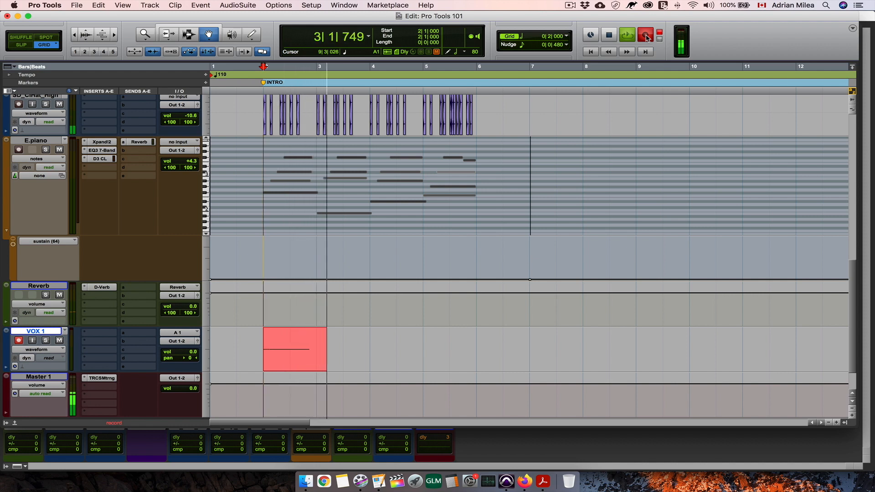
{"action": "key", "text": "space"}
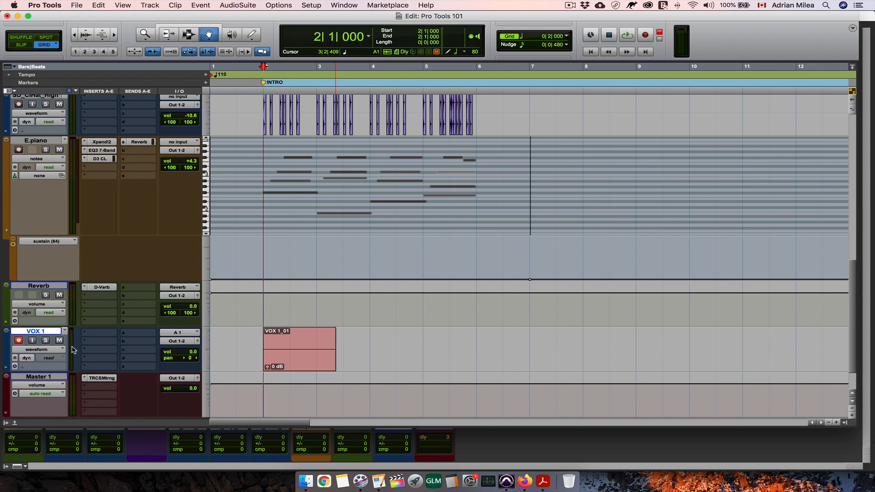
{"action": "left_click", "coordinate": [19, 341]}
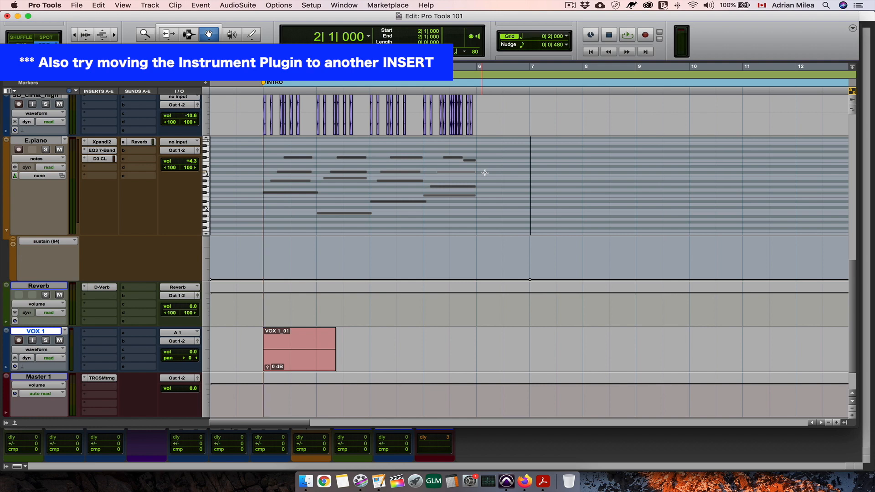
Duplicate the E.piano instrument track with its notes, inserts and Reverb send.
{"action": "left_click", "coordinate": [41, 142]}
{"action": "right_click", "coordinate": [42, 142]}
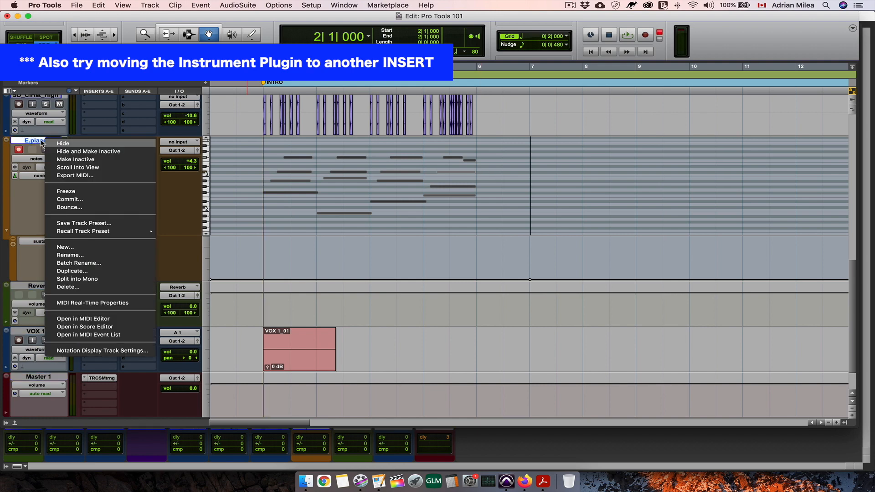
{"action": "left_click", "coordinate": [87, 274]}
{"action": "left_click", "coordinate": [484, 251]}
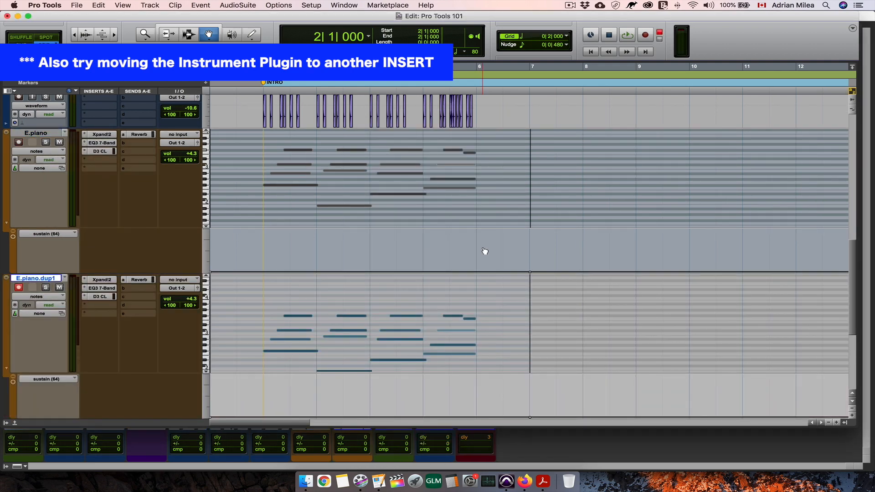
Delete the original E.piano track, keeping its duplicate, and save the session.
{"action": "right_click", "coordinate": [50, 133]}
{"action": "left_click", "coordinate": [86, 284]}
{"action": "left_click", "coordinate": [520, 204]}
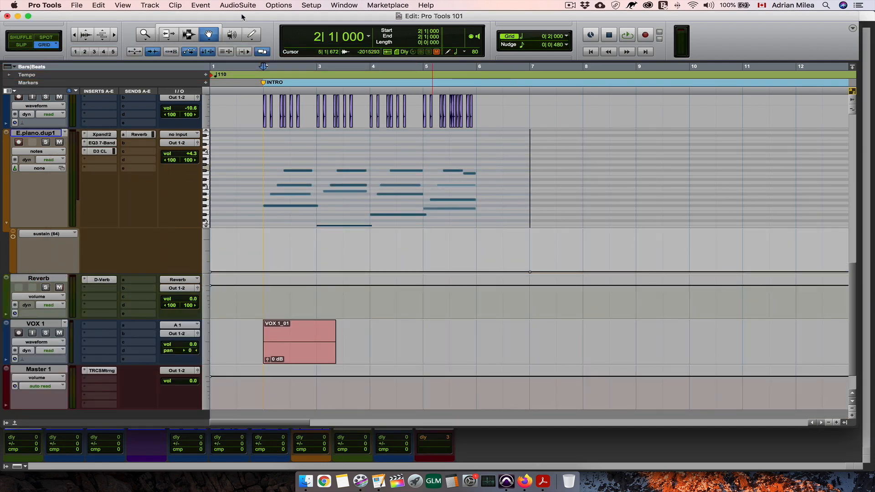
{"action": "left_click", "coordinate": [76, 5]}
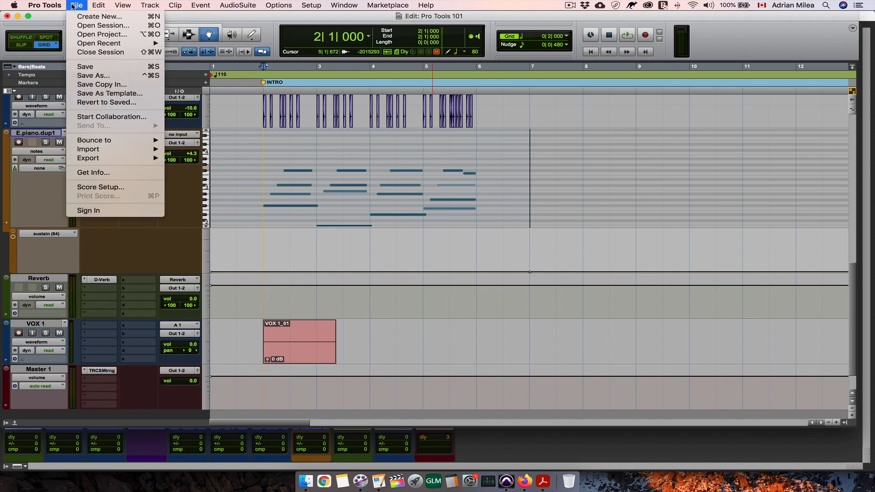
{"action": "left_click", "coordinate": [113, 67]}
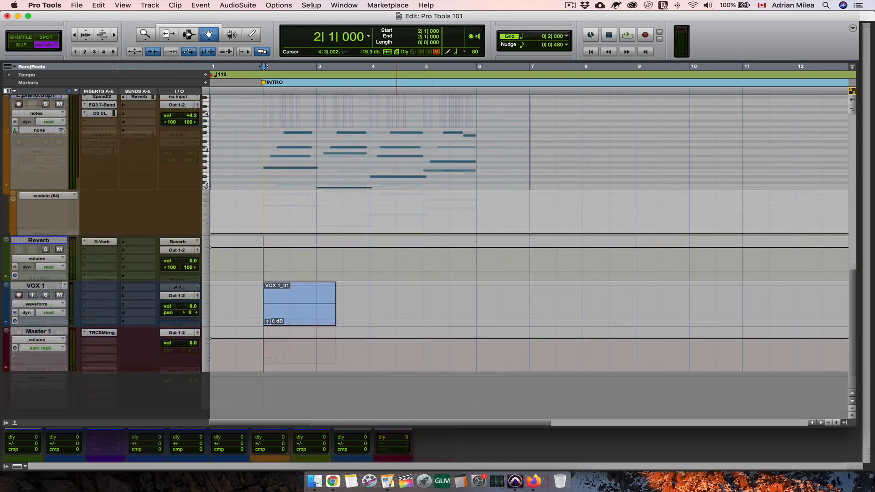
Open the Pro Tools preferences and inspect how many recent session backups the auto backup keeps.
{"action": "left_click", "coordinate": [312, 6]}
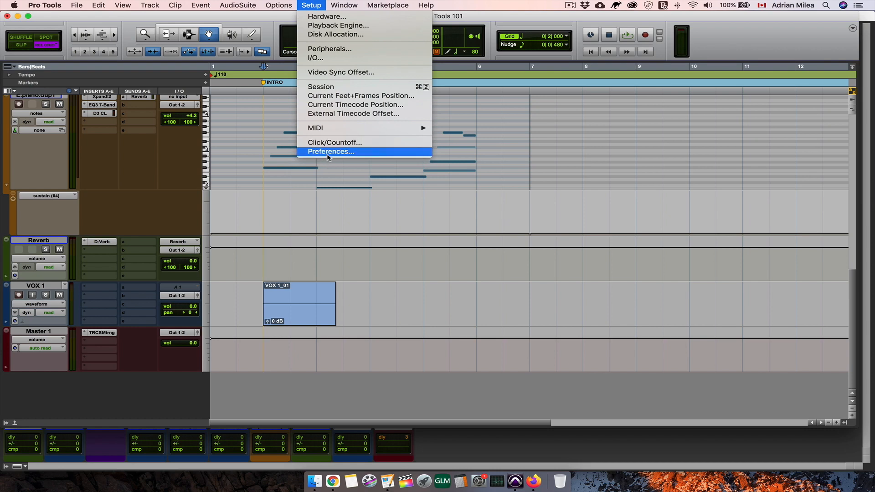
{"action": "left_click", "coordinate": [328, 151]}
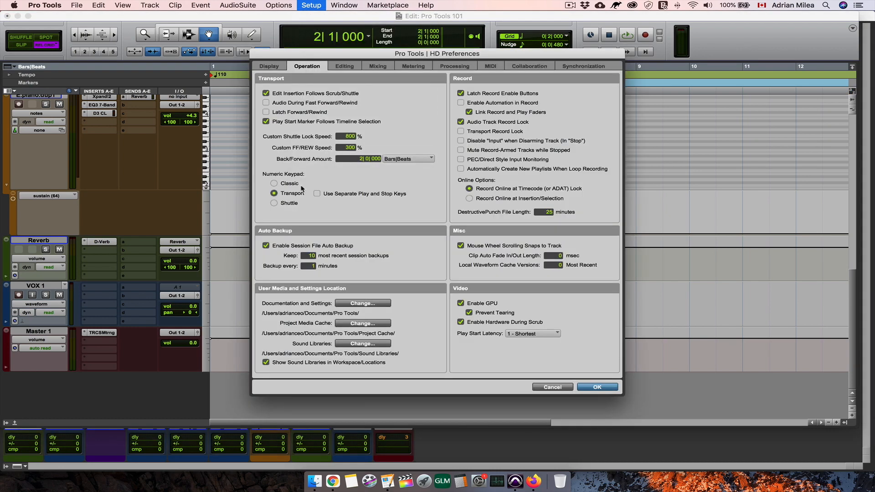
{"action": "left_click", "coordinate": [307, 256]}
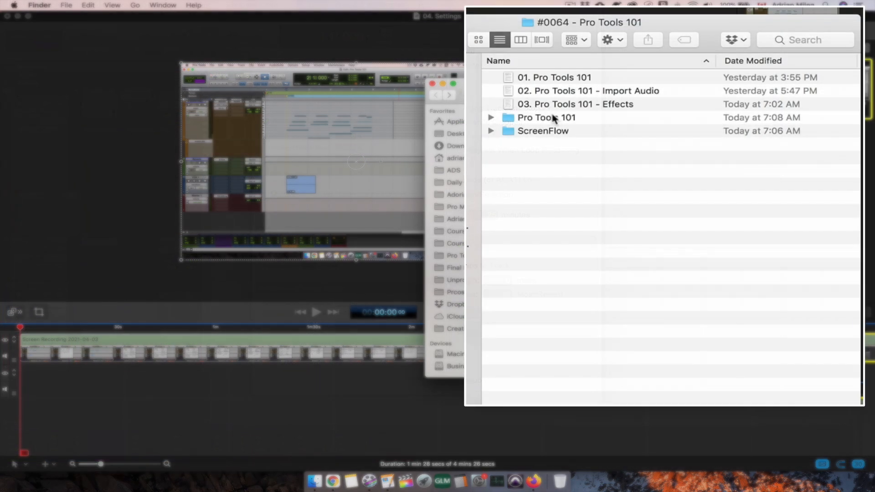
In Finder, open the Session File Backups folder inside Pro Tools 101 and sort the backup files by modification date.
{"action": "double_click", "coordinate": [553, 117]}
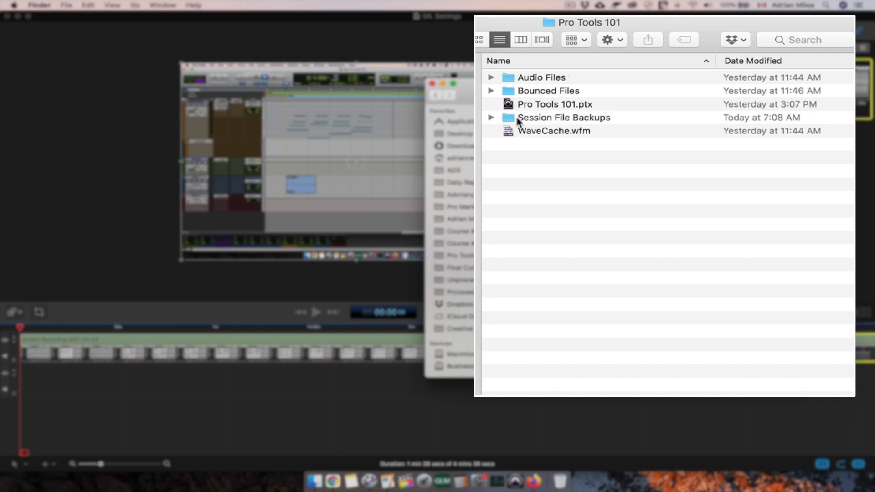
{"action": "double_click", "coordinate": [585, 120]}
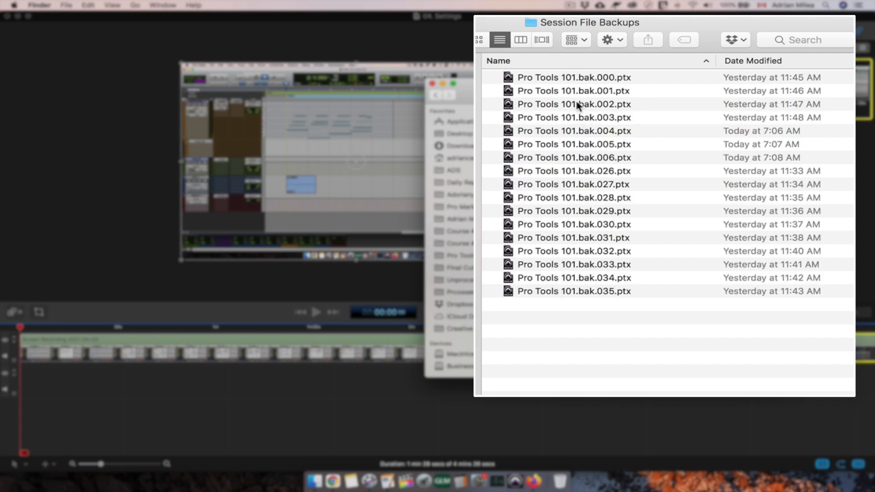
{"action": "left_click", "coordinate": [747, 61]}
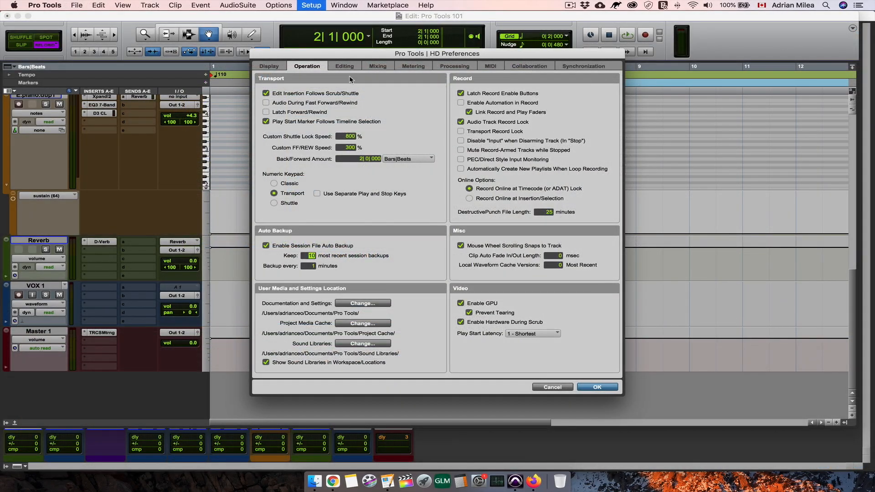
Back in Pro Tools, review the Editing, Mixing, Metering, Processing and Display preferences.
{"action": "left_click", "coordinate": [346, 68]}
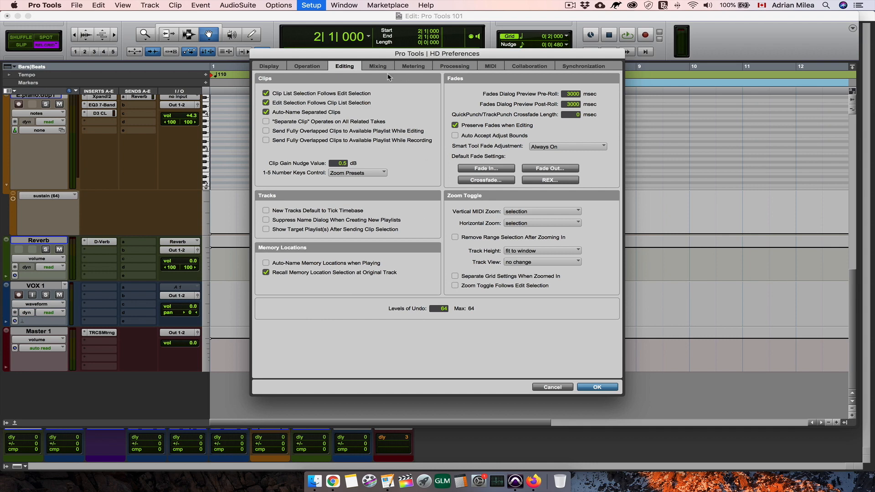
{"action": "left_click", "coordinate": [374, 67]}
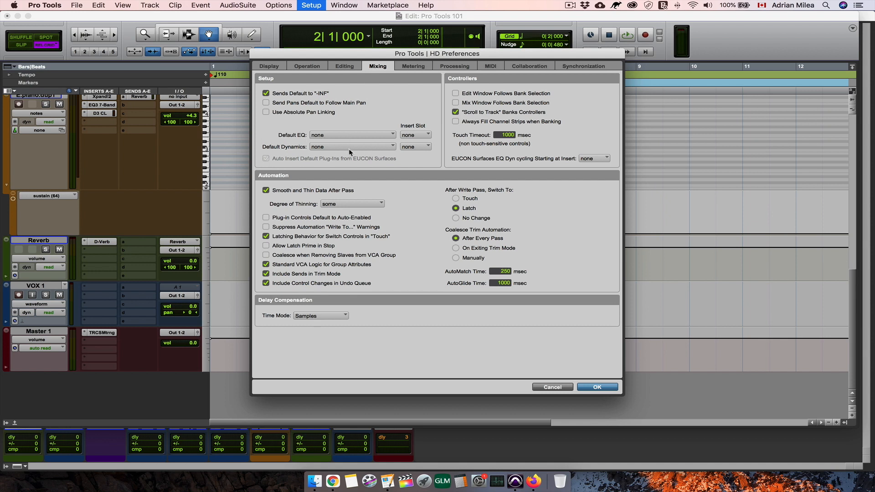
{"action": "left_click", "coordinate": [413, 66]}
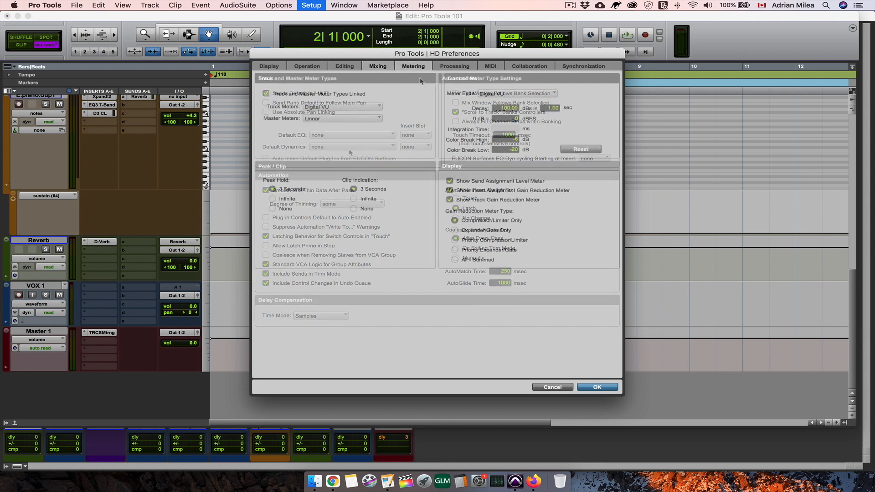
{"action": "left_click", "coordinate": [449, 68]}
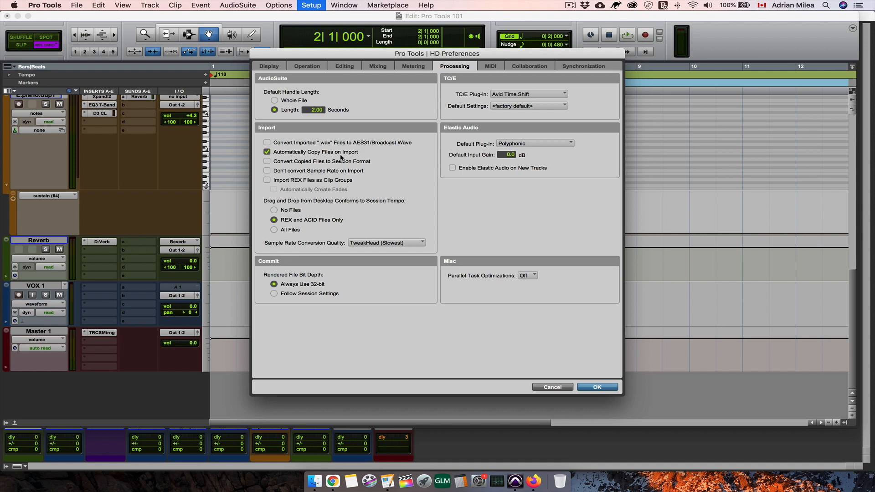
{"action": "left_click", "coordinate": [273, 68]}
{"action": "left_click", "coordinate": [377, 152]}
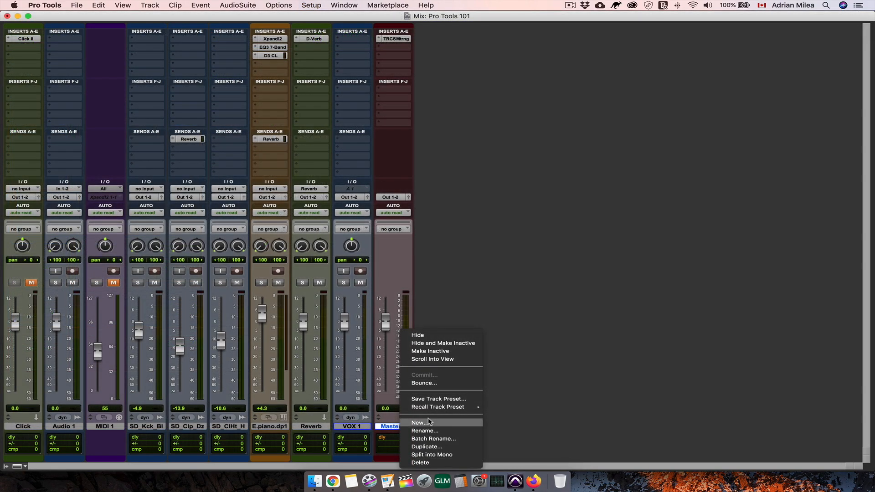
Create a new mono audio track after Master 1 and color it orange.
{"action": "left_click", "coordinate": [428, 421]}
{"action": "left_click", "coordinate": [563, 190]}
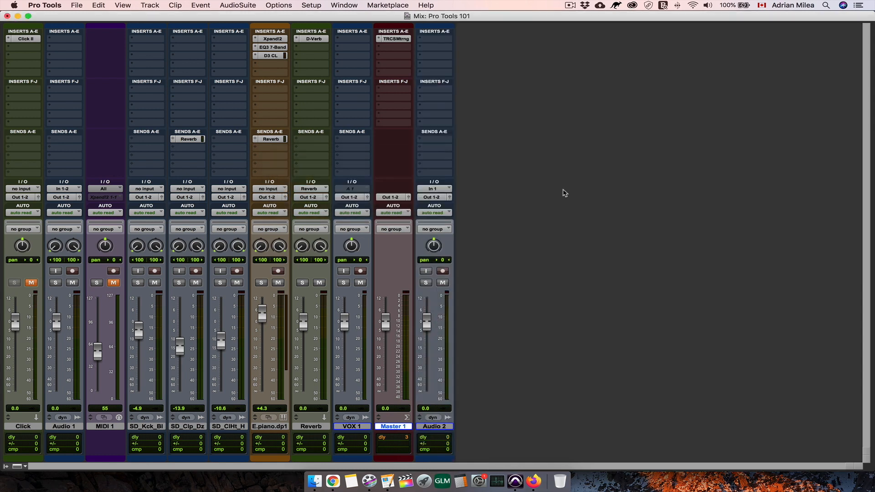
{"action": "double_click", "coordinate": [436, 462]}
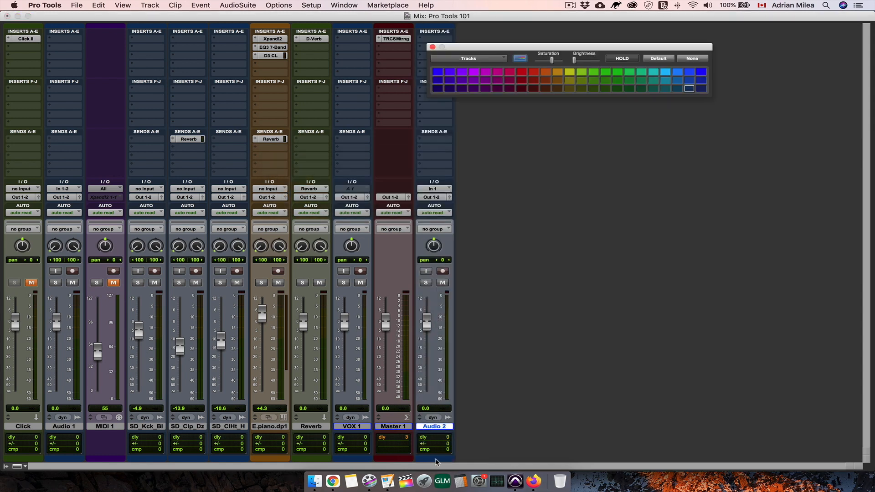
{"action": "left_click", "coordinate": [438, 72]}
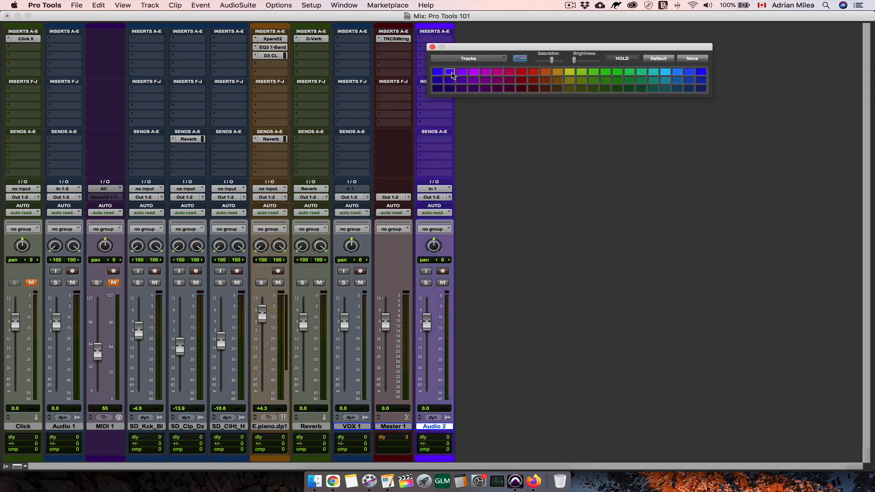
{"action": "left_click", "coordinate": [557, 71]}
Target Clips in Tracks in the color palette, try orange on the VOX 1 clip in the Edit window, and undo it.
{"action": "left_click", "coordinate": [494, 60]}
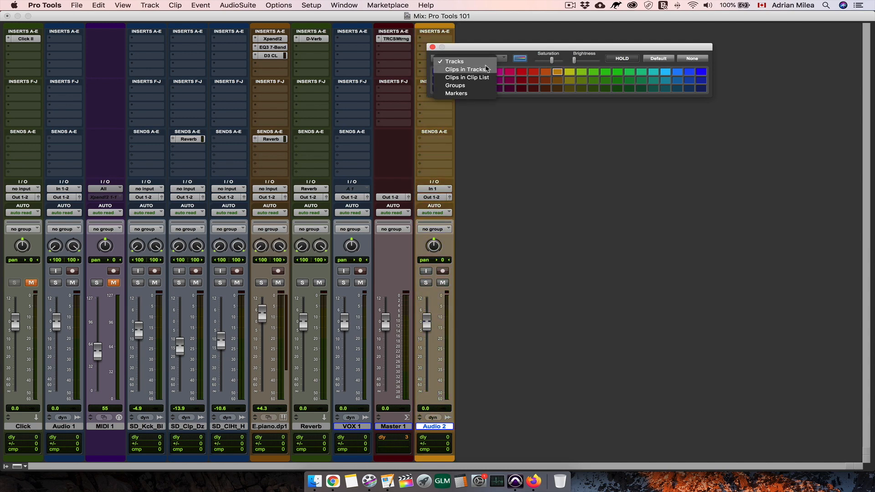
{"action": "left_click", "coordinate": [477, 69]}
{"action": "left_click", "coordinate": [510, 208]}
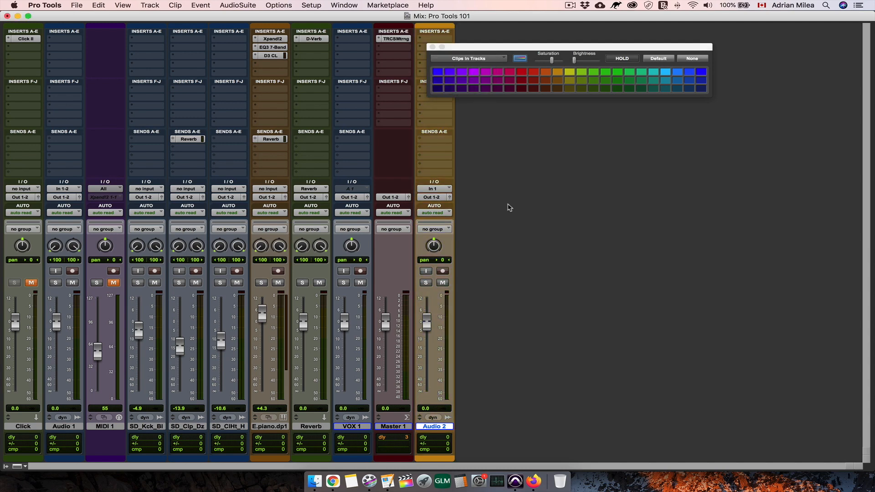
{"action": "key", "text": "super+="}
{"action": "left_click", "coordinate": [324, 302]}
{"action": "left_click", "coordinate": [557, 73]}
{"action": "left_click", "coordinate": [397, 69]}
{"action": "key", "text": "super+z"}
{"action": "key", "text": "super+="}
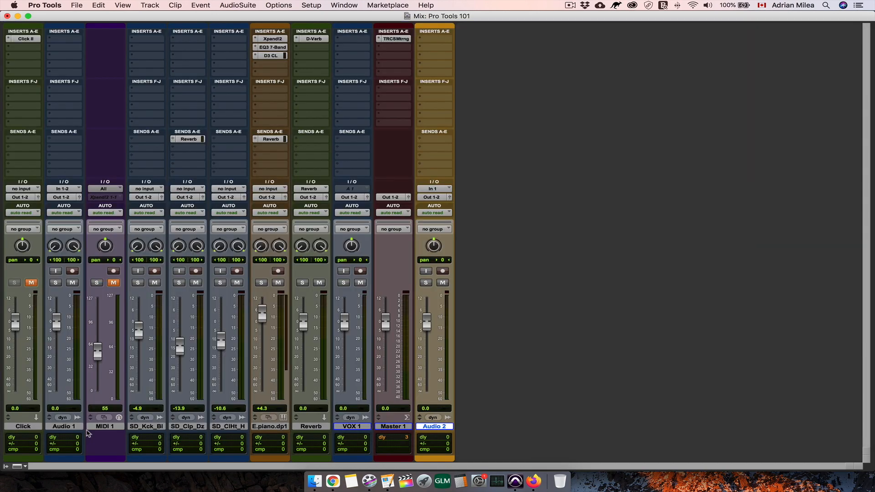
Color all tracks from SD_Kck through Audio 2 bright green and raise the palette's saturation slightly.
{"action": "left_click", "coordinate": [152, 427], "text": "shift"}
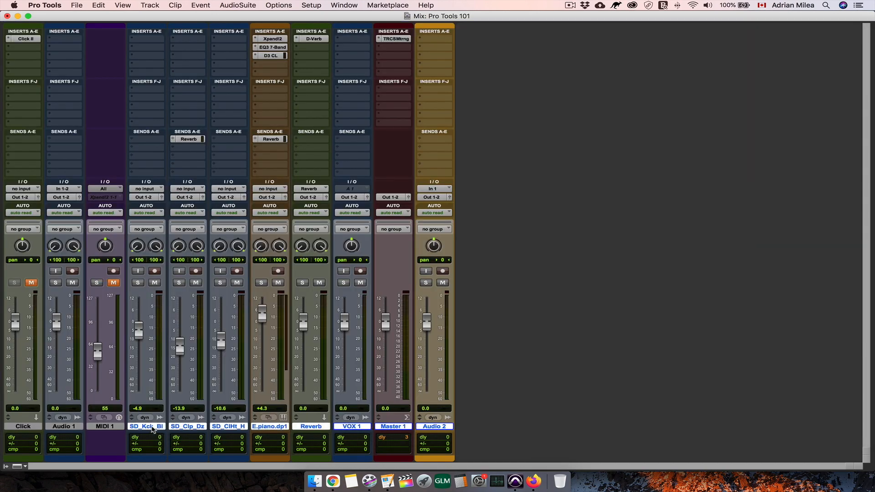
{"action": "double_click", "coordinate": [429, 459]}
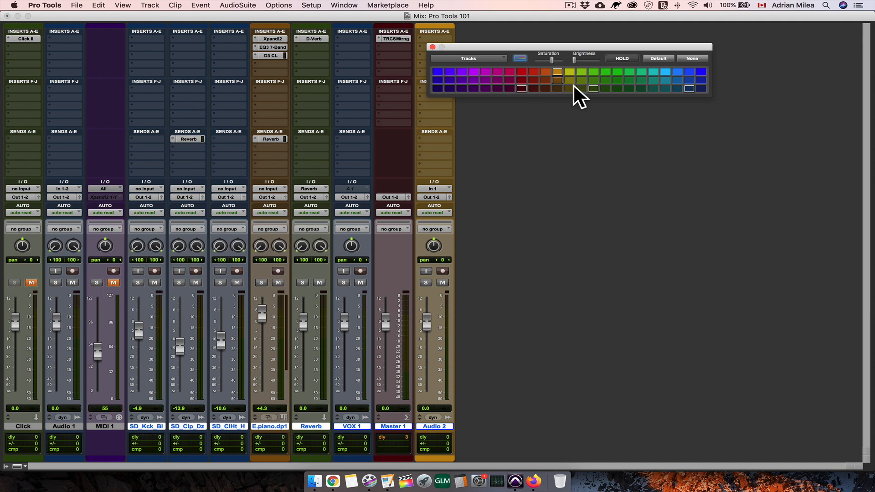
{"action": "left_click", "coordinate": [605, 72]}
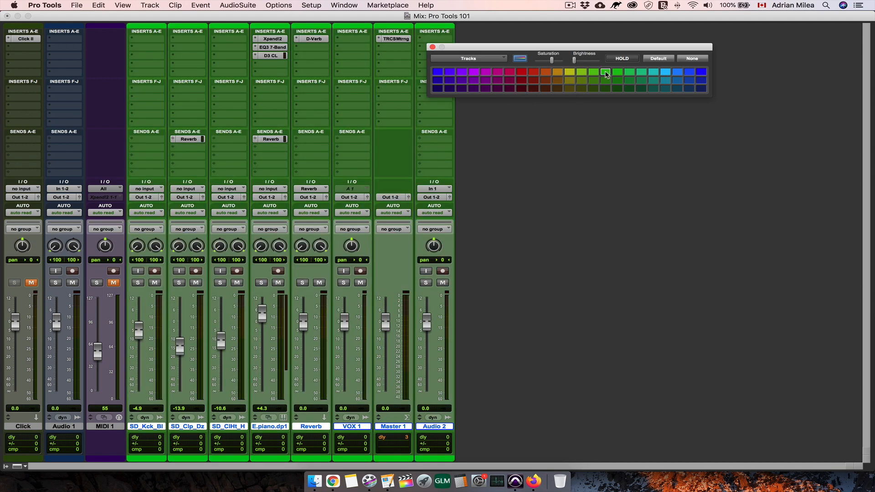
{"action": "mouse_move", "coordinate": [552, 61]}
{"action": "left_mouse_down"}
{"action": "mouse_move", "coordinate": [546, 65]}
{"action": "mouse_move", "coordinate": [560, 65]}
{"action": "left_mouse_up"}
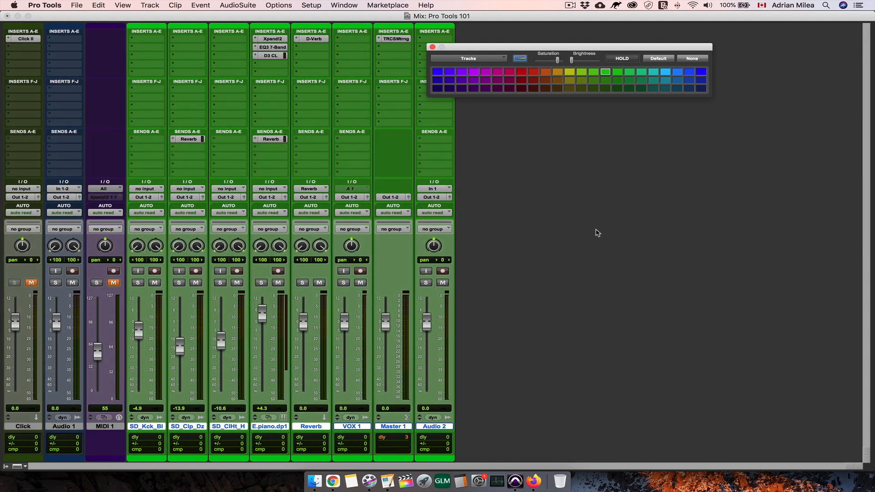
{"action": "left_click", "coordinate": [433, 47]}
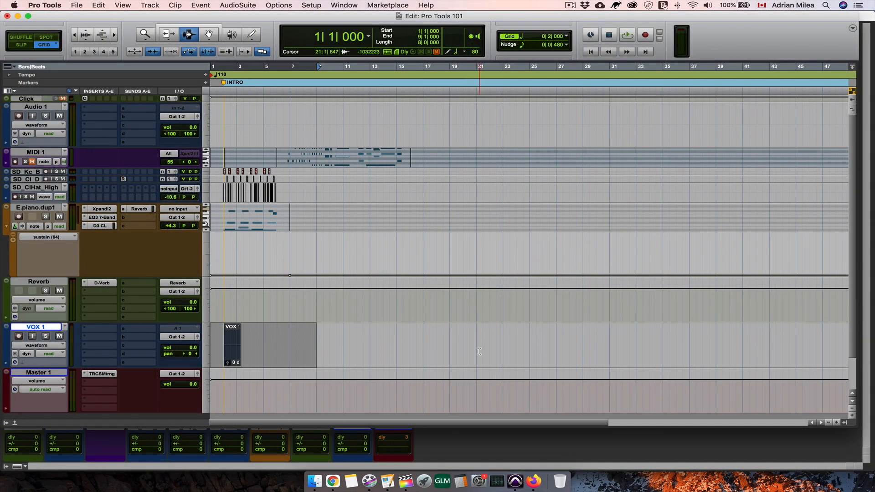
Select bars 1 to 17 on the VOX 1 track and open the Bounce to Disk settings.
{"action": "left_click", "coordinate": [477, 352]}
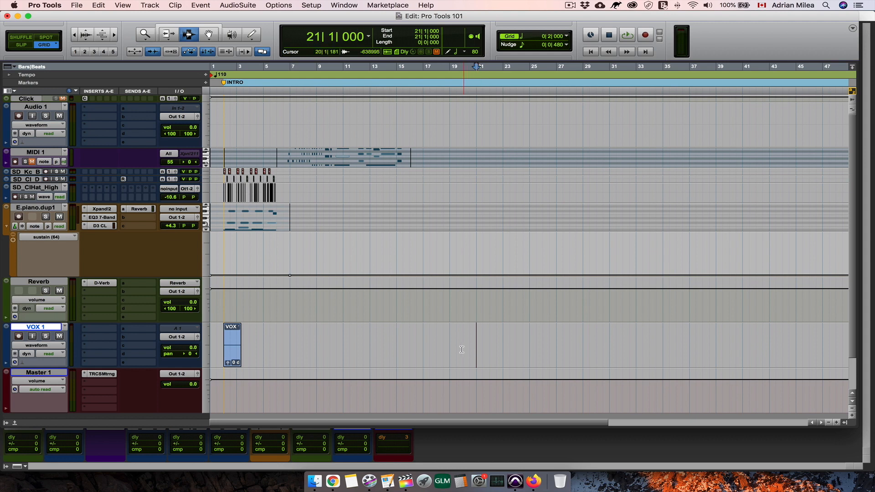
{"action": "left_click", "coordinate": [425, 351]}
{"action": "left_click_drag", "start_coordinate": [425, 352], "coordinate": [210, 351]}
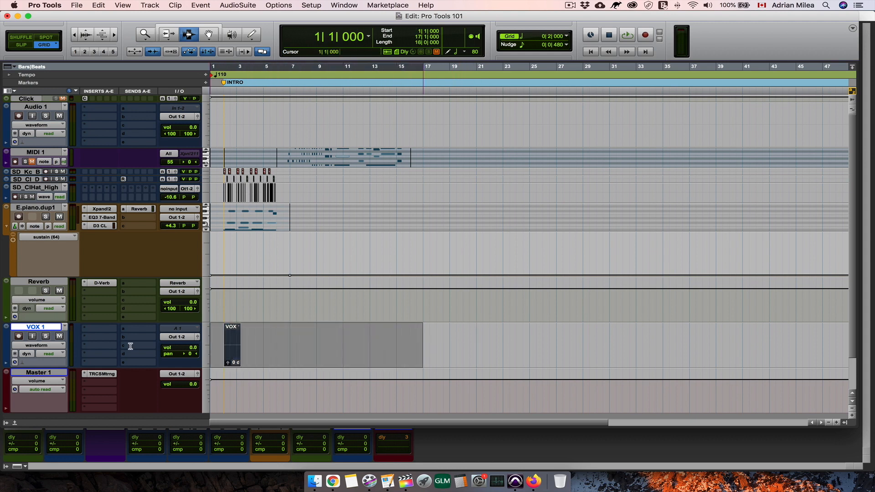
{"action": "left_click", "coordinate": [77, 5]}
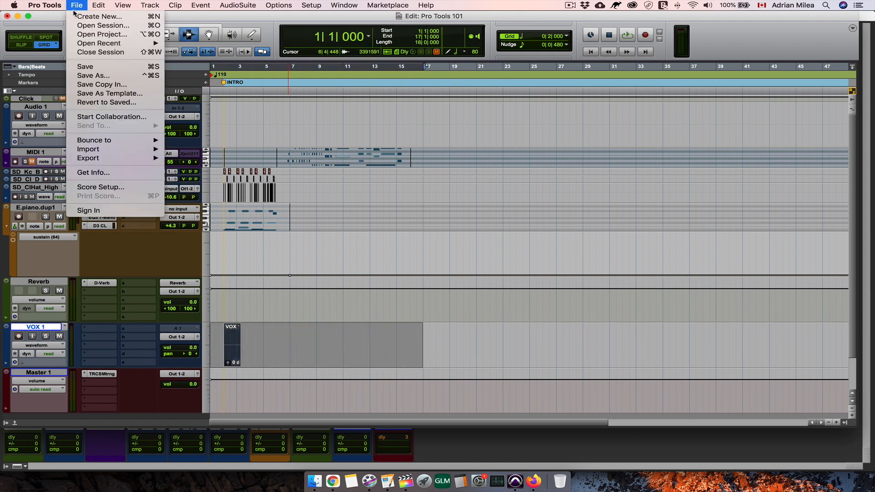
{"action": "mouse_move", "coordinate": [137, 142]}
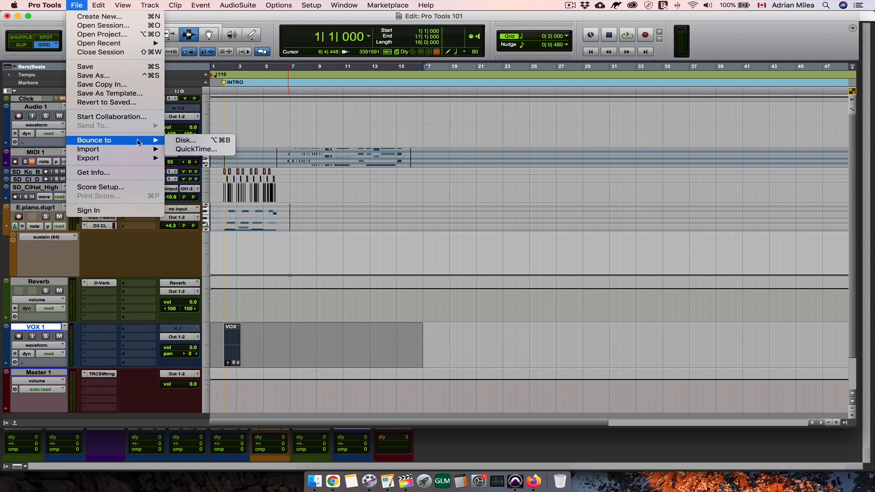
{"action": "left_click", "coordinate": [187, 141]}
Bounce Out 1-2 (Stereo) offline as a 24-bit, 48 kHz interleaved WAV, without an MP3 or adding it to the iTunes library.
{"action": "left_click", "coordinate": [405, 120]}
{"action": "left_click", "coordinate": [372, 135]}
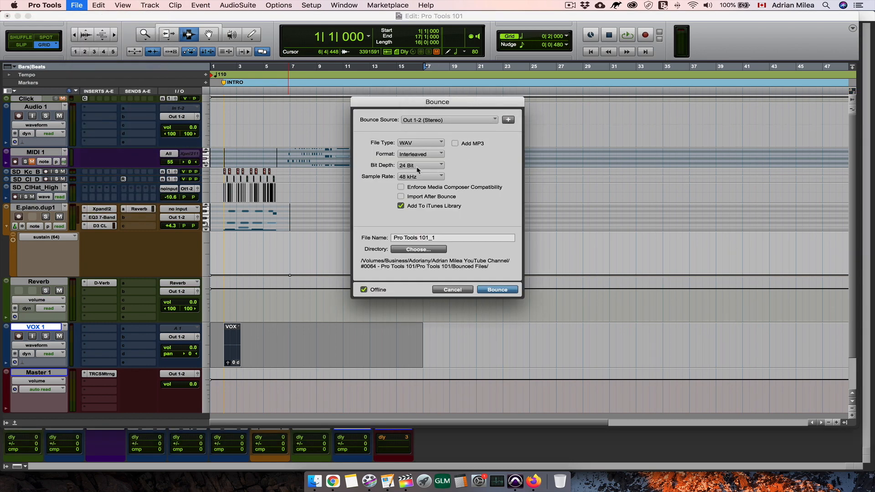
{"action": "left_click", "coordinate": [420, 155]}
{"action": "left_click", "coordinate": [418, 155]}
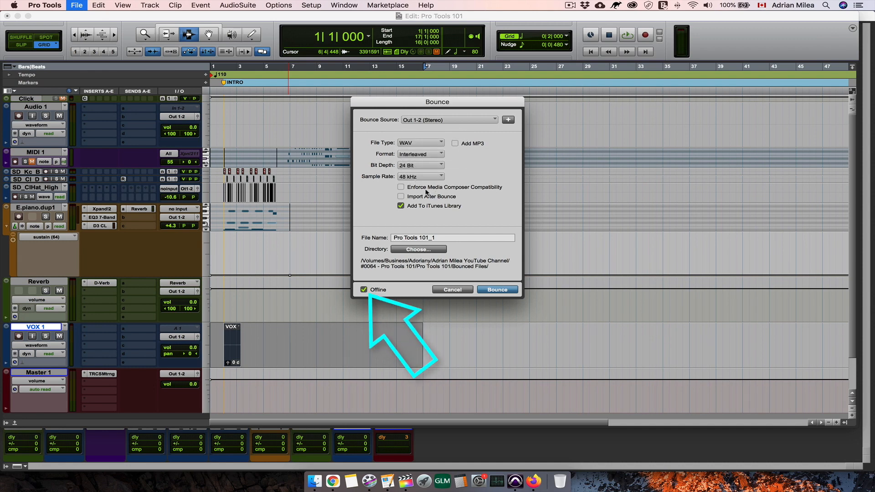
{"action": "left_click", "coordinate": [401, 206]}
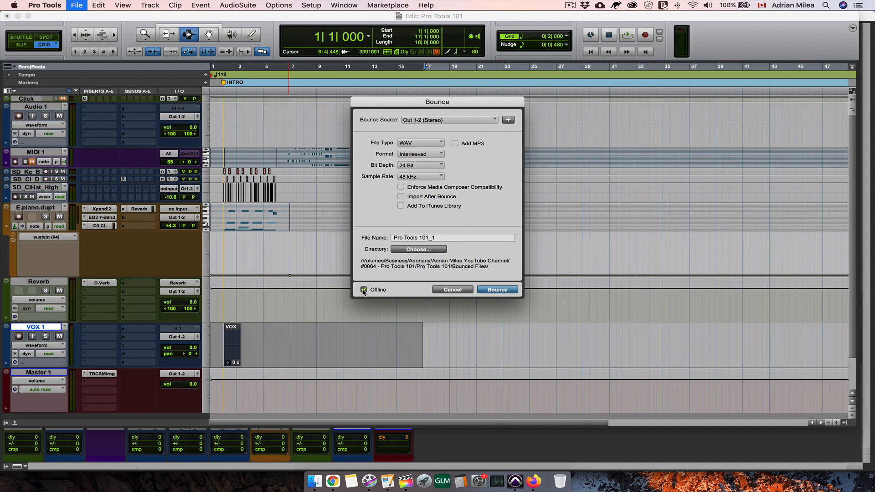
{"action": "left_click", "coordinate": [457, 145]}
{"action": "left_click", "coordinate": [456, 144]}
{"action": "left_click", "coordinate": [502, 292]}
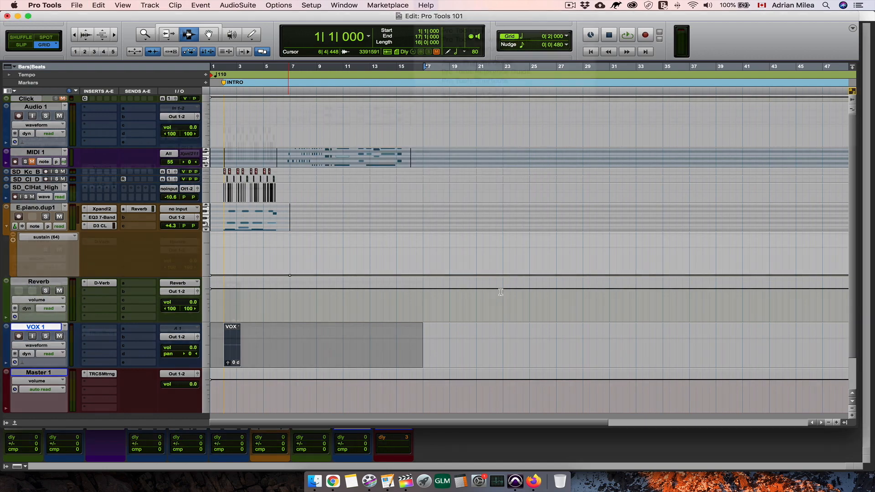
Display the version information for Pro Tools | HD.
{"action": "left_click", "coordinate": [45, 5]}
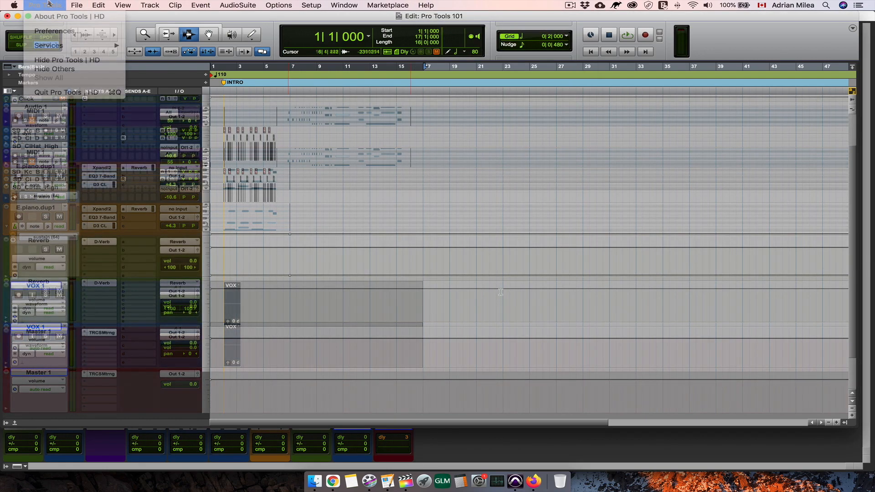
{"action": "left_click", "coordinate": [48, 16]}
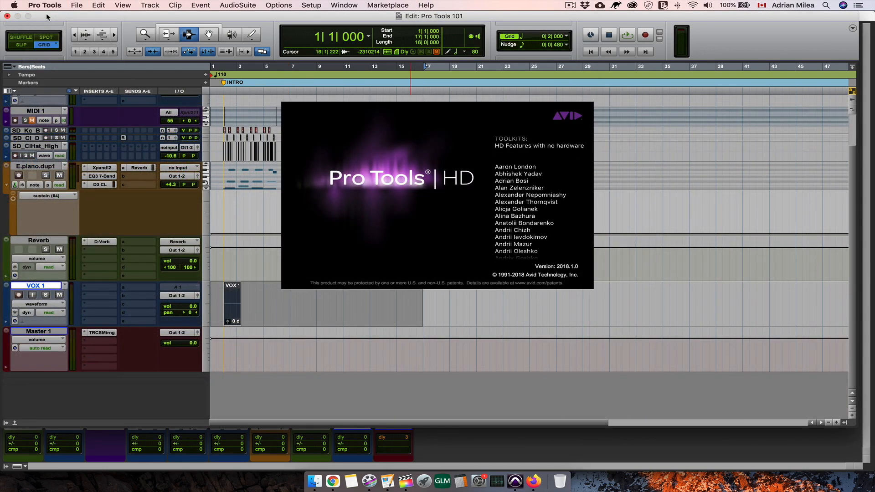